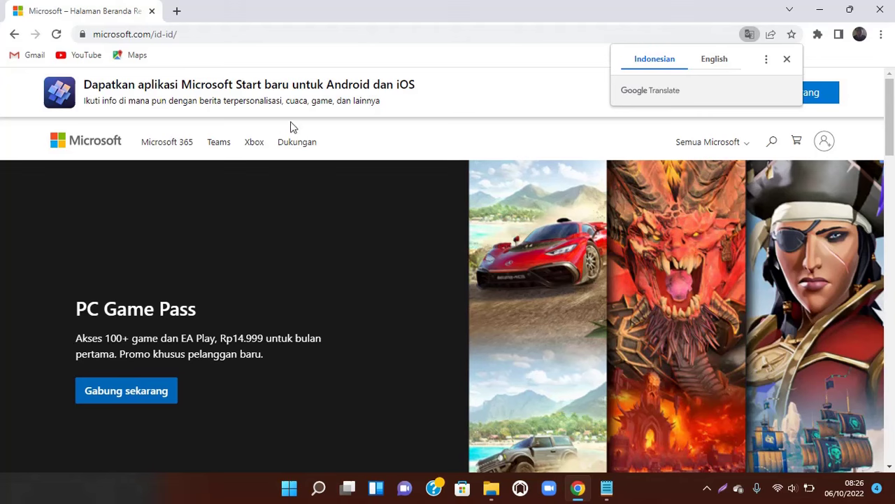
# - Dismiss the translation offer and begin creating a new Microsoft account from the sign-in page
pyautogui.click(787, 59)
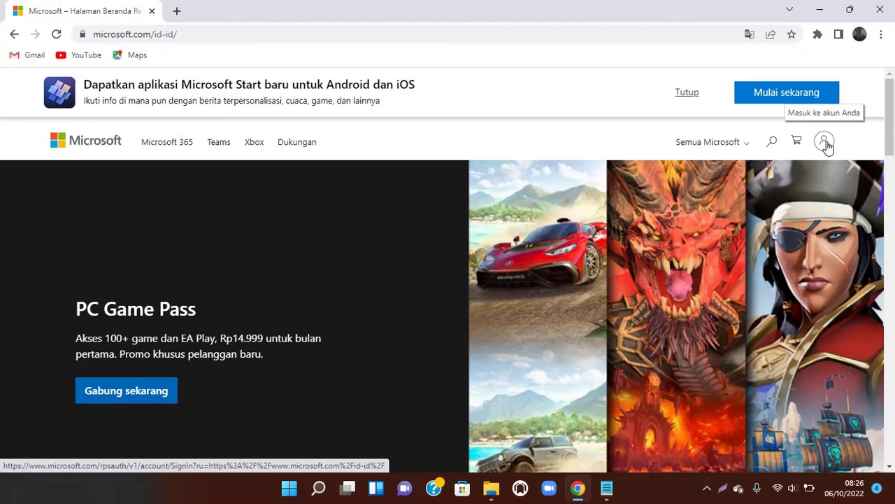
pyautogui.click(826, 143)
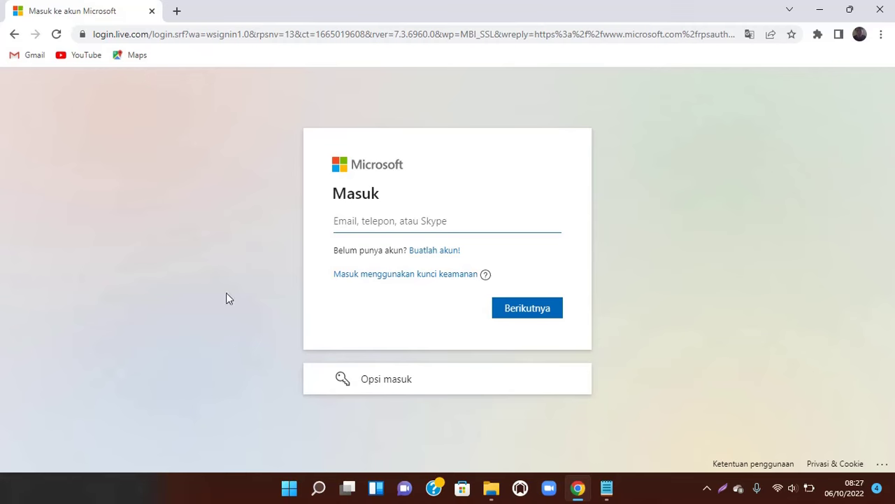
pyautogui.click(441, 253)
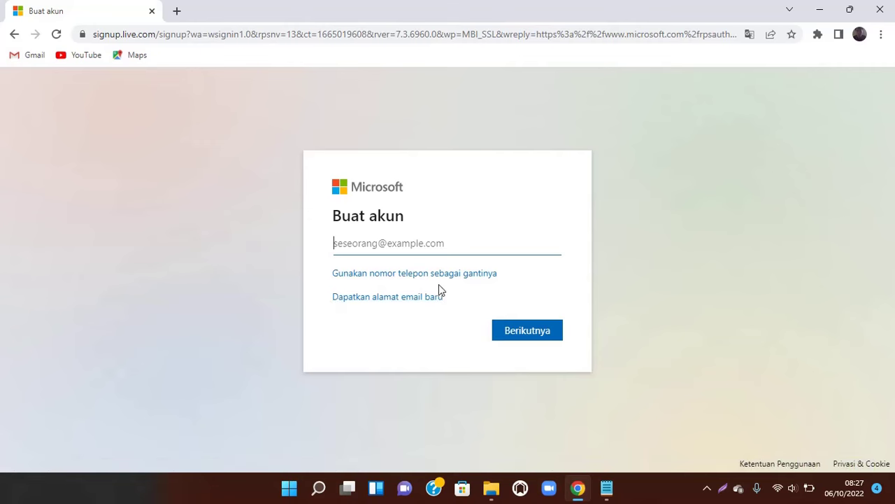
# - Enter a new username with the outlook.co.id domain and copy it
pyautogui.click(381, 298)
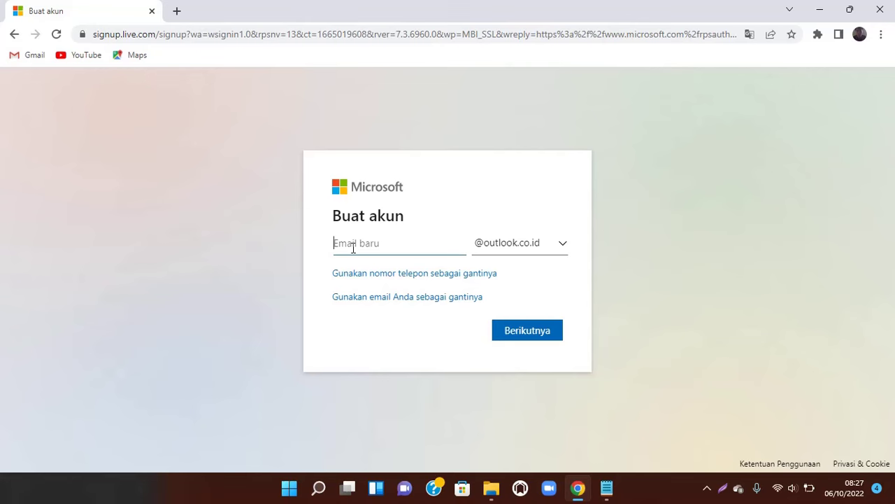
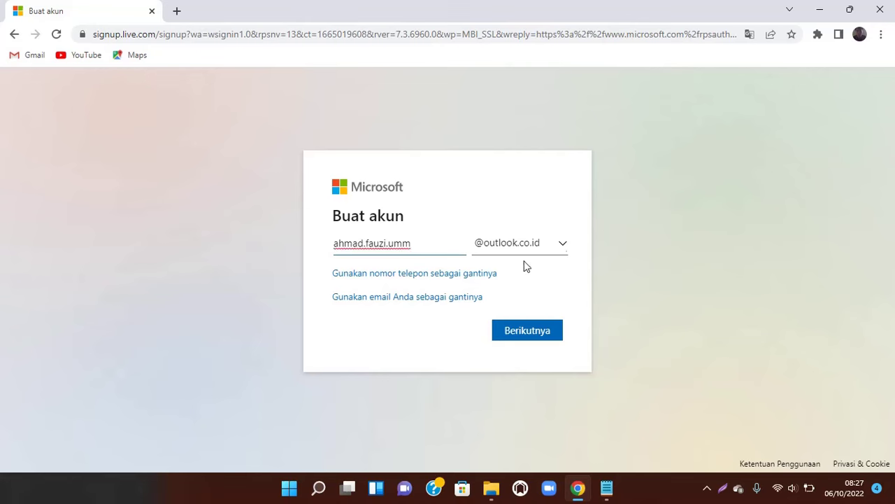
pyautogui.click(567, 243)
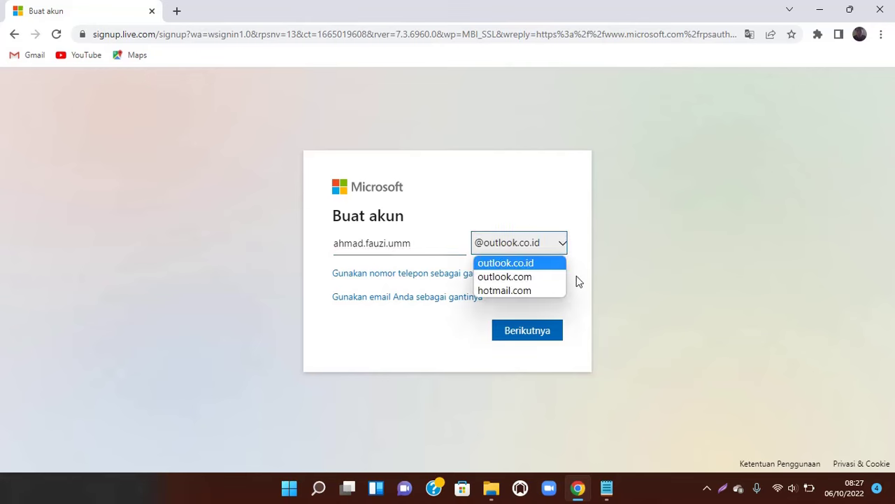
pyautogui.click(604, 268)
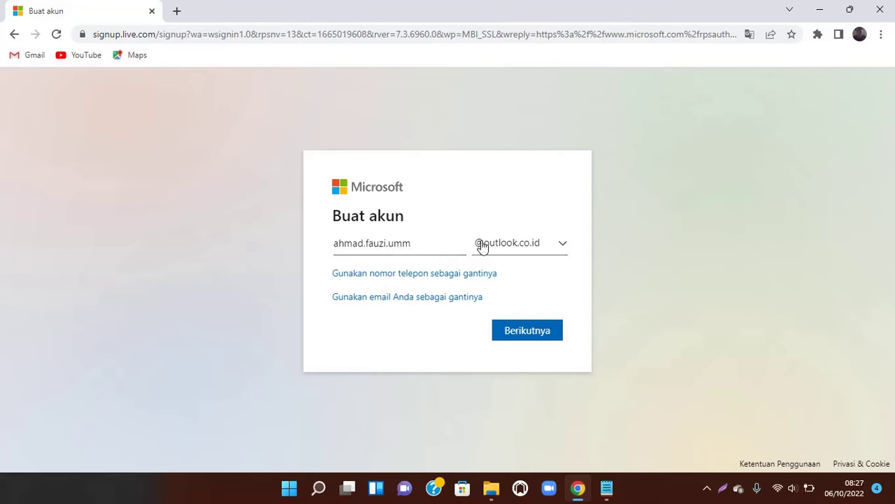
pyautogui.tripleClick(449, 246)
pyautogui.hotkey('ctrl', 'c')
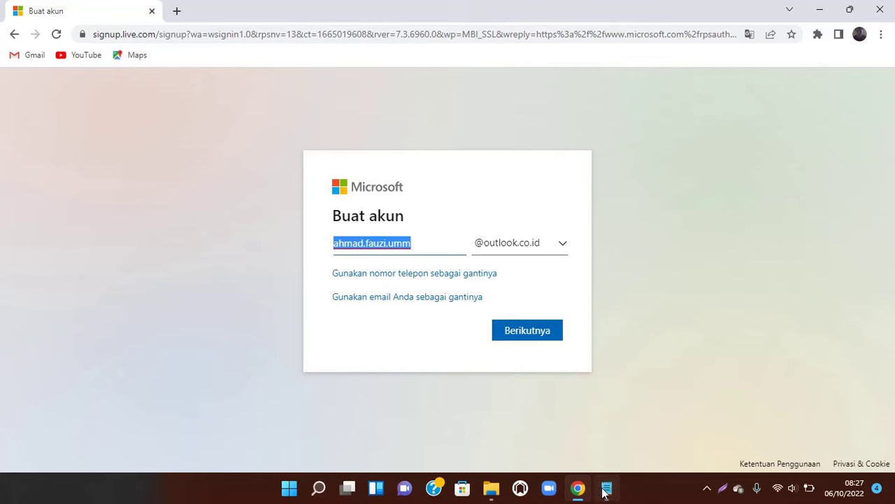
pyautogui.click(606, 488)
pyautogui.hotkey('ctrl', 'v')
pyautogui.write('@')
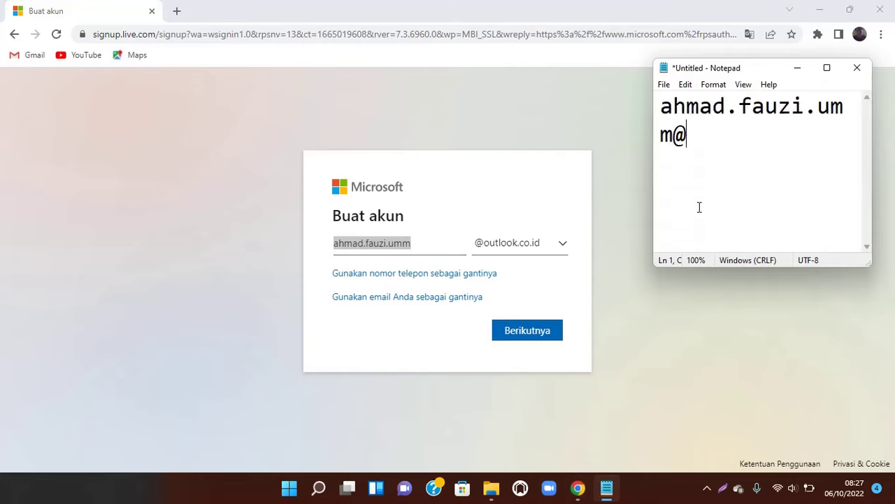
pyautogui.write('i')
pyautogui.press('BackSpace')
pyautogui.write('outlook.c')
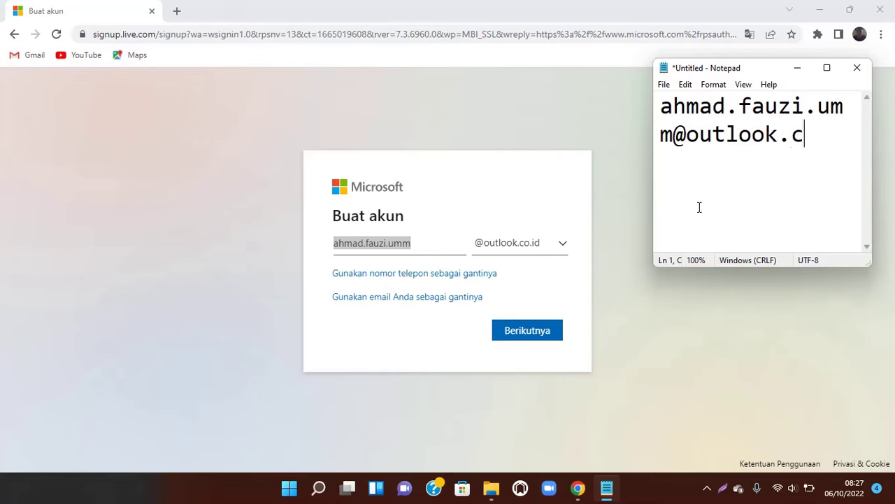
pyautogui.write('o.id')
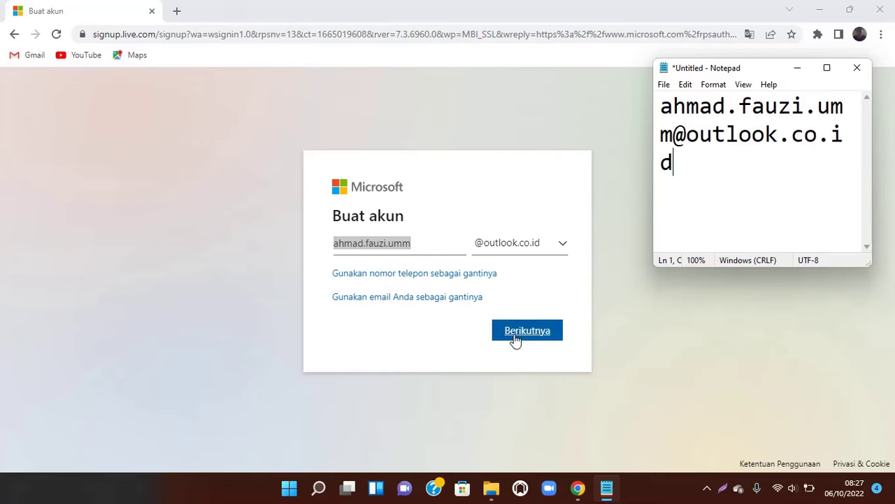
pyautogui.click(515, 339)
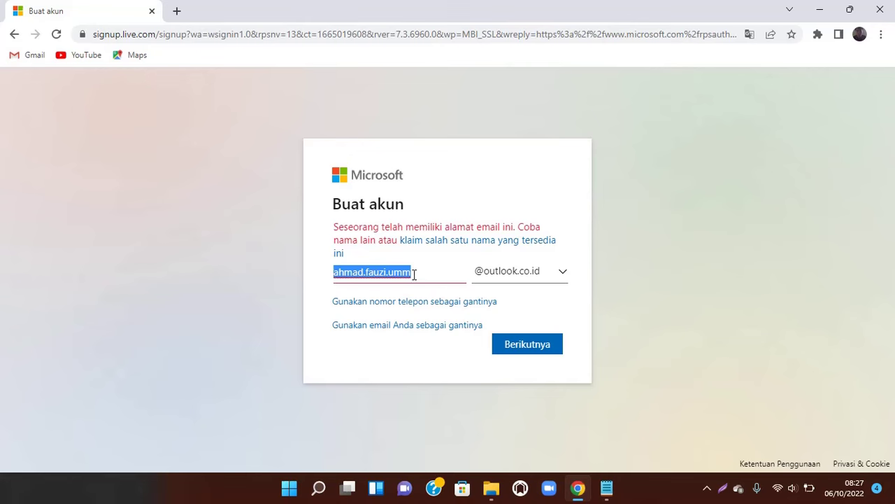
# - Append 22 to the username, update the Notepad note, and submit the revised address
pyautogui.click(417, 273)
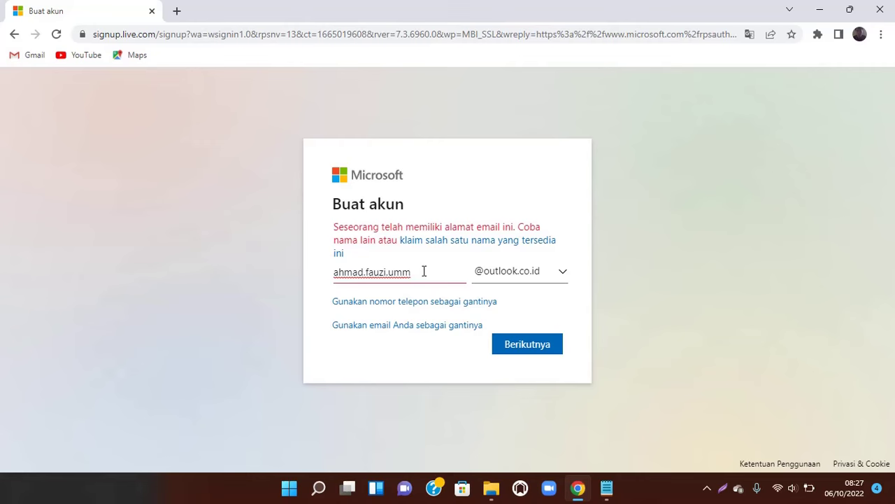
pyautogui.write('22')
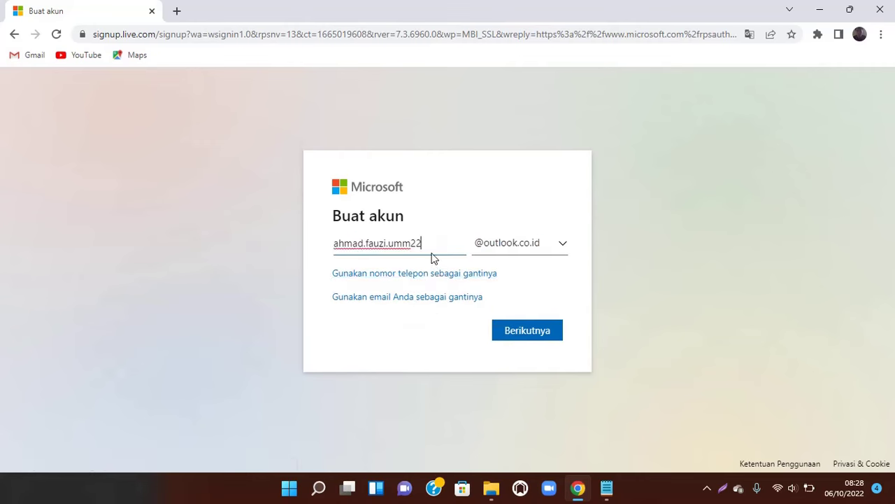
pyautogui.moveTo(411, 243); pyautogui.dragTo(423, 244)
pyautogui.click(607, 488)
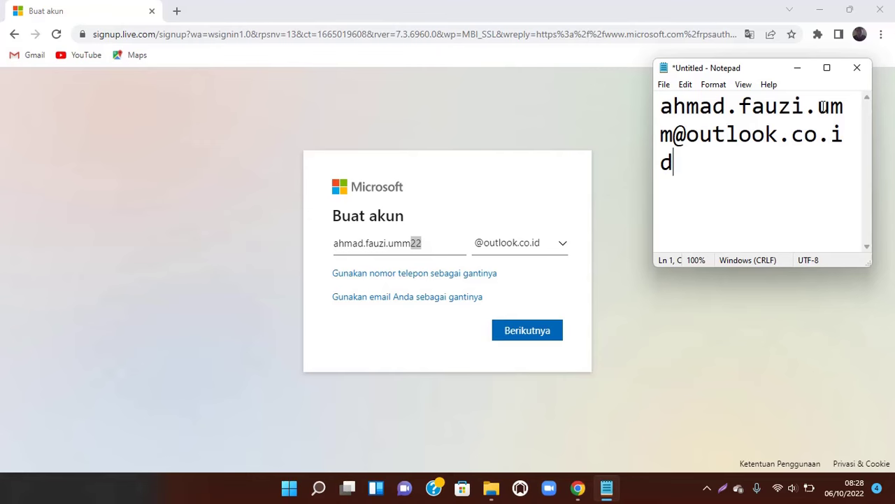
pyautogui.hotkey('ctrl', 'v')
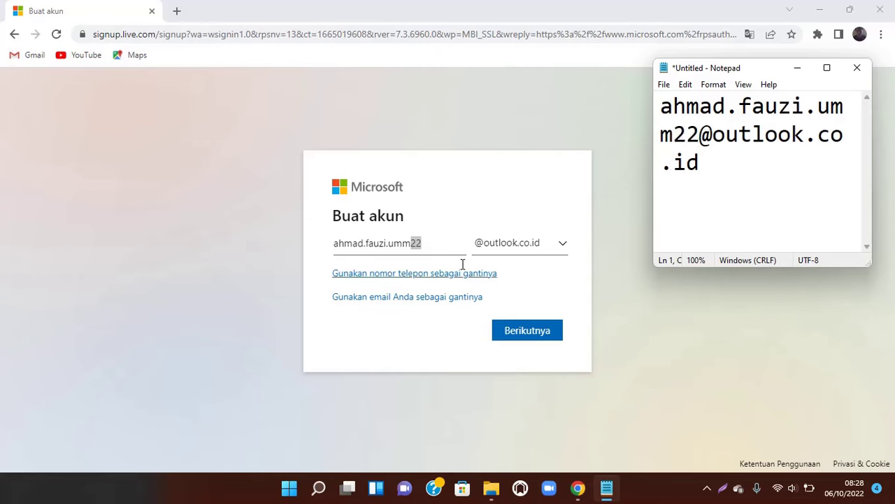
pyautogui.click(514, 334)
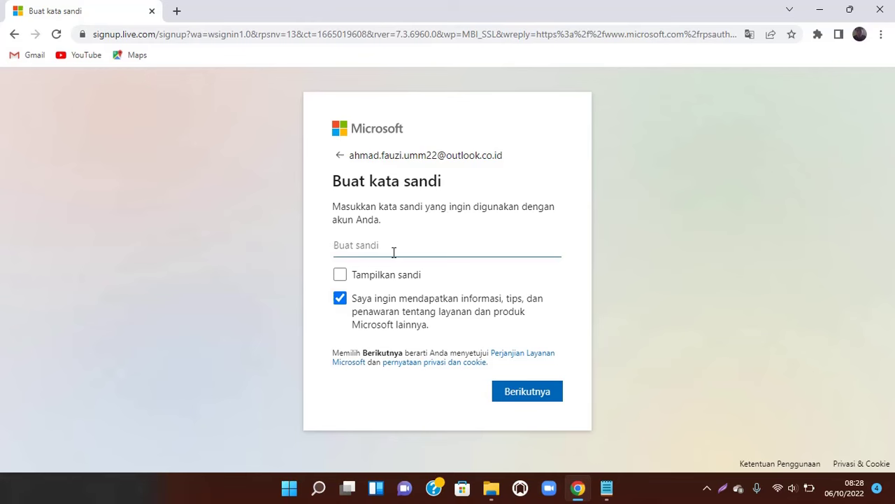
# - Draft the account password in Notepad, paste it into the password field, and submit it
pyautogui.click(606, 487)
pyautogui.click(721, 167)
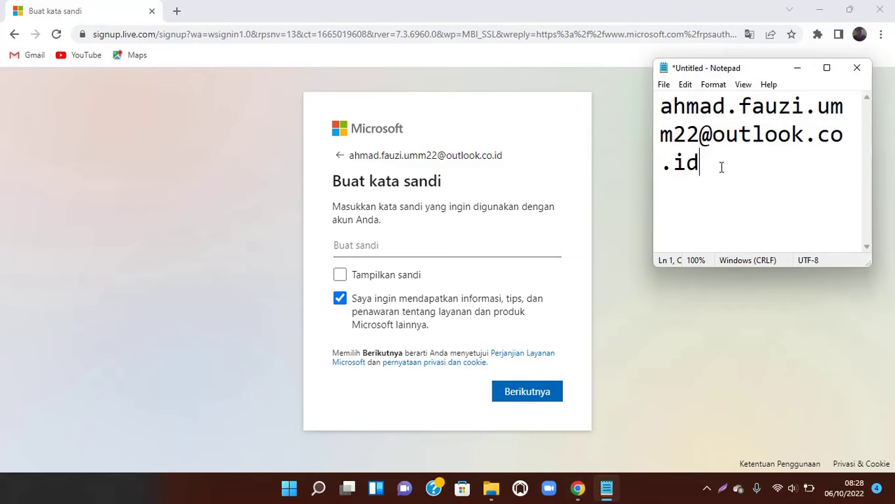
pyautogui.press('Return')
pyautogui.press('Return')
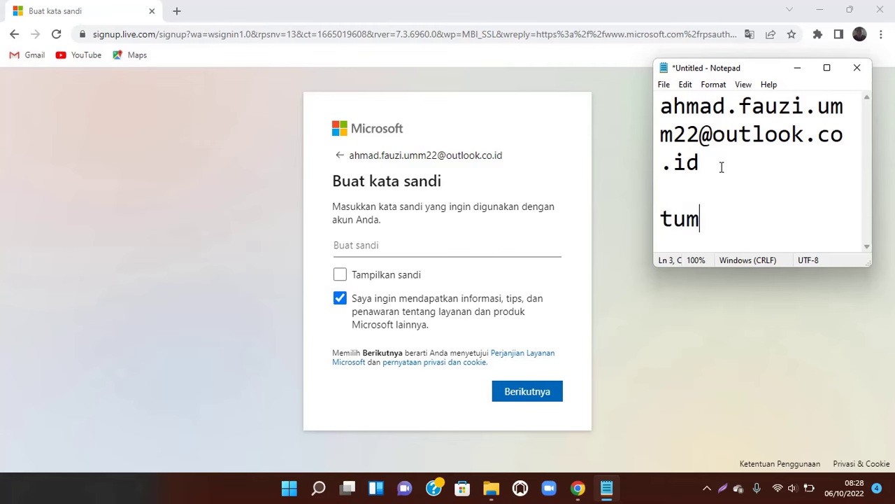
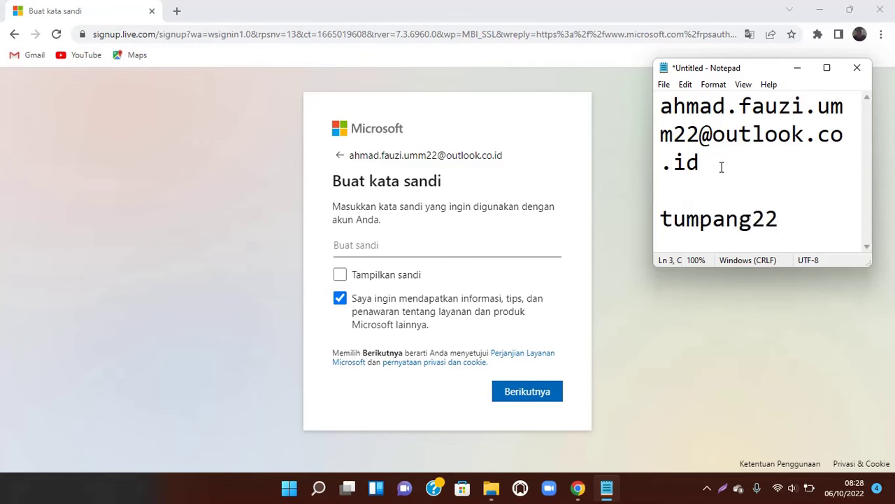
pyautogui.hotkey('shift', 'Left')
pyautogui.hotkey('shift', 'Left')
pyautogui.hotkey('shift', 'Left')
pyautogui.hotkey('shift', 'Left')
pyautogui.hotkey('shift', 'Left')
pyautogui.hotkey('shift', 'Left')
pyautogui.hotkey('shift', 'Left')
pyautogui.hotkey('shift', 'Left')
pyautogui.hotkey('shift', 'Left')
pyautogui.hotkey('shift', 'Left')
pyautogui.hotkey('shift', 'Left')
pyautogui.hotkey('shift', 'Left')
pyautogui.hotkey('shift', 'Left')
pyautogui.hotkey('shift', 'Left')
pyautogui.hotkey('shift', 'Left')
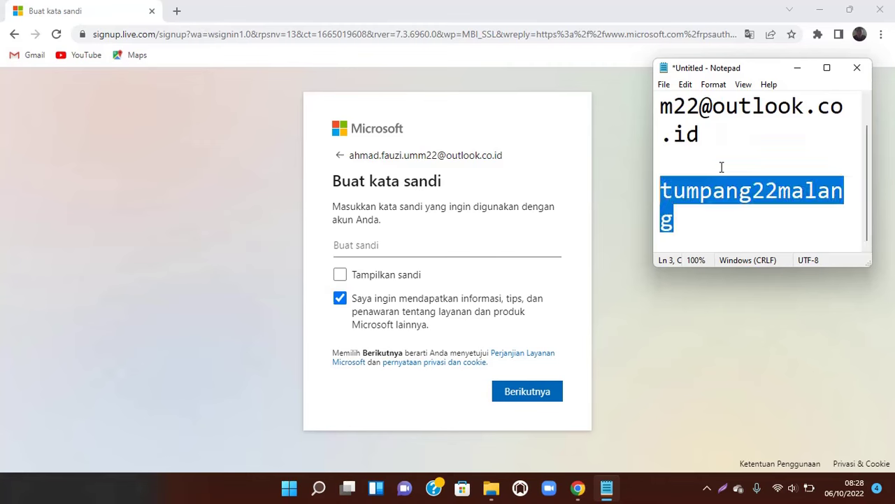
pyautogui.click(363, 251)
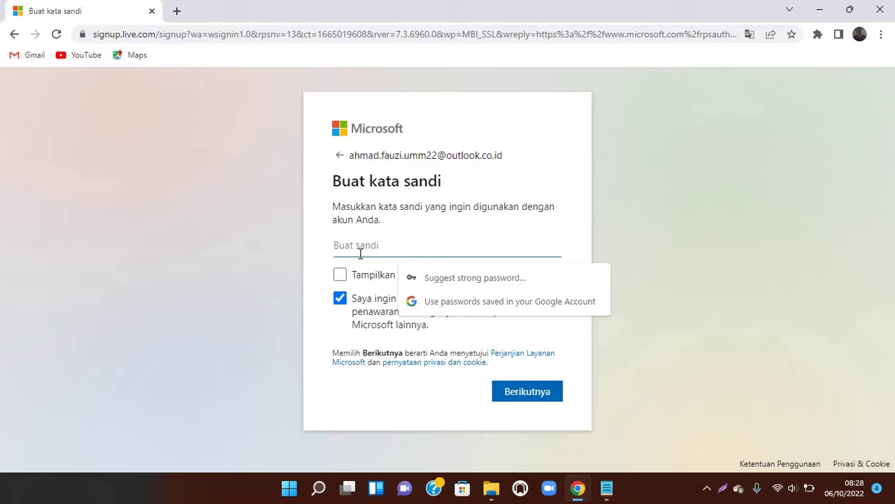
pyautogui.hotkey('ctrl', 'v')
pyautogui.click(543, 401)
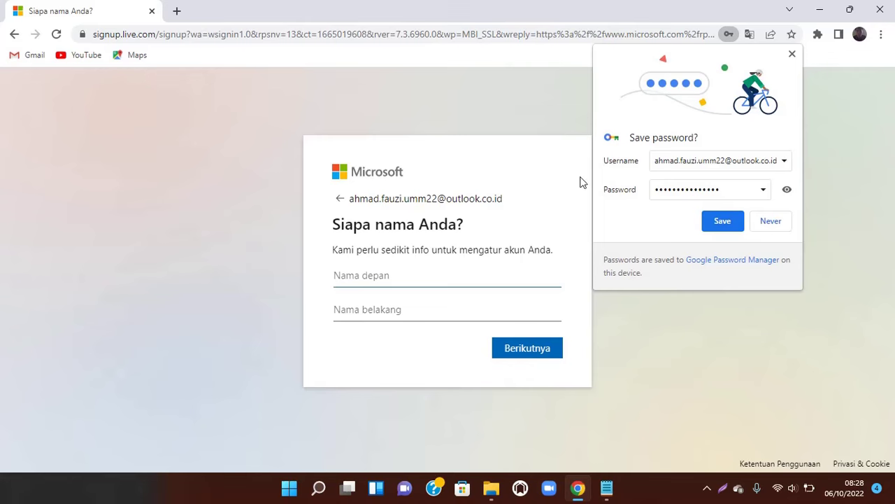
# - Enter the account holder's first and last name and submit them
pyautogui.write('Ahmad')
pyautogui.click(385, 310)
pyautogui.write('Fauzi')
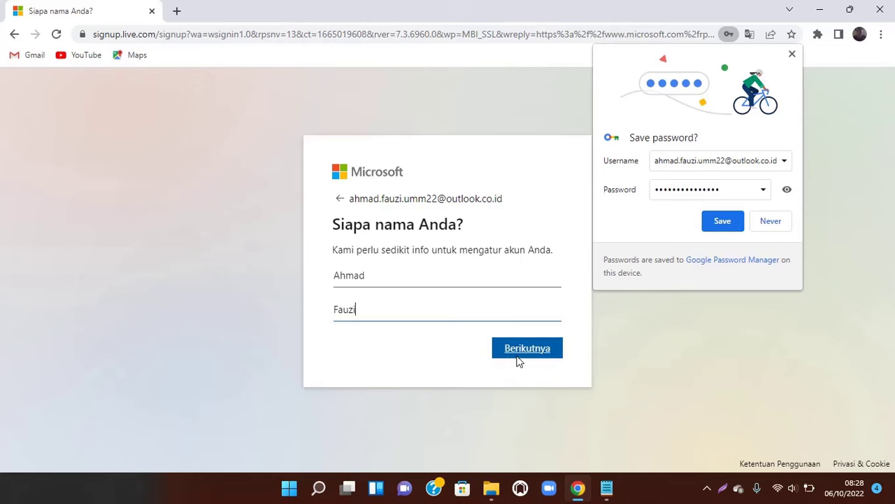
pyautogui.click(510, 356)
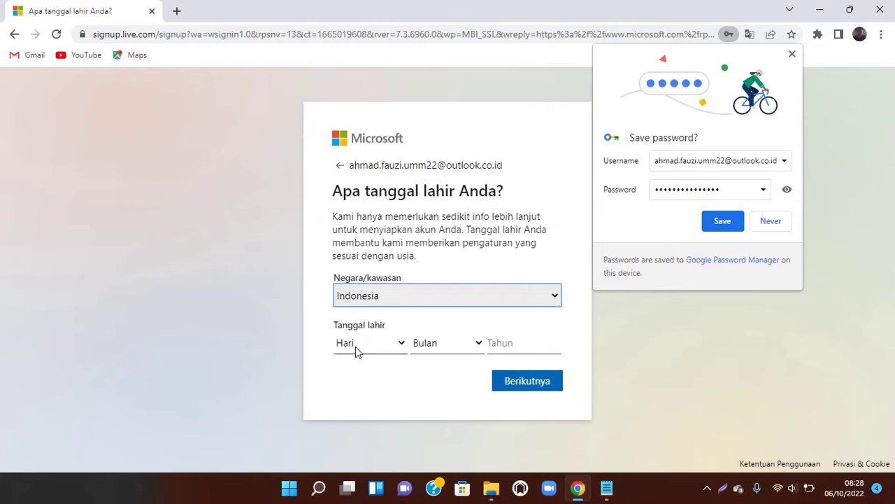
pyautogui.click(356, 344)
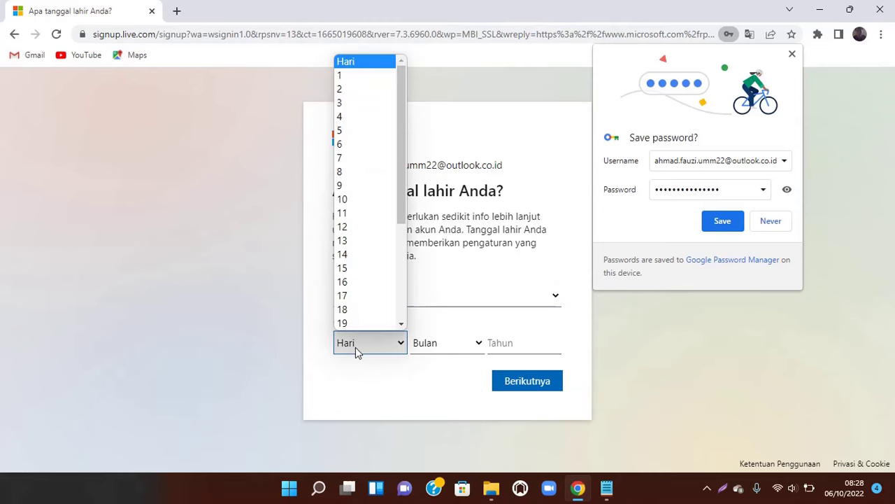
pyautogui.click(360, 241)
pyautogui.click(447, 342)
pyautogui.click(440, 242)
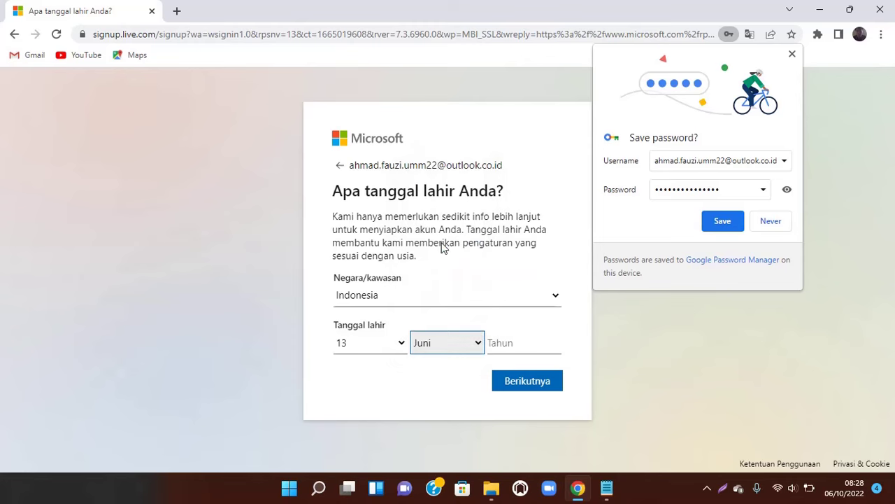
pyautogui.click(530, 342)
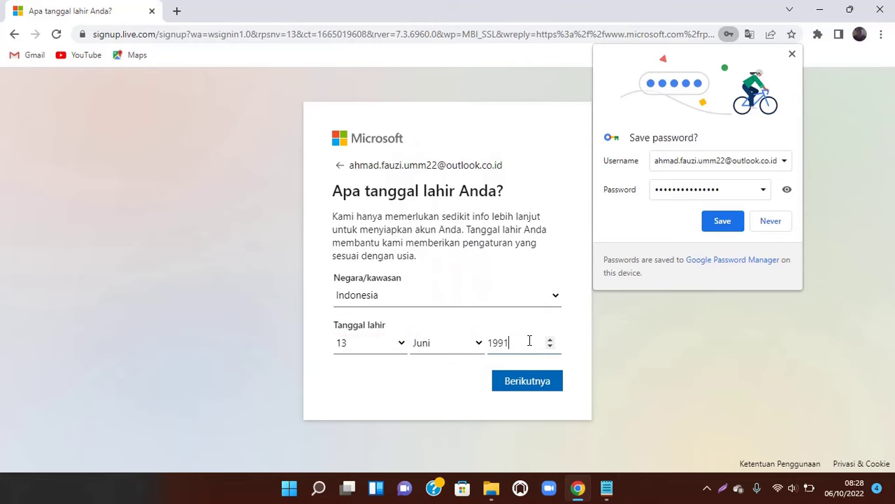
pyautogui.click(549, 383)
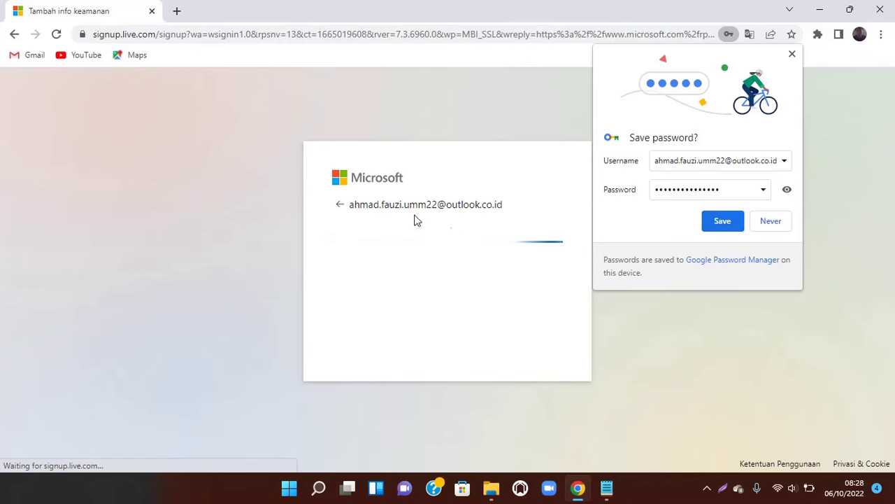
# - Save the password in Chrome, dismiss the Google Account offer, and solve the penguin puzzle
pyautogui.click(724, 221)
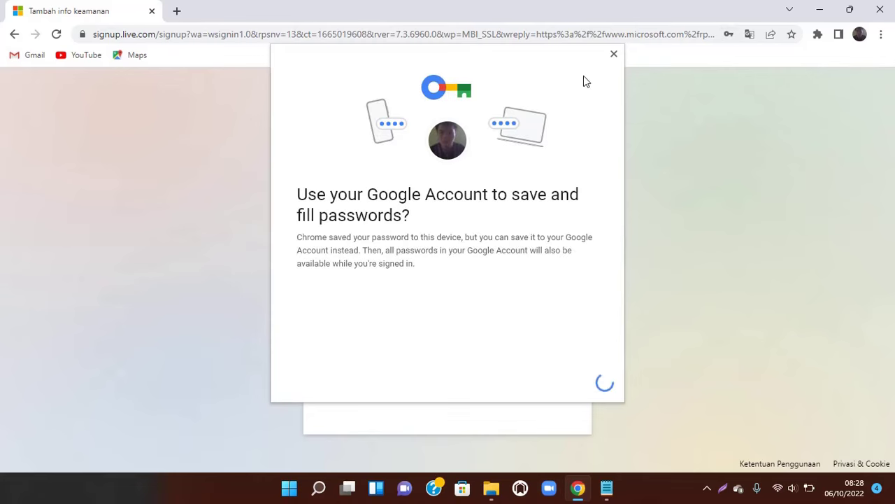
pyautogui.click(613, 55)
pyautogui.click(491, 340)
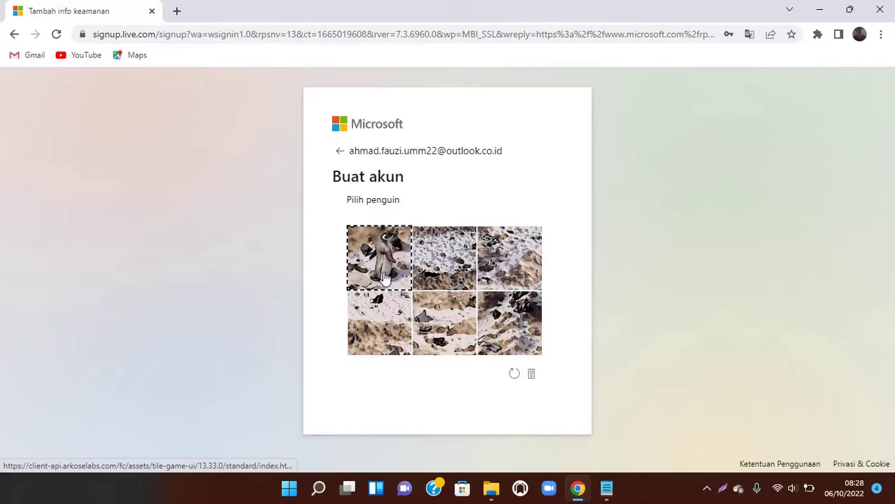
pyautogui.click(383, 274)
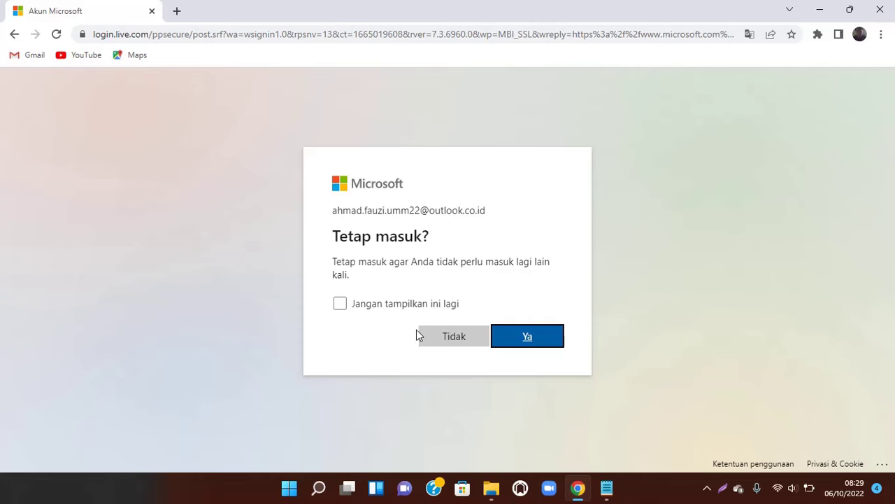
# - Stay signed in, then search Google for mendeley in a new tab
pyautogui.click(528, 337)
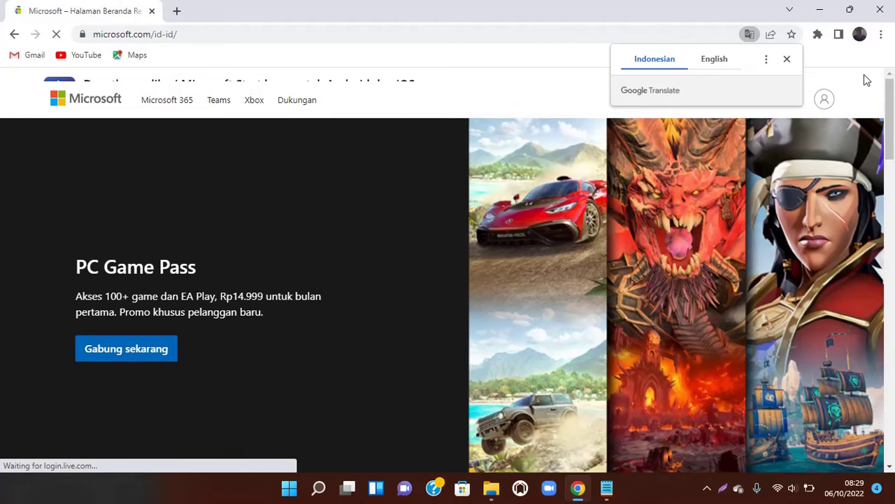
pyautogui.click(865, 81)
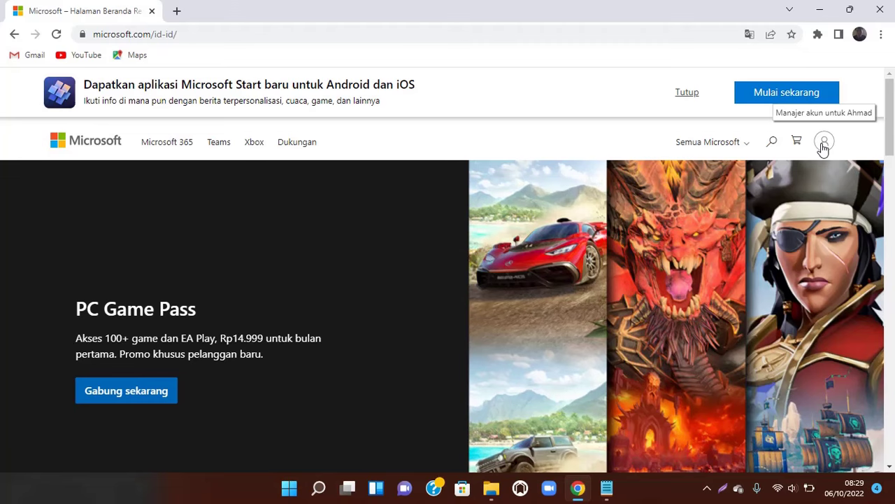
pyautogui.click(177, 11)
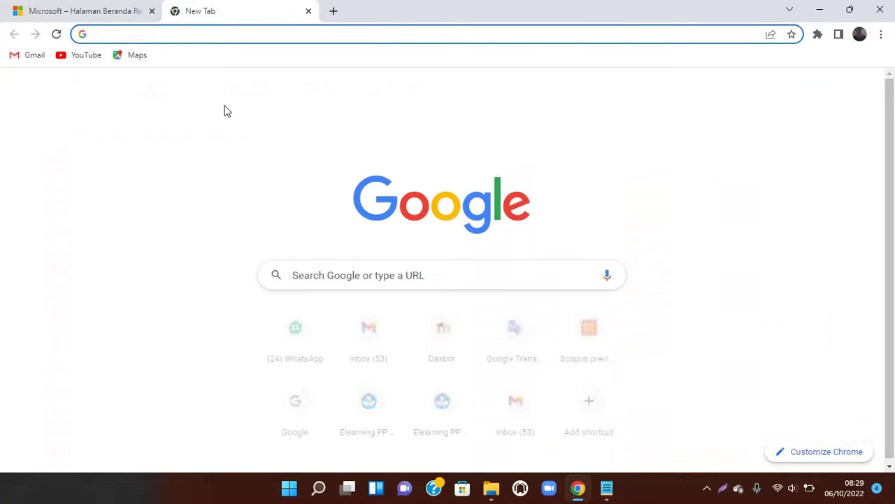
pyautogui.write('mendele')
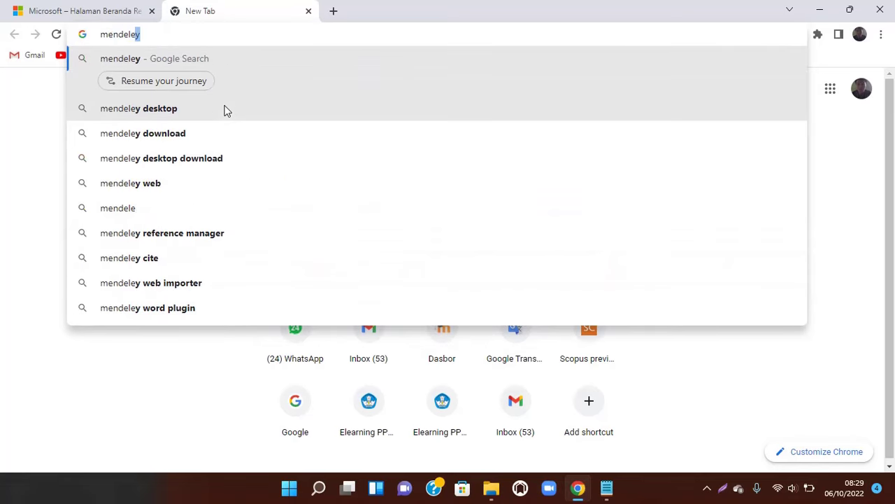
pyautogui.press('Return')
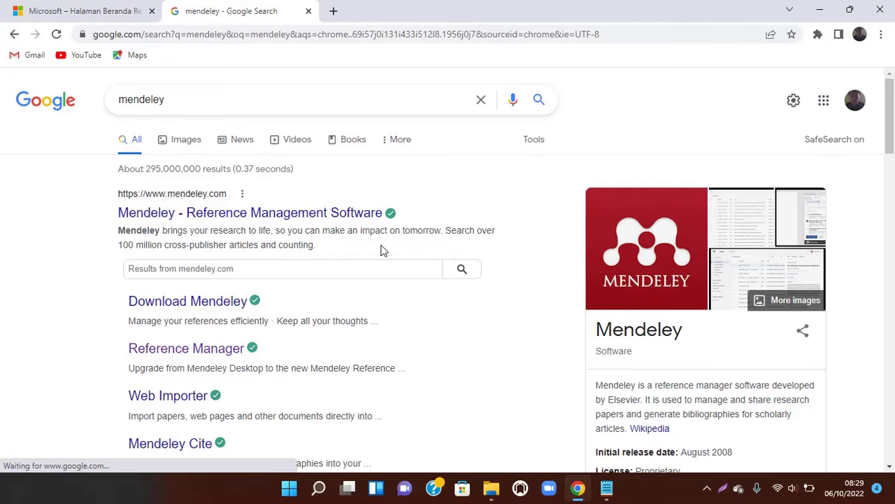
# - Open the official Mendeley site and go to its Download page
pyautogui.click(206, 213)
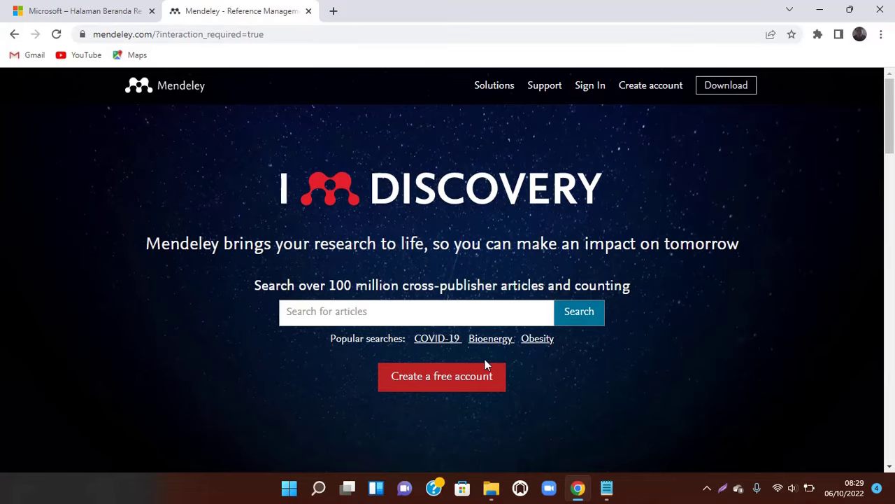
pyautogui.click(750, 98)
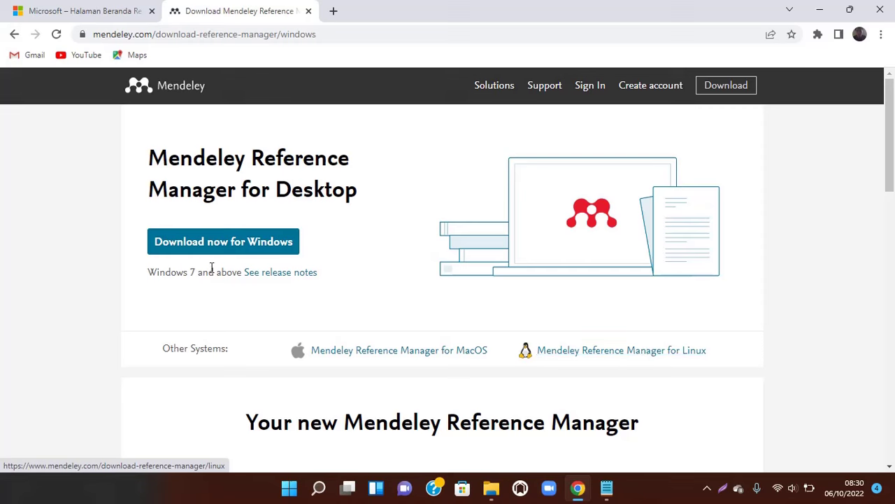
# - Start the Windows installer download, then cancel it
pyautogui.click(246, 252)
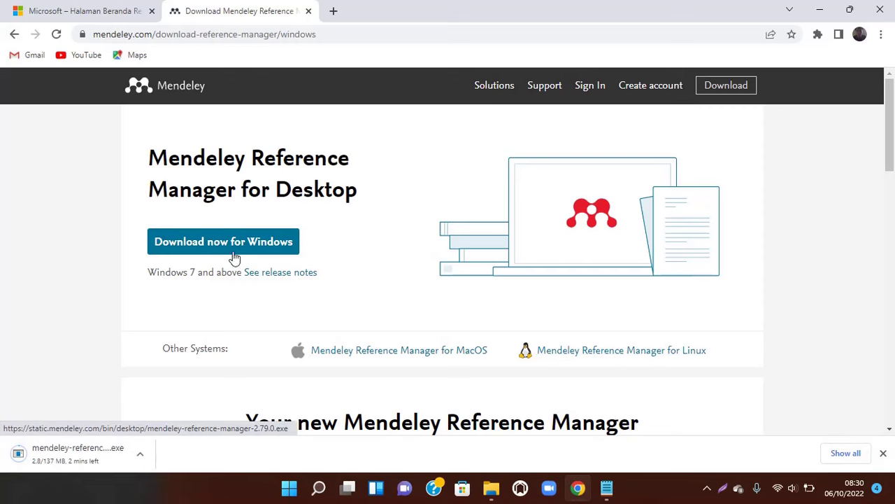
pyautogui.click(140, 455)
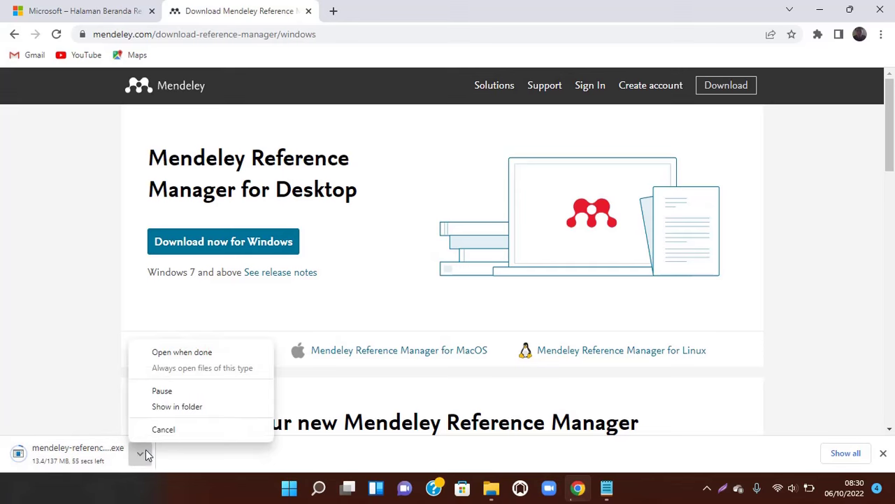
pyautogui.click(163, 430)
# - Open the Downloads folder and select the mendeley-reference-manager-2.77.0 installer
pyautogui.moveTo(495, 493)
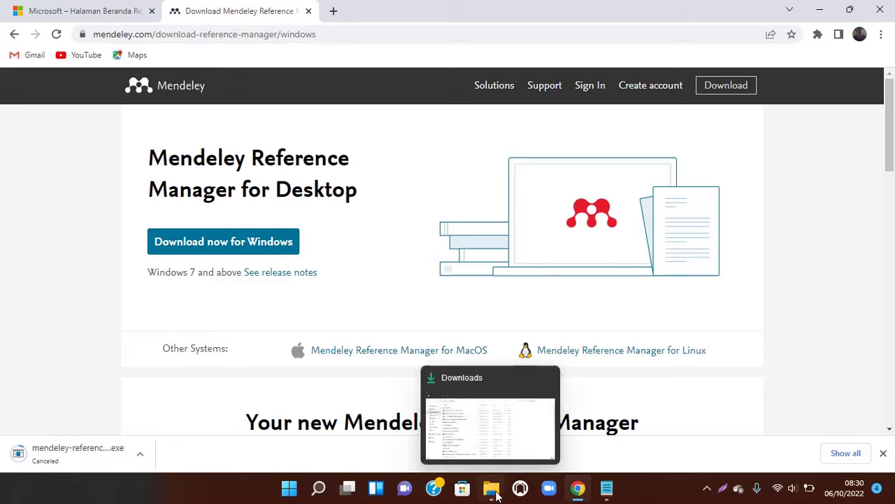
pyautogui.click(493, 490)
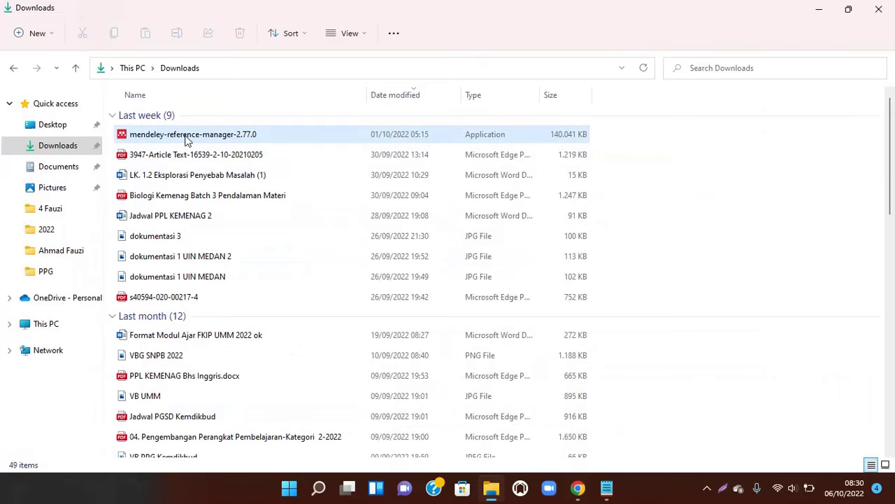
pyautogui.click(483, 491)
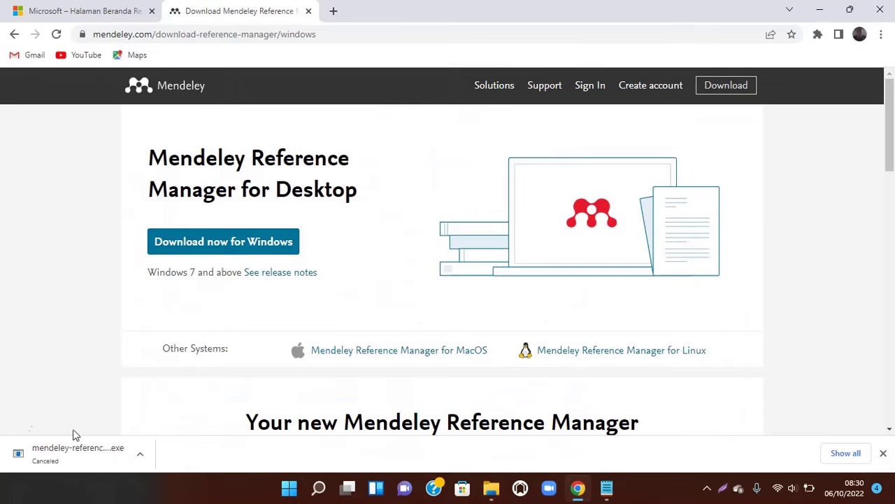
pyautogui.click(490, 488)
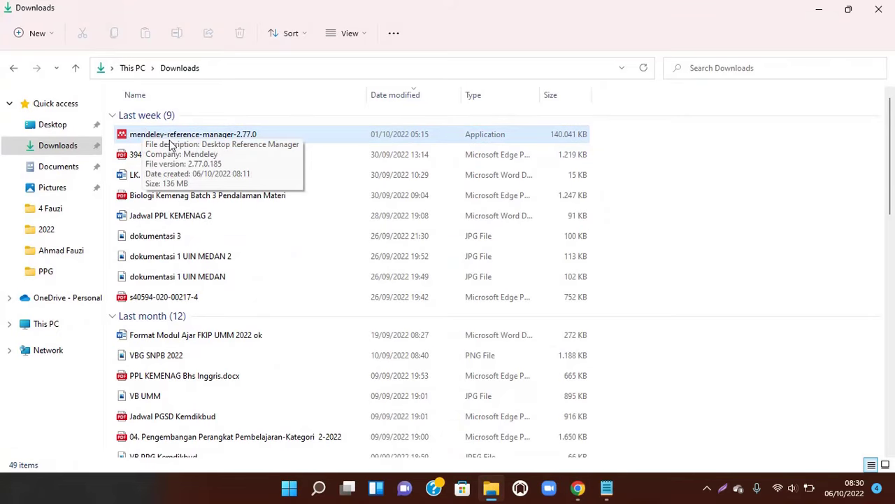
pyautogui.click(67, 168)
pyautogui.click(49, 146)
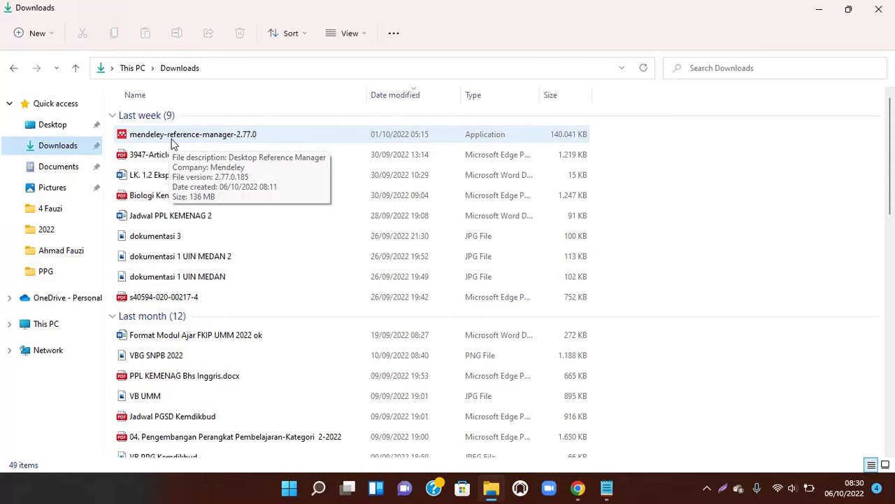
pyautogui.click(173, 142)
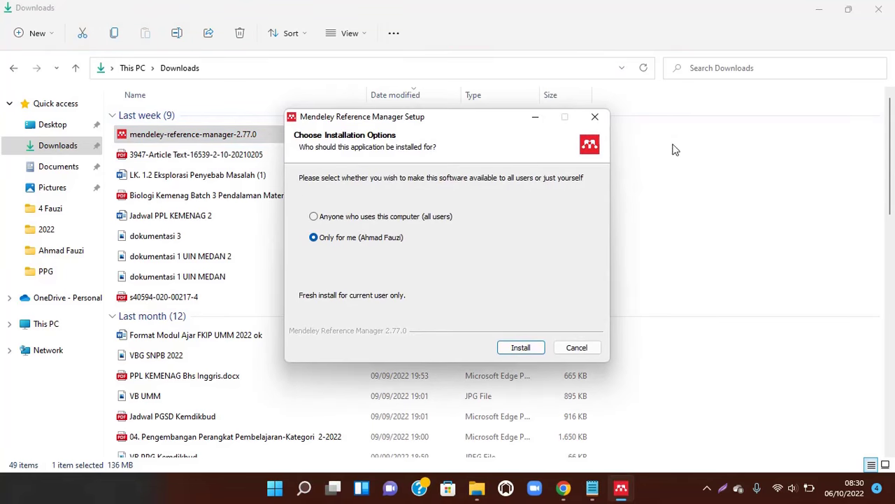
# - Install Mendeley Reference Manager 2.77.0 for the current user only
pyautogui.click(820, 8)
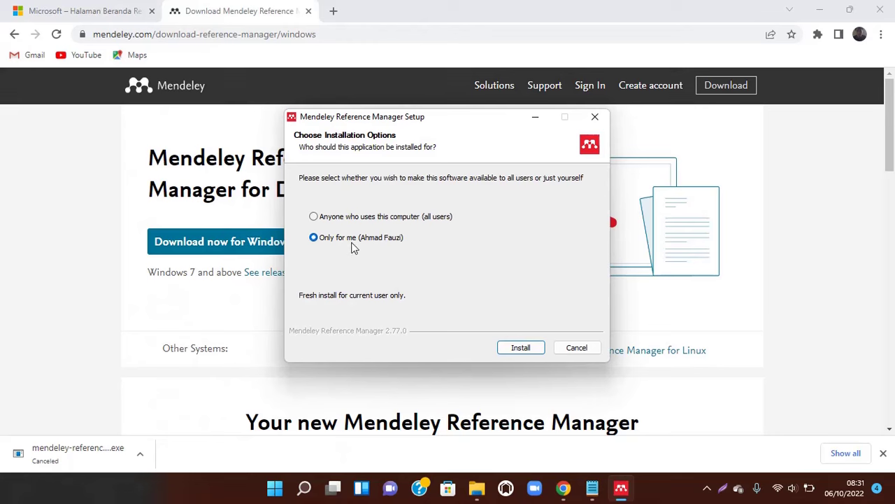
pyautogui.click(518, 348)
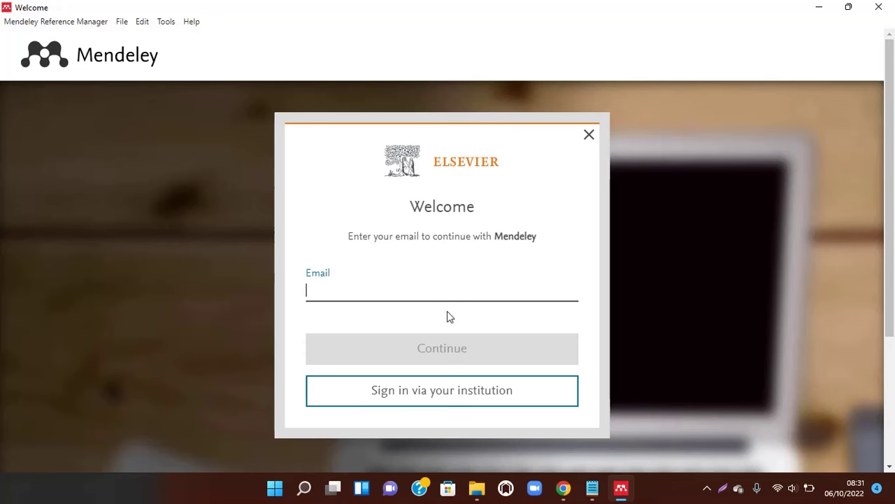
# - Copy the new account's email from the notes, paste it into the sign-in Email field and continue
pyautogui.click(591, 487)
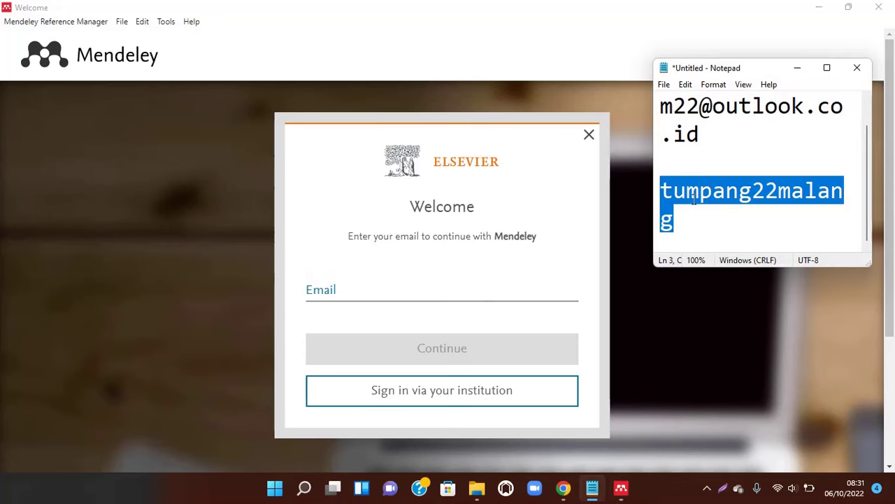
pyautogui.scroll(1, 704, 176)
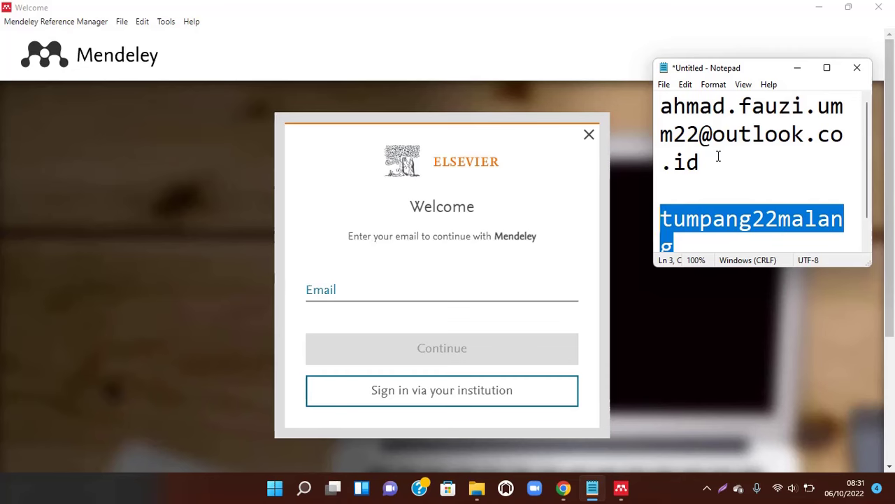
pyautogui.moveTo(700, 163); pyautogui.dragTo(656, 117)
pyautogui.hotkey('ctrl', 'c')
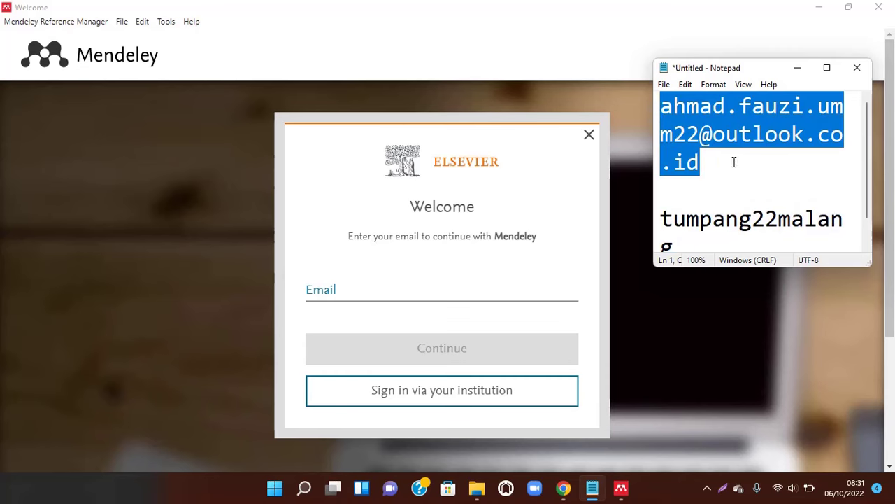
pyautogui.click(383, 294)
pyautogui.hotkey('ctrl', 'v')
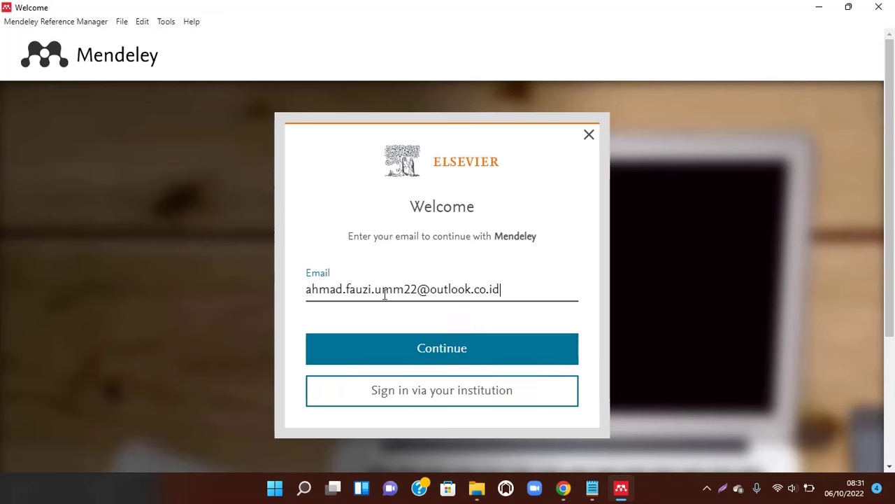
pyautogui.click(468, 350)
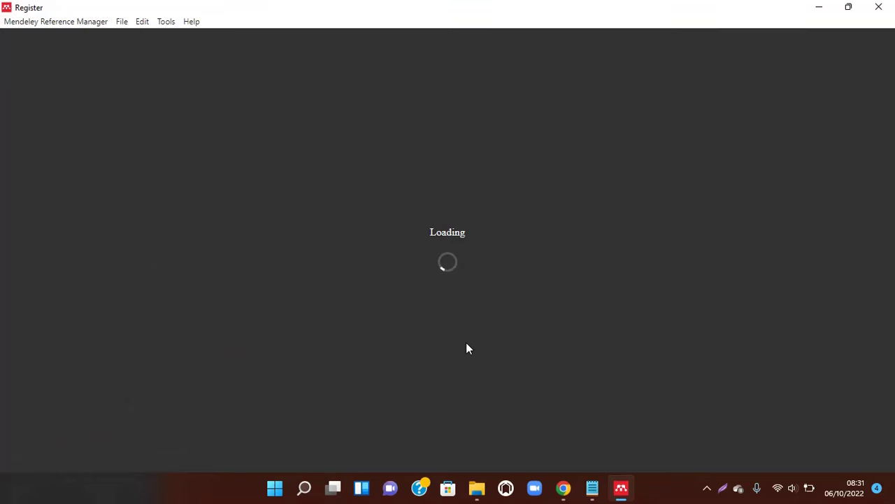
# - Fill in the given name and family name on the Register form
pyautogui.write('A')
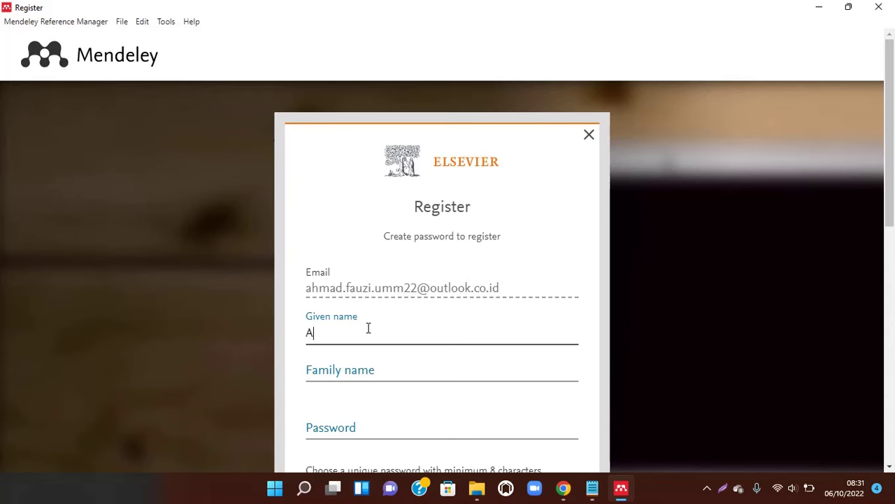
pyautogui.write('hmad')
pyautogui.click(382, 366)
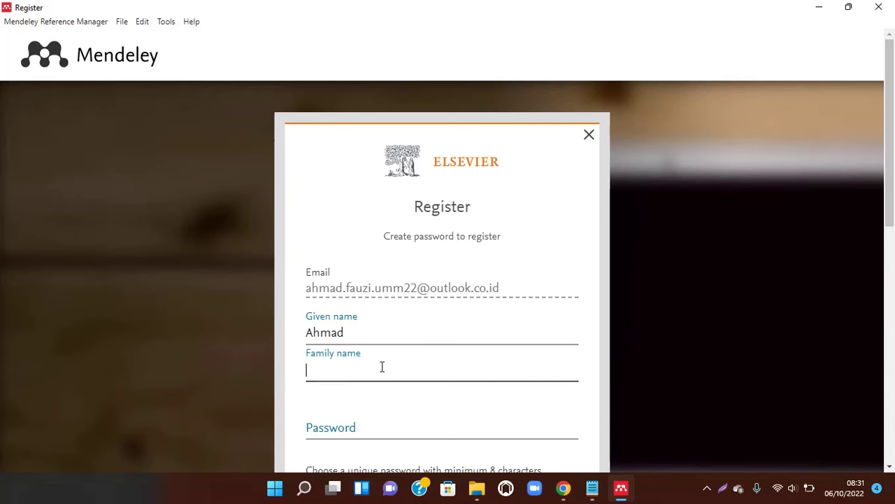
pyautogui.write('Fam\\')
pyautogui.press('BackSpace')
pyautogui.press('BackSpace')
pyautogui.write('uz')
pyautogui.scroll(-5, 382, 366)
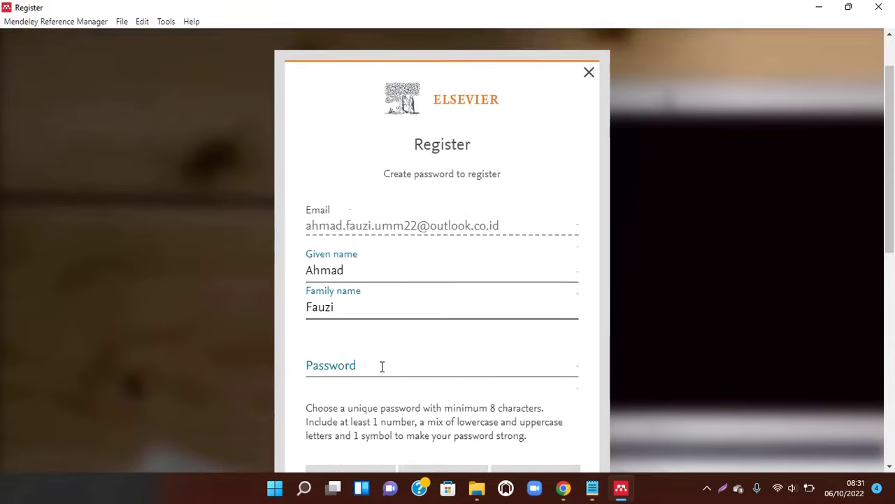
pyautogui.click(370, 231)
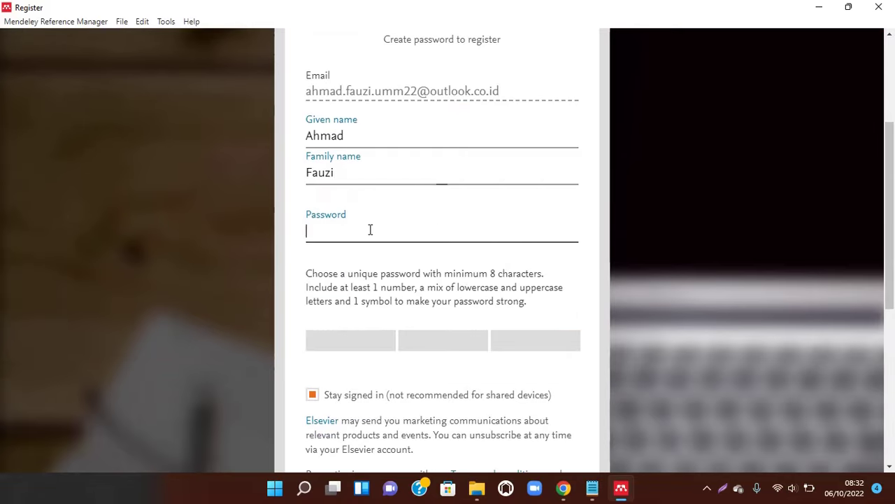
# - Record an 'akun Mendeley' entry in the notes with the email and a new password
pyautogui.click(591, 487)
pyautogui.click(735, 137)
pyautogui.scroll(-1, 744, 169)
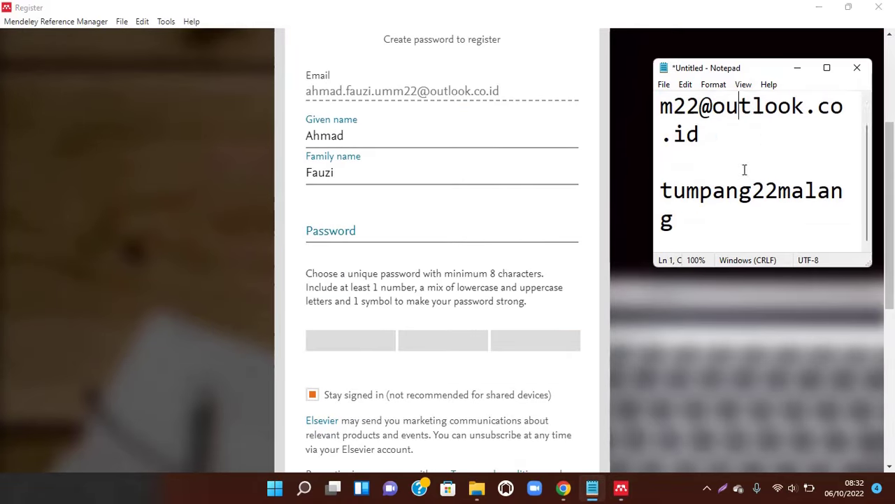
pyautogui.click(714, 215)
pyautogui.press('Return')
pyautogui.press('Return')
pyautogui.write('aku')
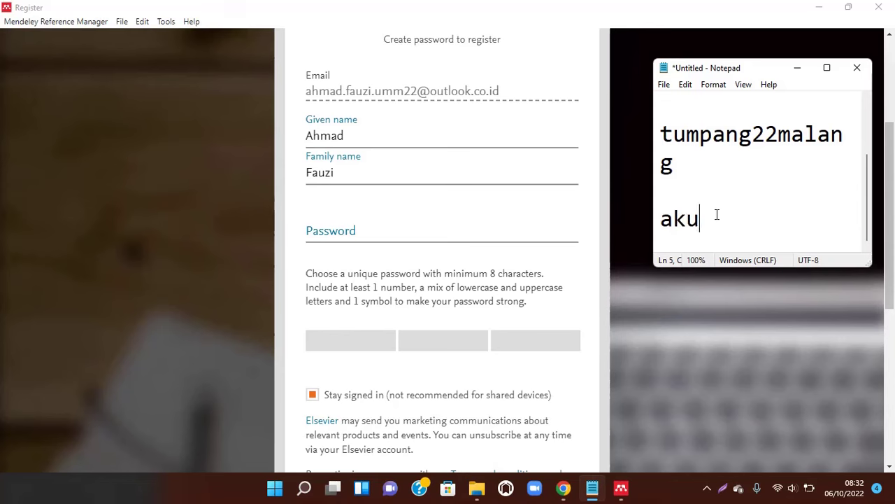
pyautogui.write('n Mendeley')
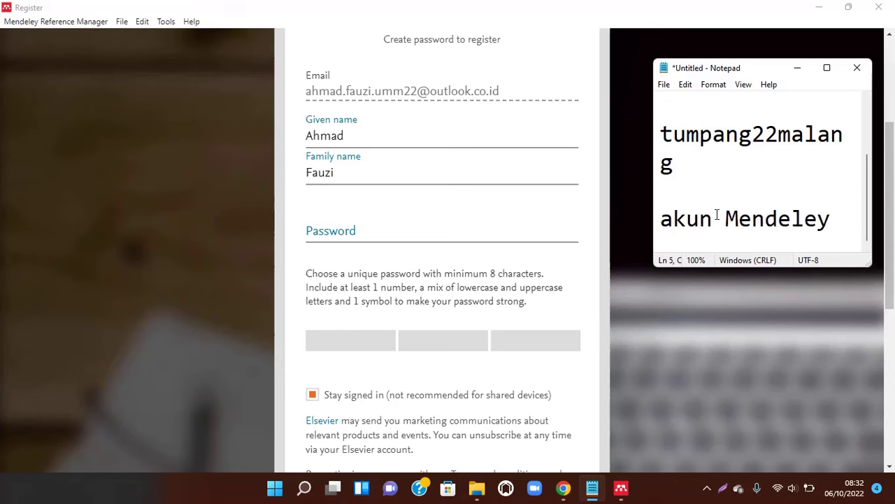
pyautogui.press('Return')
pyautogui.write('B')
pyautogui.press('BackSpace')
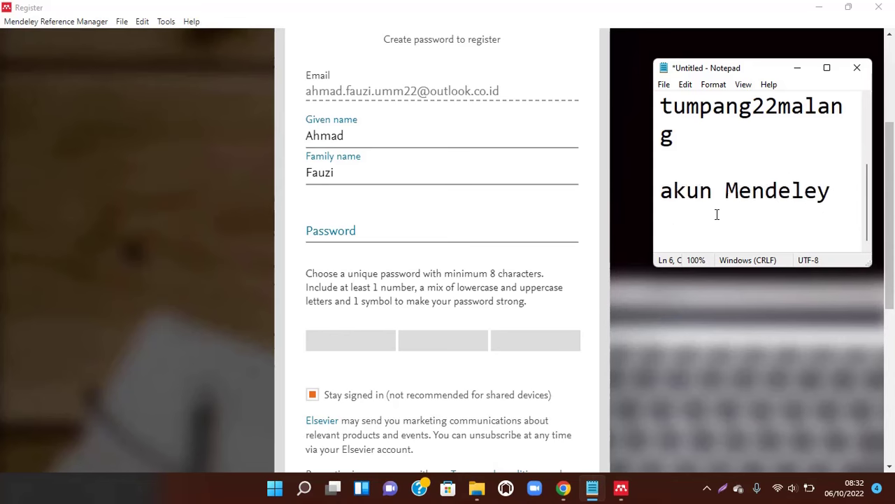
pyautogui.hotkey('ctrl', 'v')
pyautogui.press('Return')
pyautogui.press('Return')
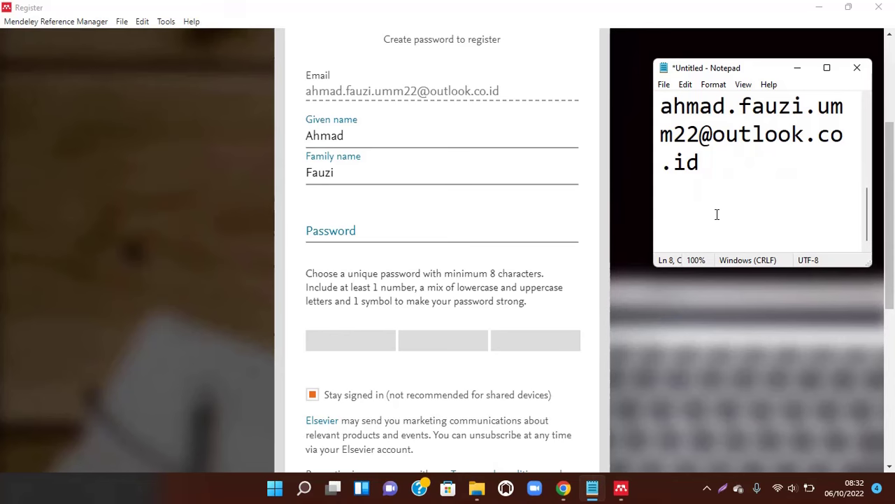
pyautogui.write('Password:')
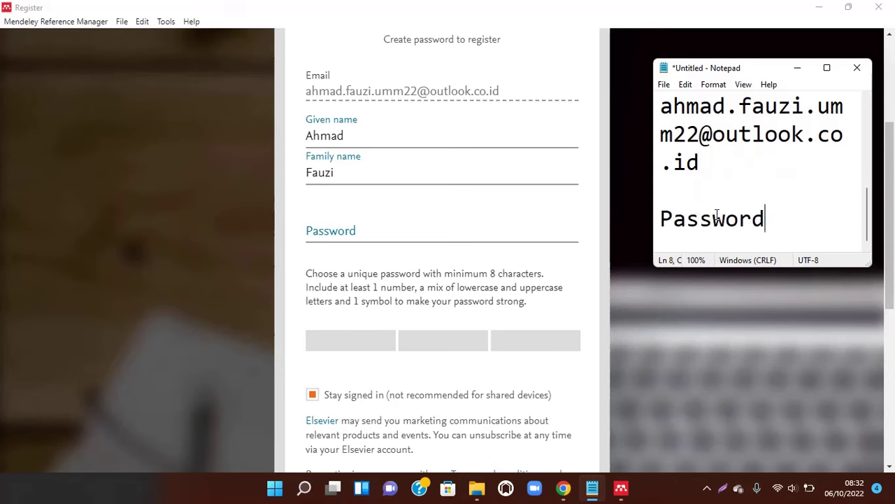
pyautogui.press('Return')
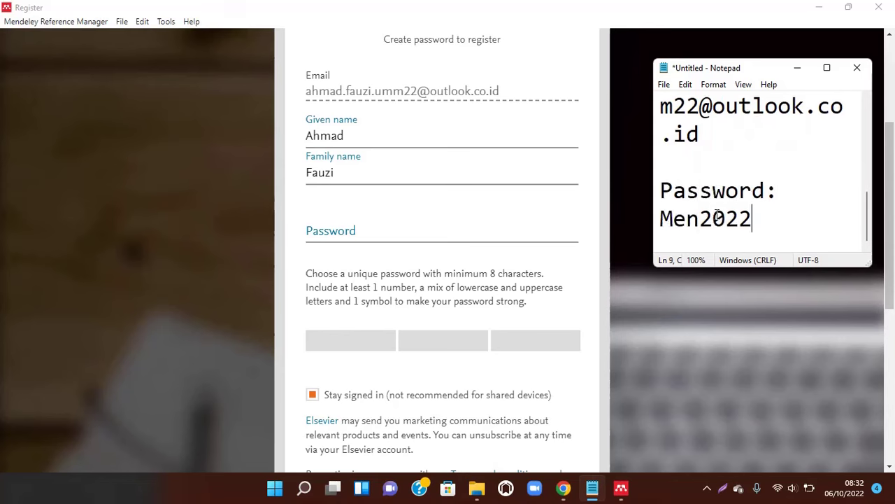
# - Copy the noted password into the registration Password field, rated FAIR
pyautogui.doubleClick(719, 217)
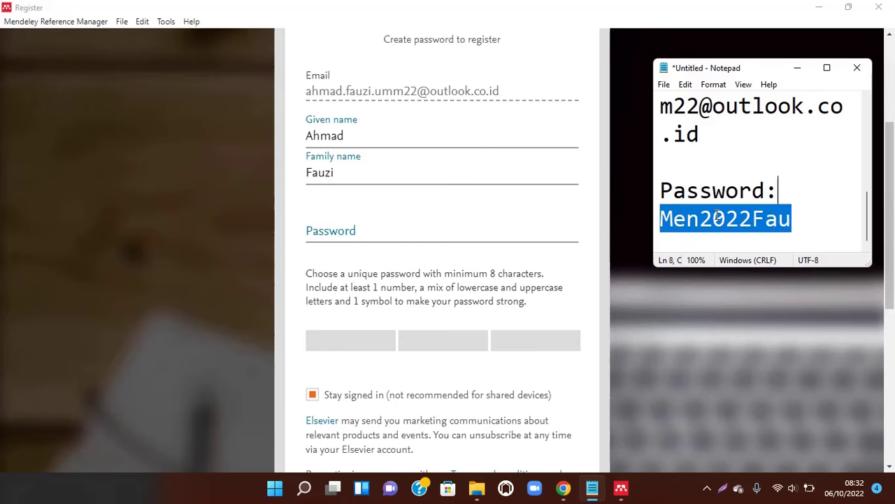
pyautogui.hotkey('ctrl', 'c')
pyautogui.click(315, 234)
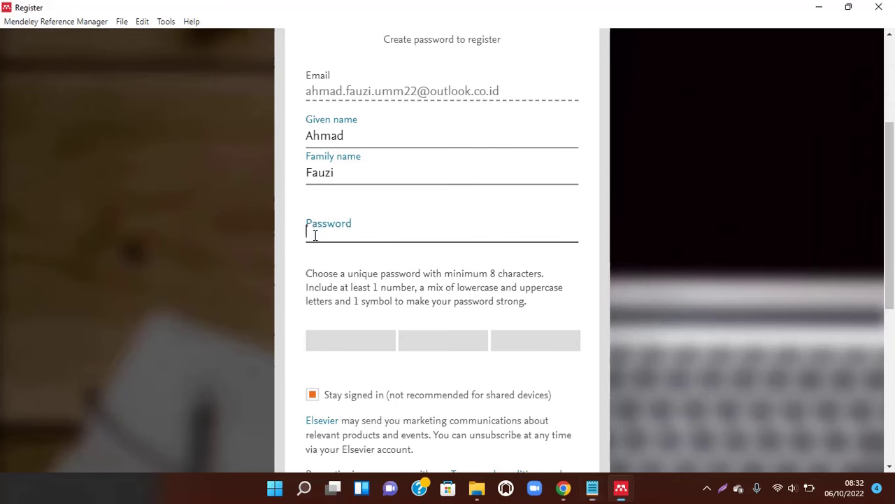
pyautogui.hotkey('ctrl', 'v')
pyautogui.scroll(-4, 373, 266)
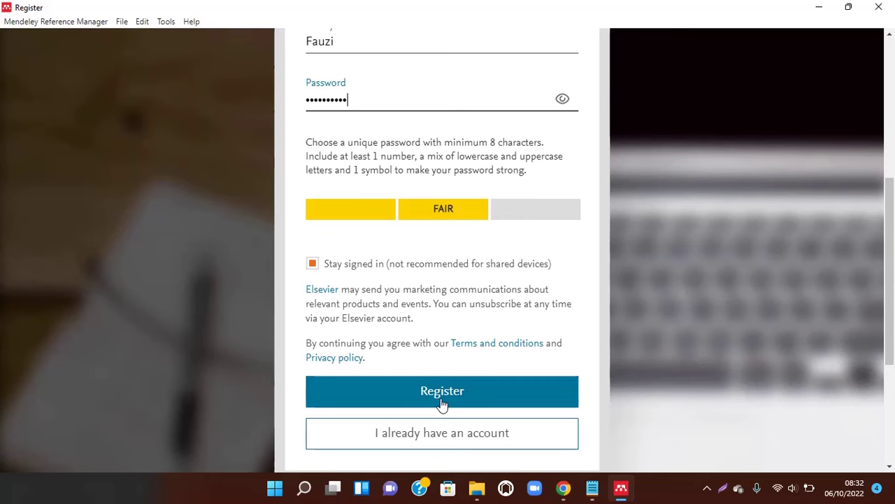
# - Submit the registration and continue past the Welcome dialog into the empty library
pyautogui.click(442, 395)
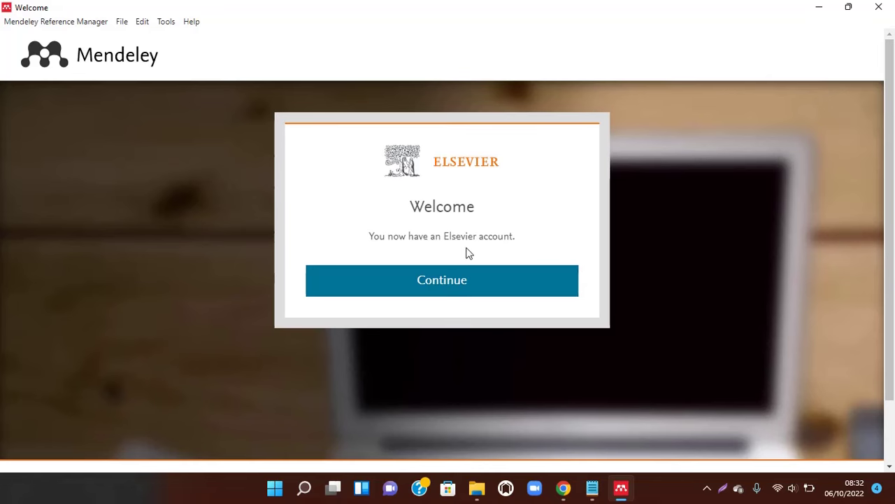
pyautogui.click(406, 283)
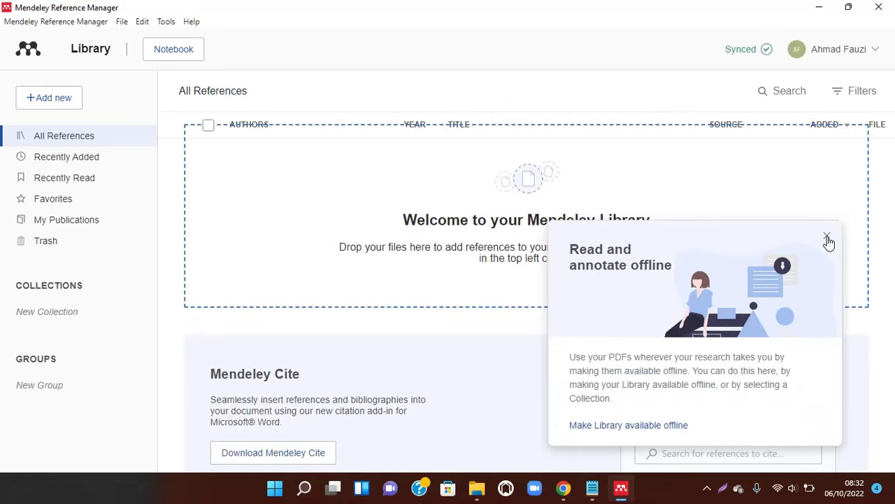
# - Dismiss the 'Read and annotate offline' tip and bring up the Tools menu
pyautogui.click(827, 236)
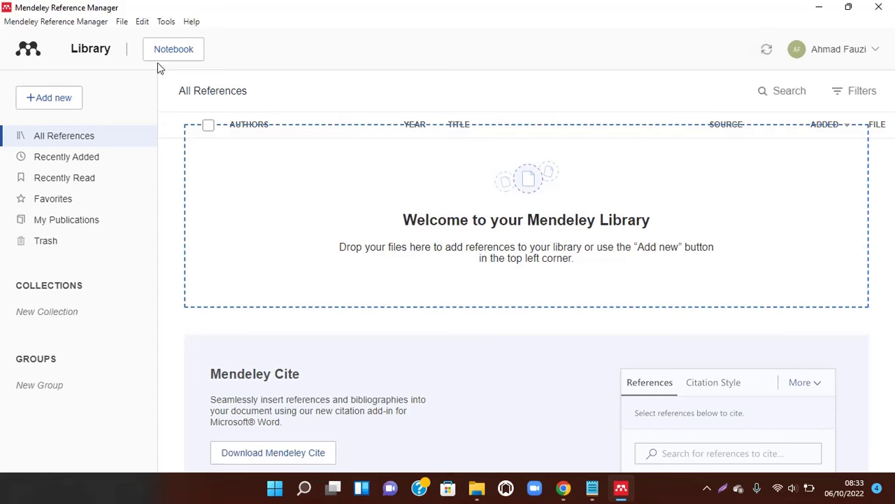
pyautogui.click(166, 22)
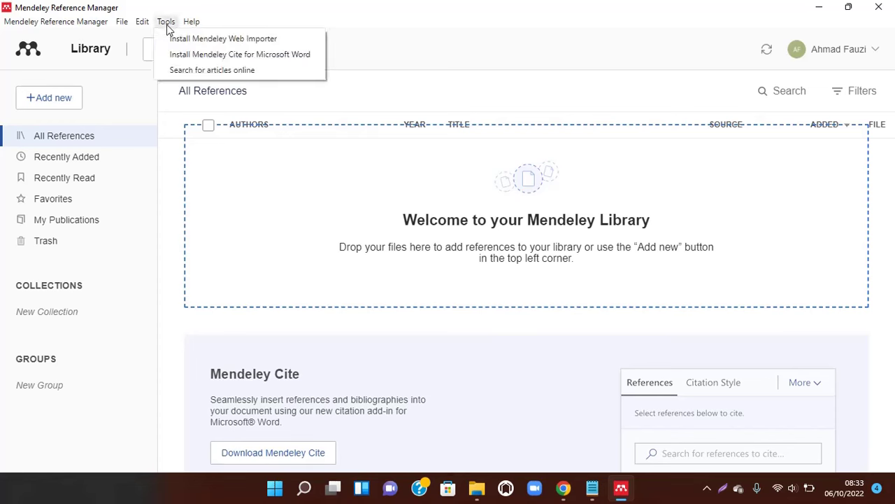
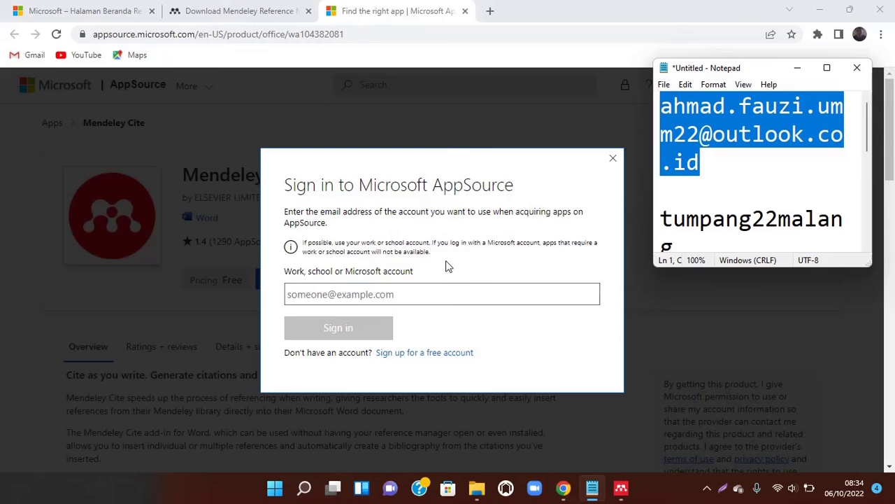
# - Paste the account e-mail into the AppSource sign-in field and sign in
pyautogui.click(413, 294)
pyautogui.hotkey('ctrl', 'v')
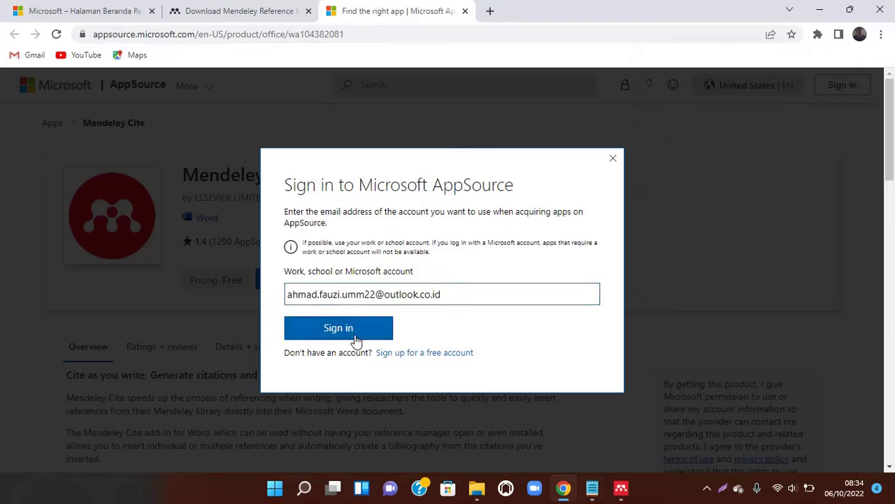
pyautogui.click(357, 338)
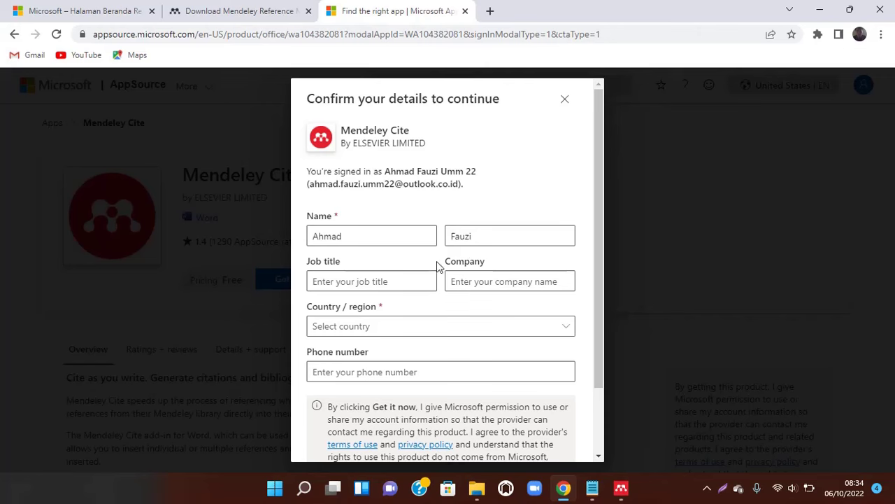
# - Enter lecturer as the job title and Universitas Muhammadiyah Malang as the company
pyautogui.click(375, 281)
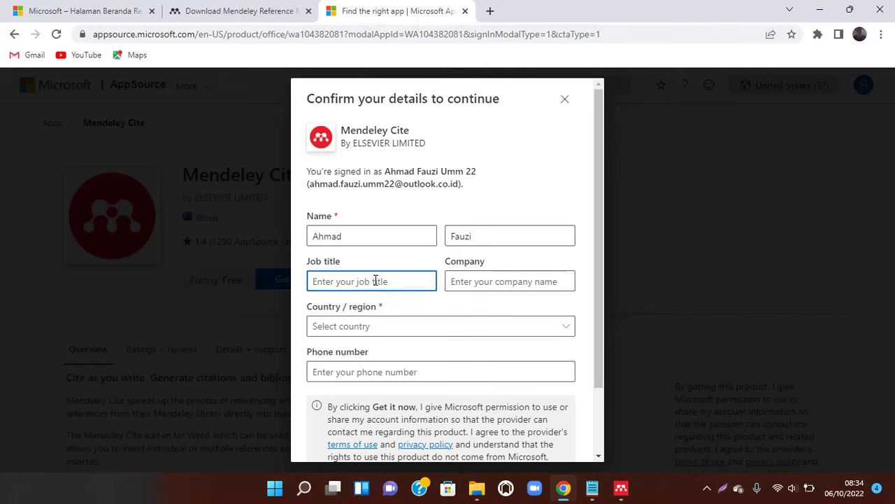
pyautogui.write('letu')
pyautogui.click(492, 282)
pyautogui.write('Univers')
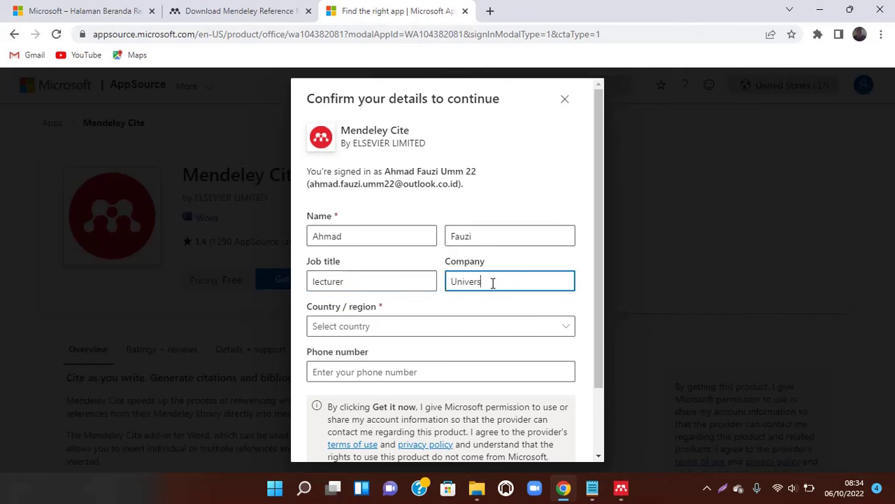
pyautogui.write('itas Muhammadiyah Malang')
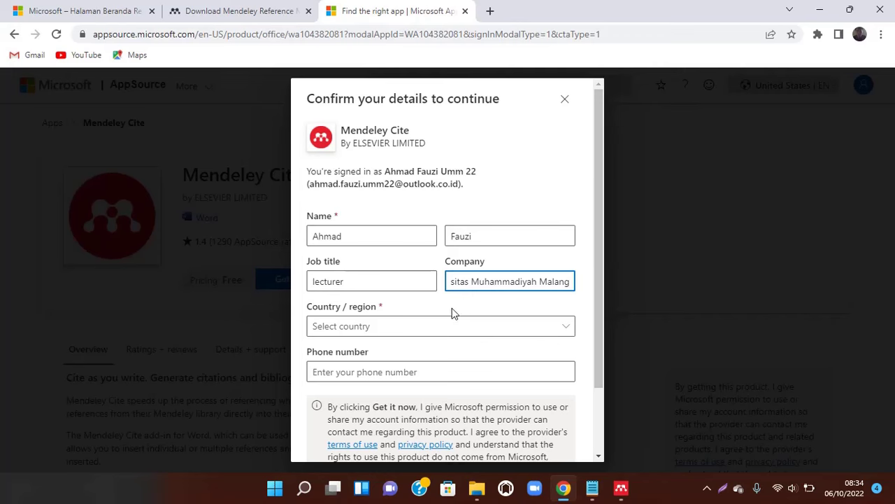
# - Choose Indonesia as the country and submit the details to get Mendeley Cite
pyautogui.click(444, 330)
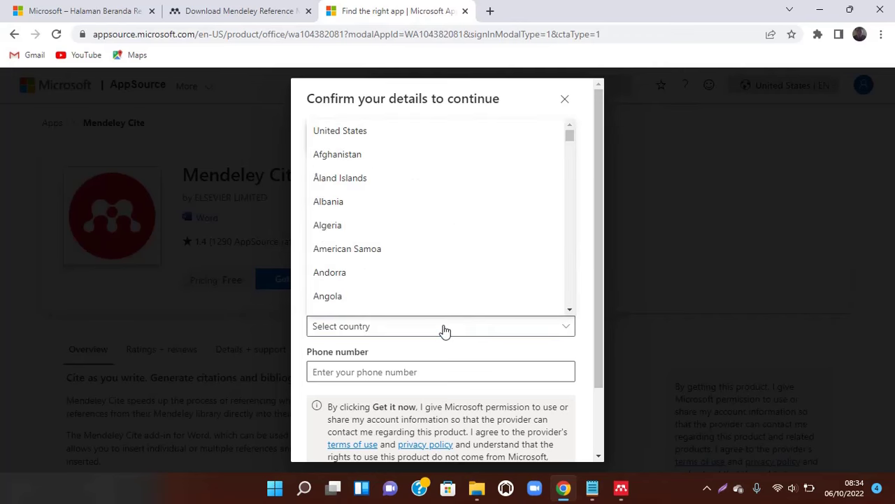
pyautogui.scroll(-15, 527, 203)
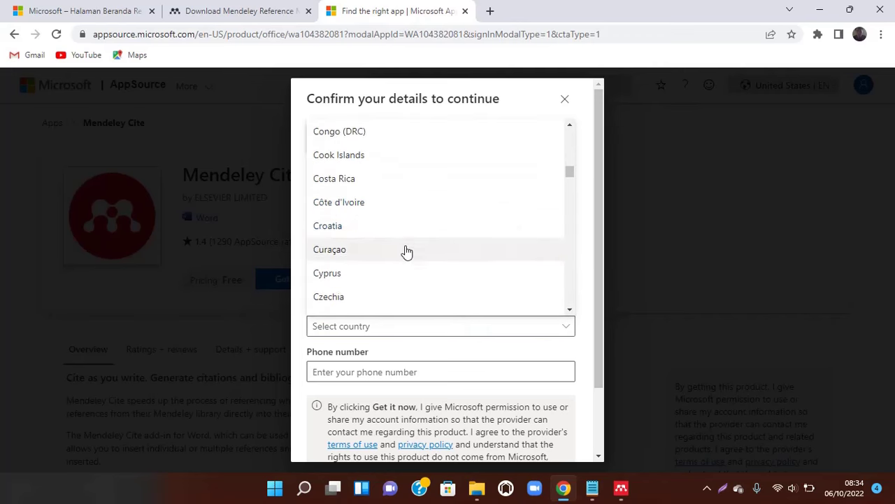
pyautogui.scroll(-20, 407, 251)
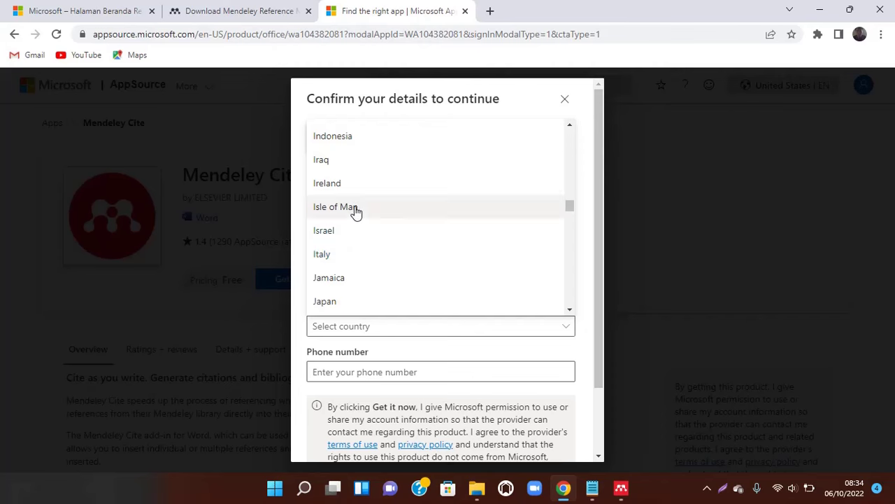
pyautogui.scroll(-2, 355, 212)
pyautogui.scroll(4, 360, 210)
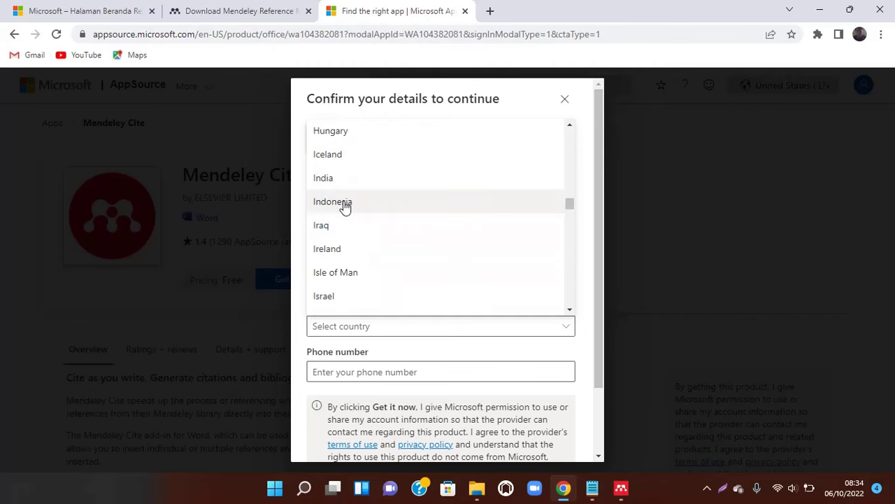
pyautogui.click(344, 203)
pyautogui.scroll(-2, 380, 256)
pyautogui.click(366, 291)
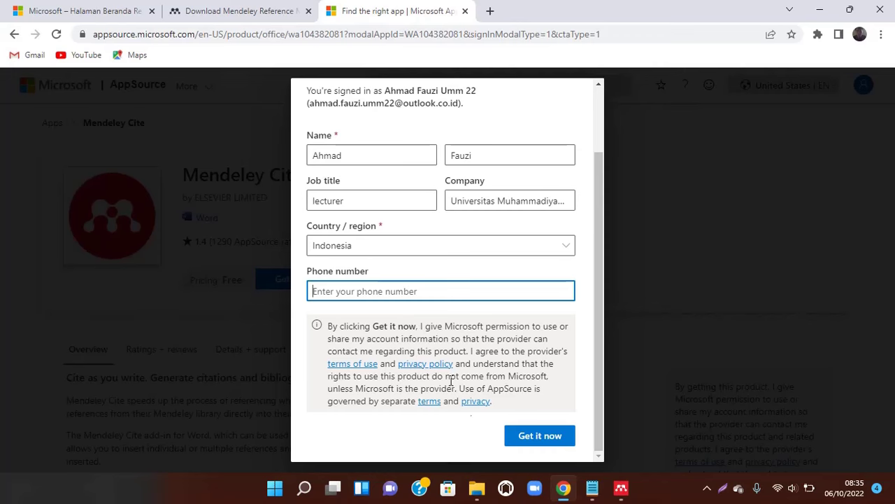
pyautogui.click(513, 437)
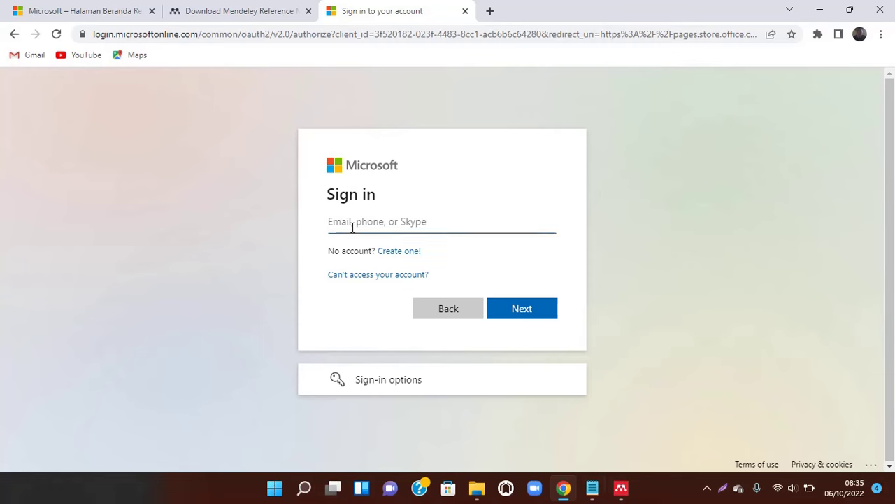
# - Paste the account e-mail to finish signing in, then launch Mendeley Cite in Word
pyautogui.hotkey('ctrl', 'v')
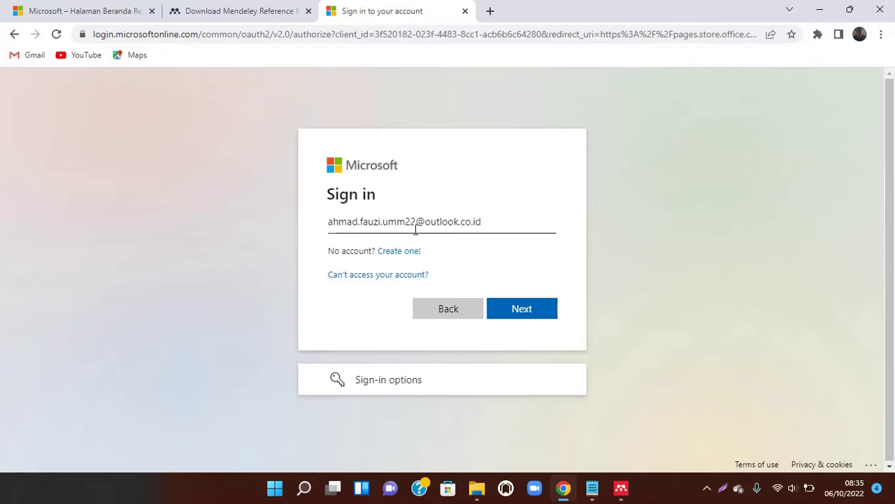
pyautogui.click(502, 311)
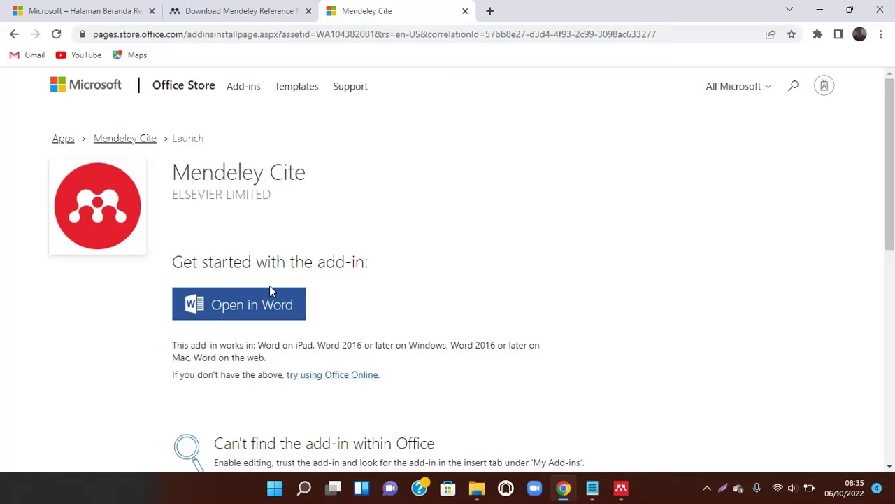
pyautogui.click(270, 310)
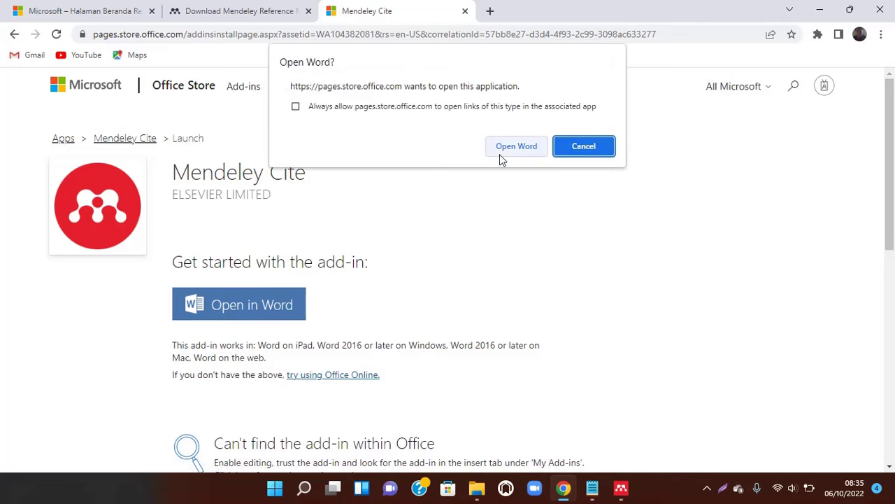
pyautogui.click(516, 147)
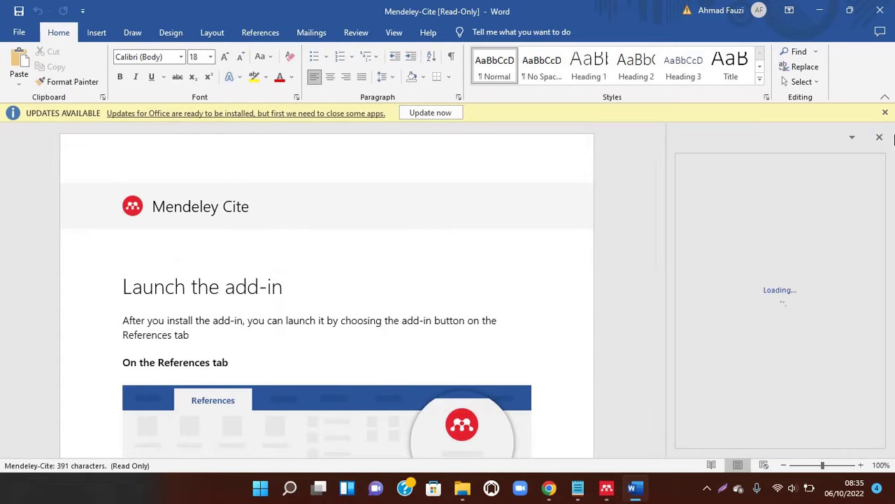
# - Dismiss the updates notice, trust the Mendeley Cite add-in, and start its sign-in
pyautogui.click(884, 114)
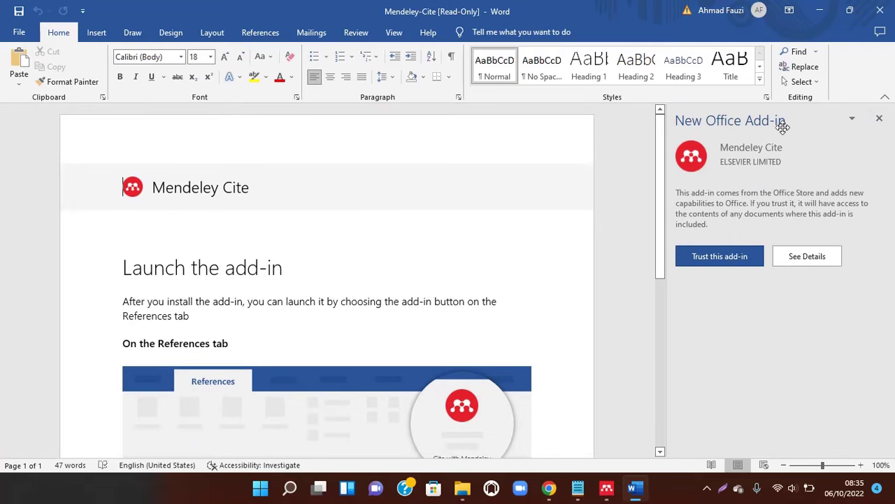
pyautogui.click(713, 261)
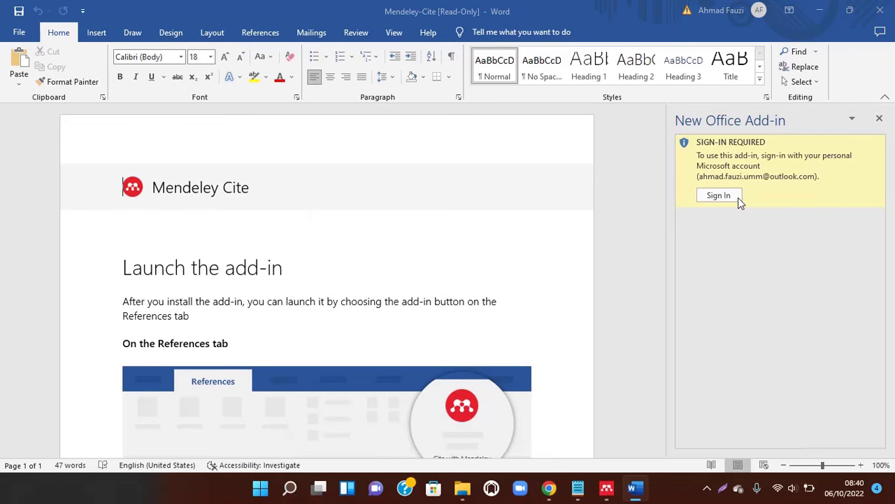
pyautogui.click(719, 196)
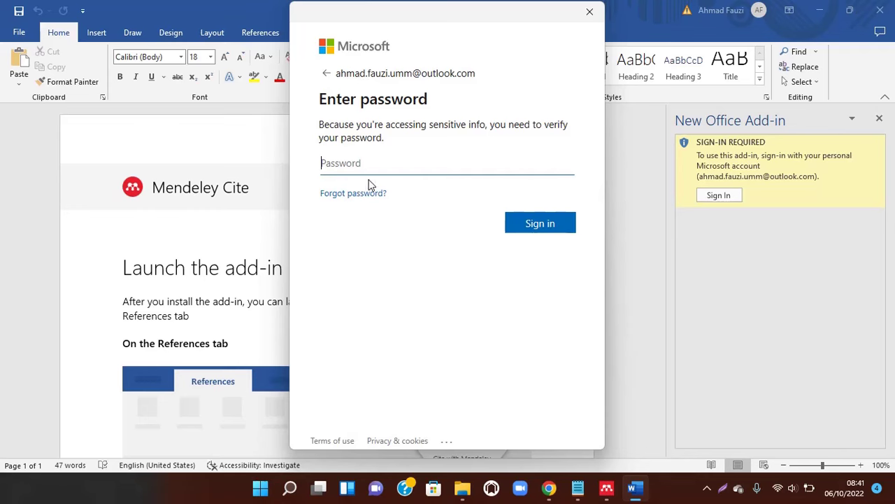
# - Paste the account password into the Microsoft prompt and sign in
pyautogui.hotkey('ctrl', 'v')
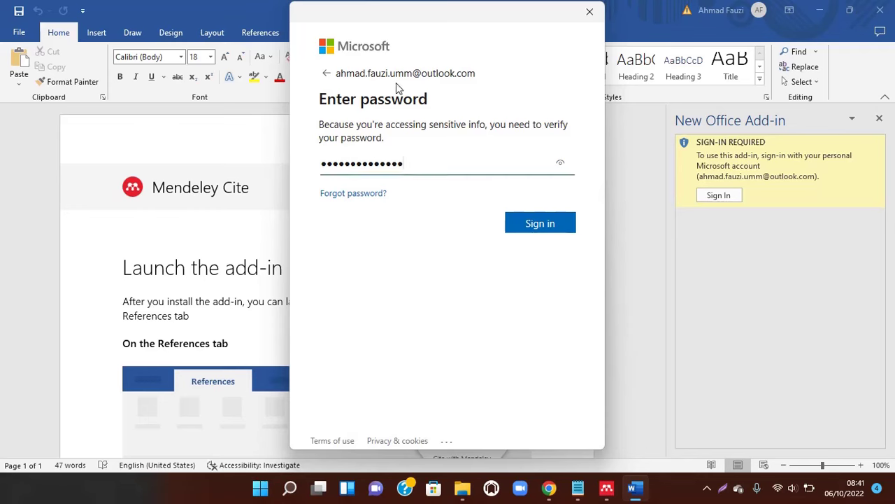
pyautogui.click(579, 488)
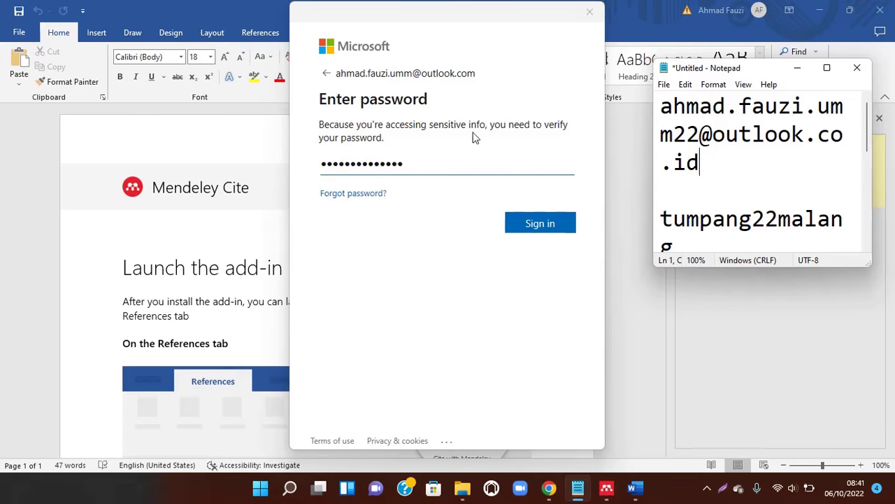
pyautogui.click(441, 93)
pyautogui.click(555, 228)
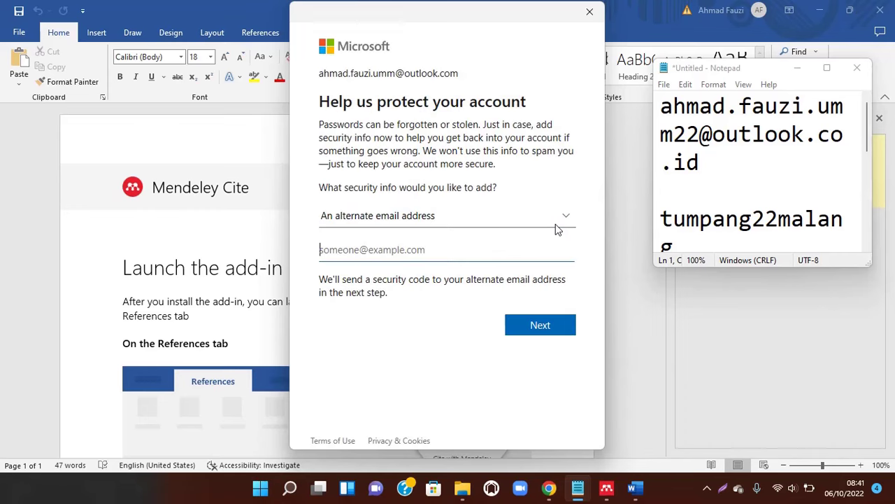
# - Minimise the notes and add an alternate e-mail address as security info
pyautogui.click(807, 73)
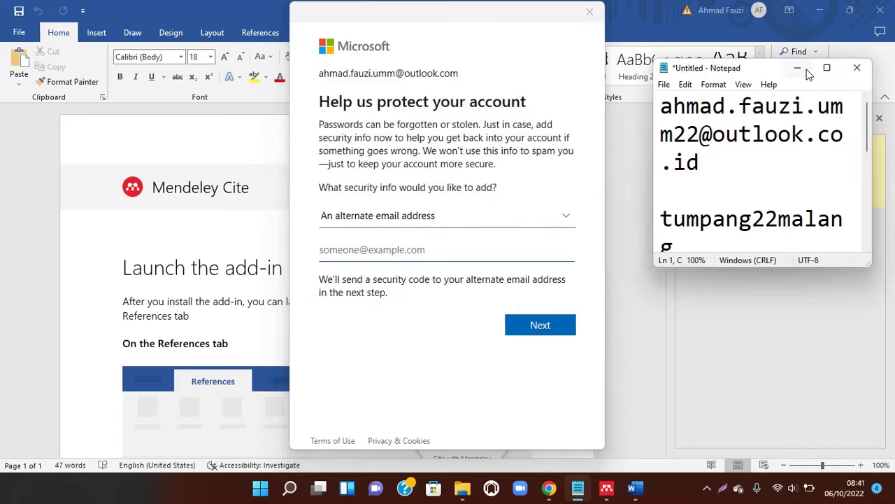
pyautogui.click(808, 73)
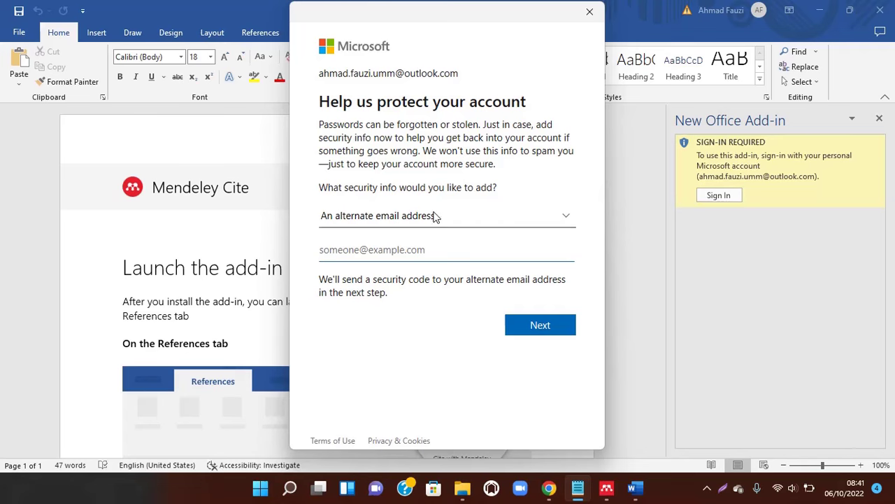
pyautogui.click(540, 325)
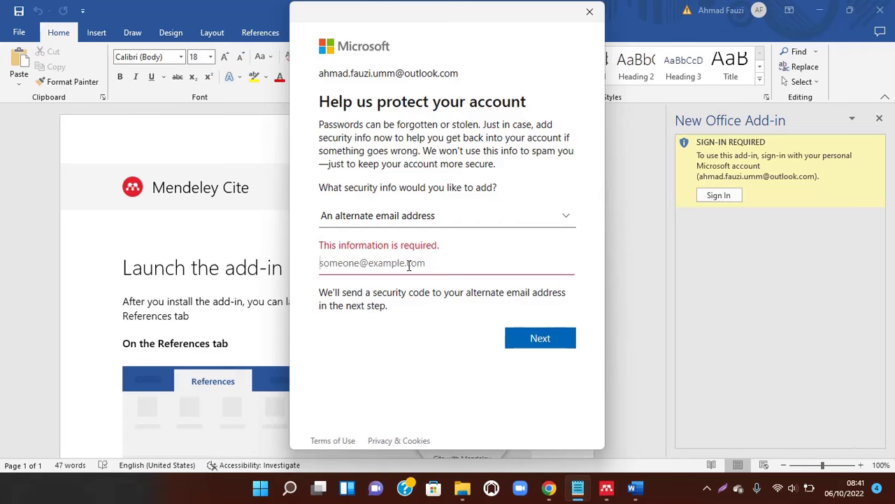
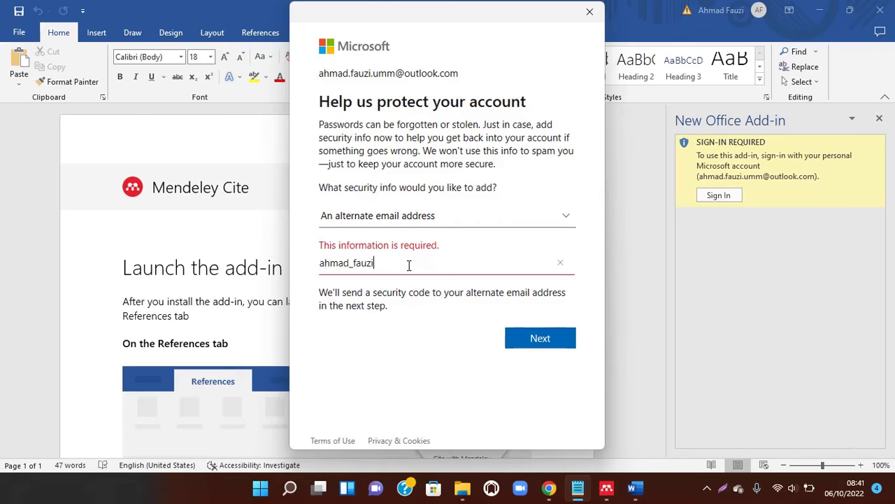
pyautogui.click(557, 338)
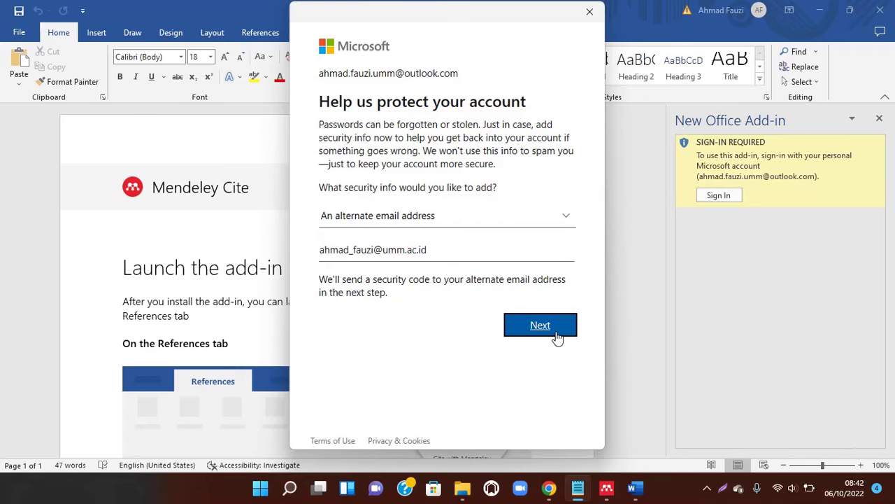
pyautogui.click(558, 336)
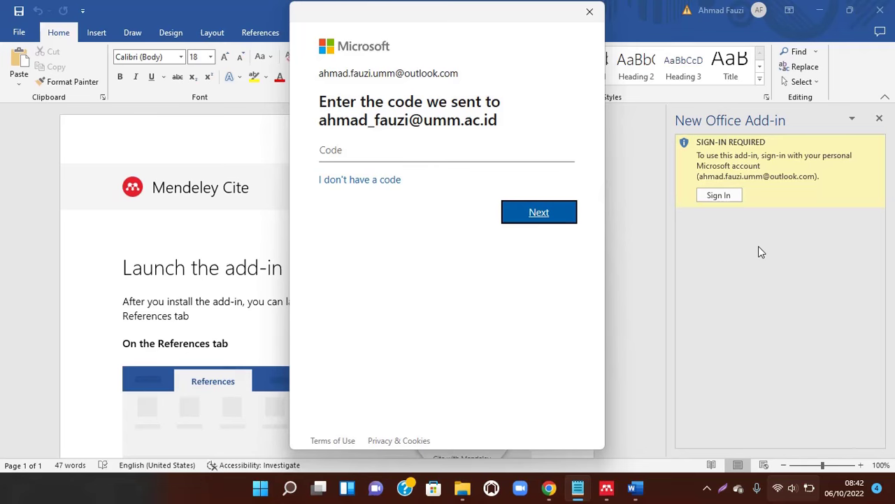
# - Enter the e-mailed verification code to complete the account check
pyautogui.click(433, 159)
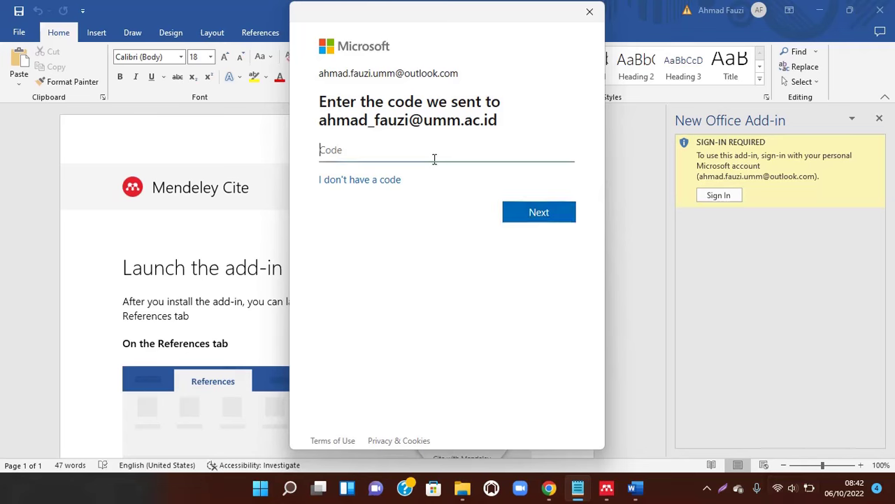
pyautogui.click(546, 212)
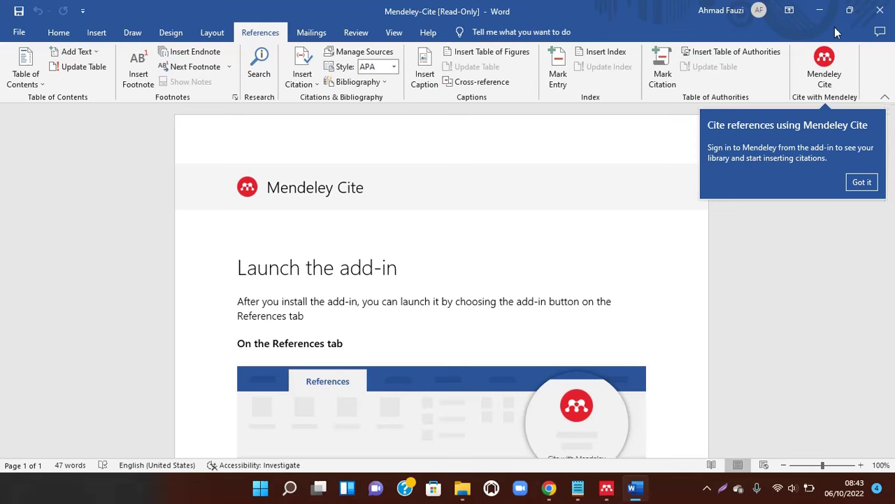
# - Dismiss the Mendeley Cite tip and bring up Windows search
pyautogui.click(862, 182)
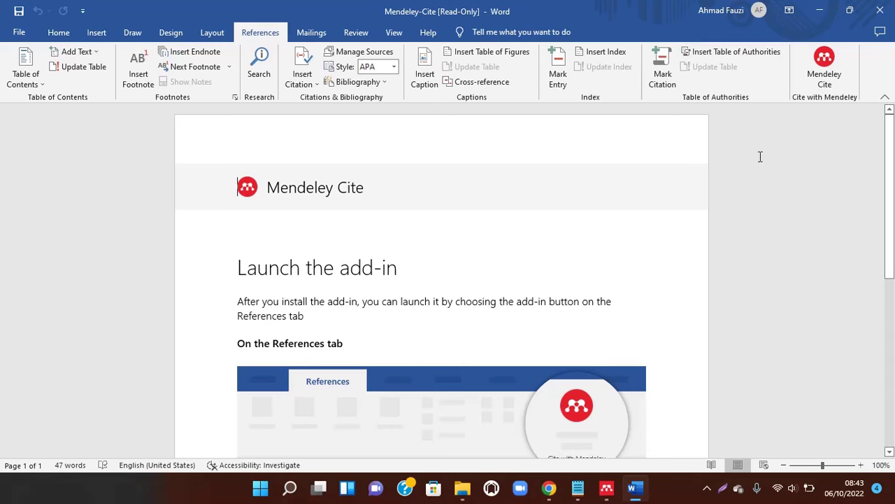
pyautogui.press('super')
pyautogui.press('super')
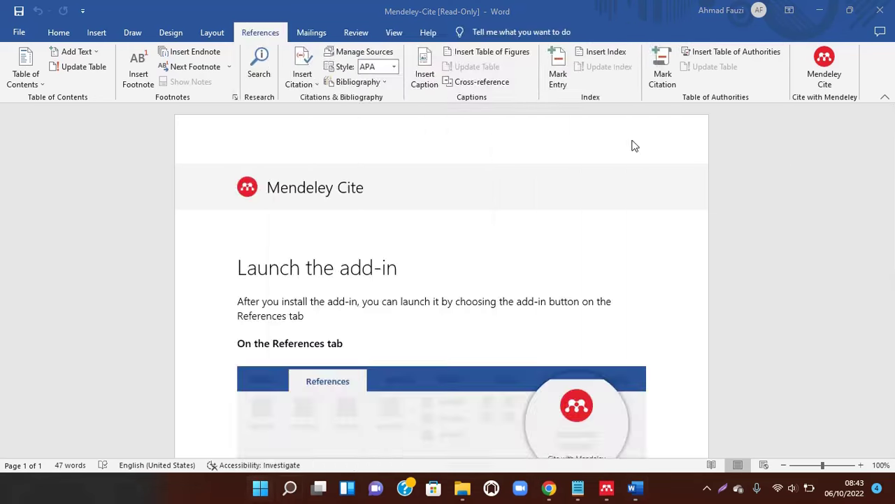
pyautogui.press('super+s')
# - Launch Word from search and create a new blank document
pyautogui.write('word')
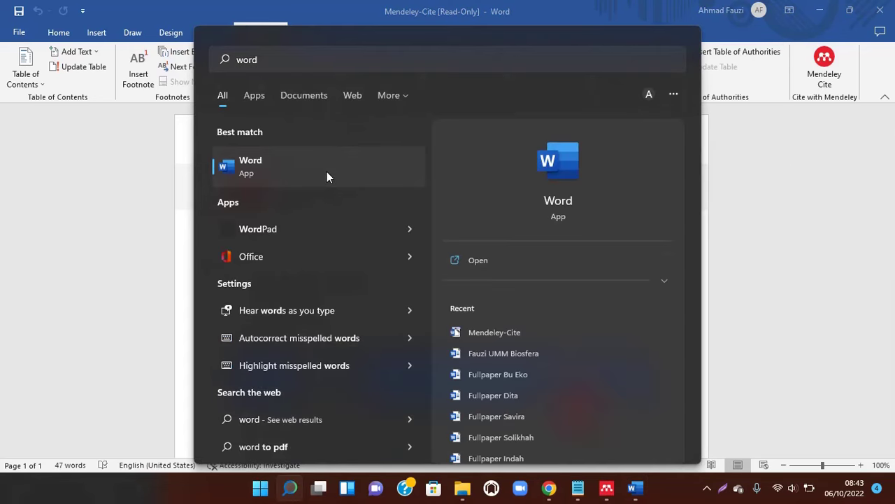
pyautogui.click(327, 172)
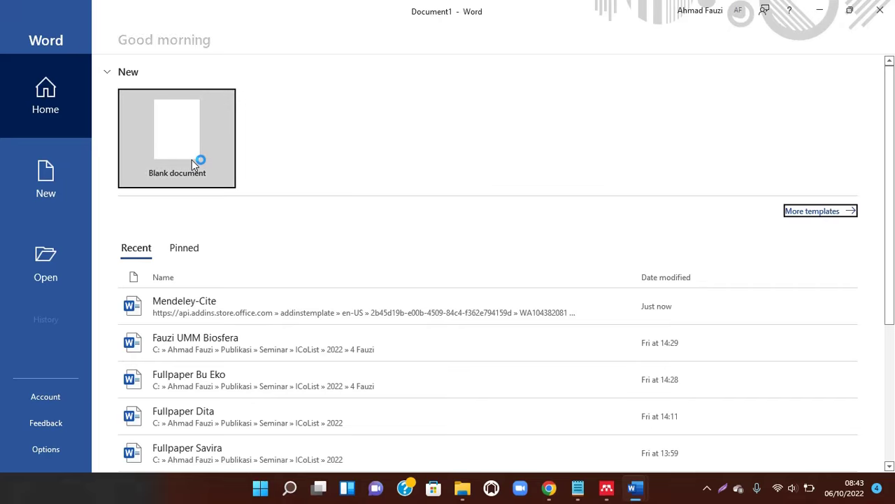
pyautogui.click(194, 162)
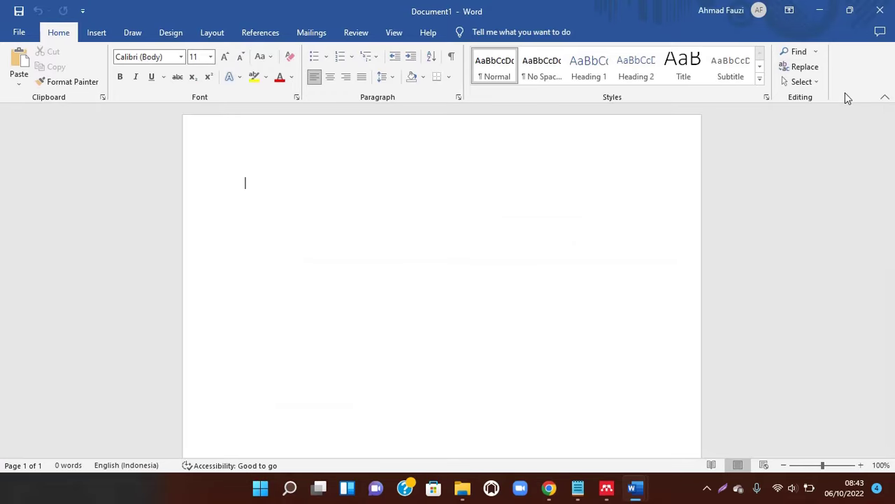
# - Open the Mendeley Cite pane from References and start its sign-in
pyautogui.click(273, 33)
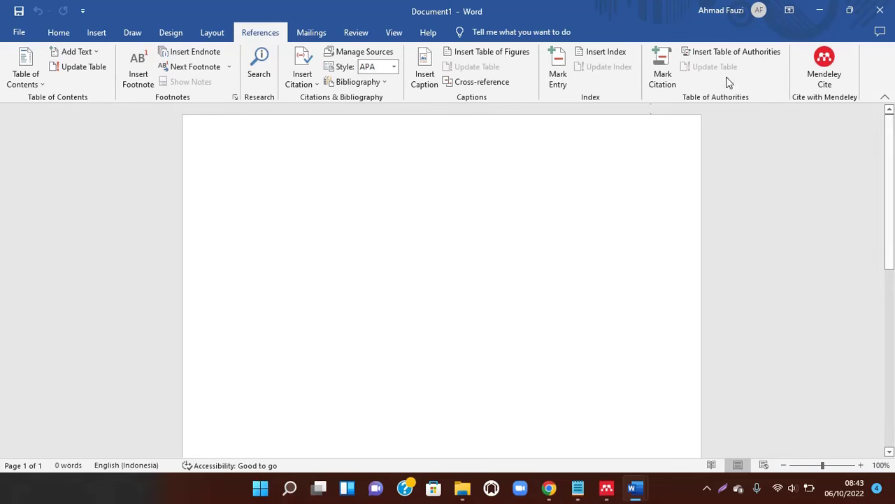
pyautogui.click(814, 72)
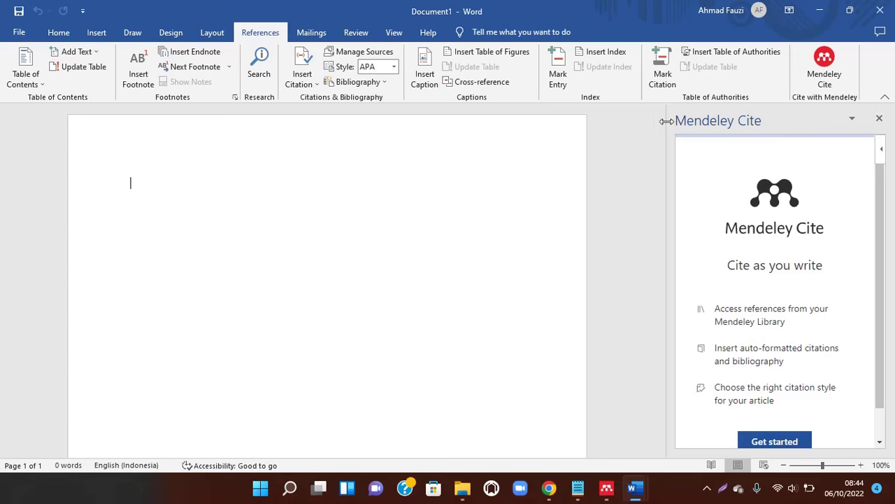
pyautogui.scroll(-1, 801, 216)
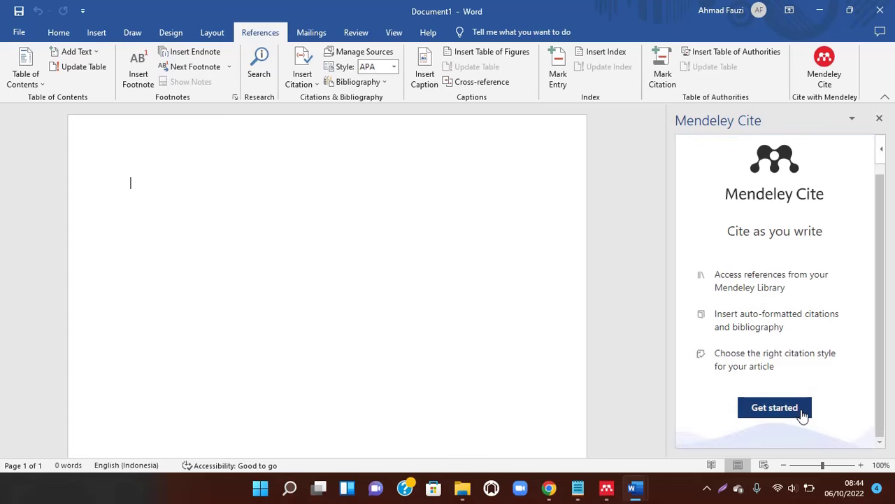
pyautogui.click(775, 407)
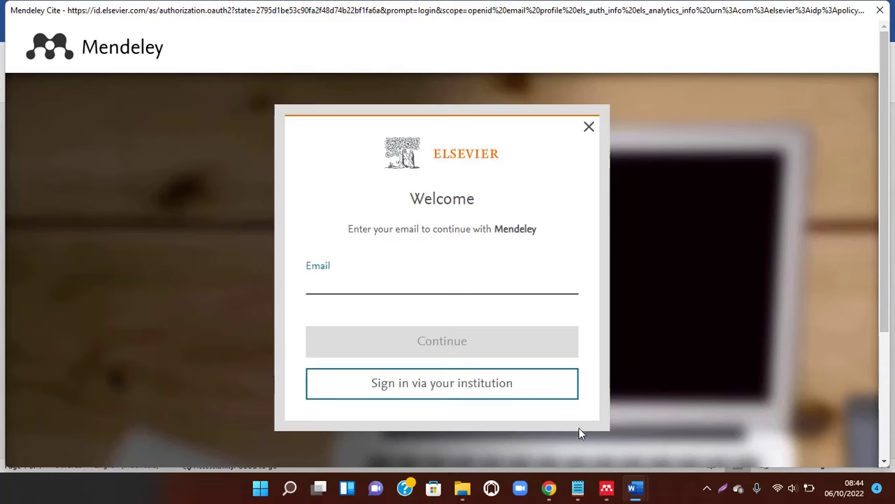
# - Fill in the saved account e-mail on the Mendeley sign-in form and continue
pyautogui.click(585, 495)
pyautogui.scroll(1, 759, 214)
pyautogui.scroll(-1, 740, 168)
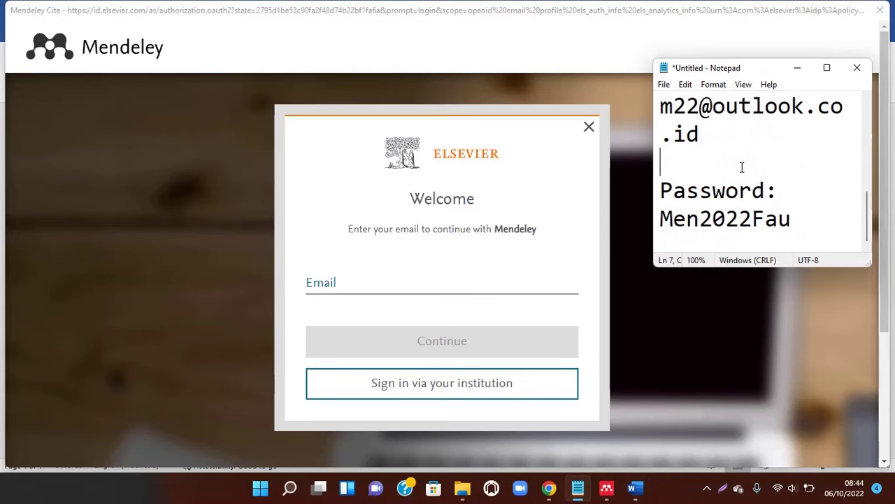
pyautogui.scroll(1, 742, 166)
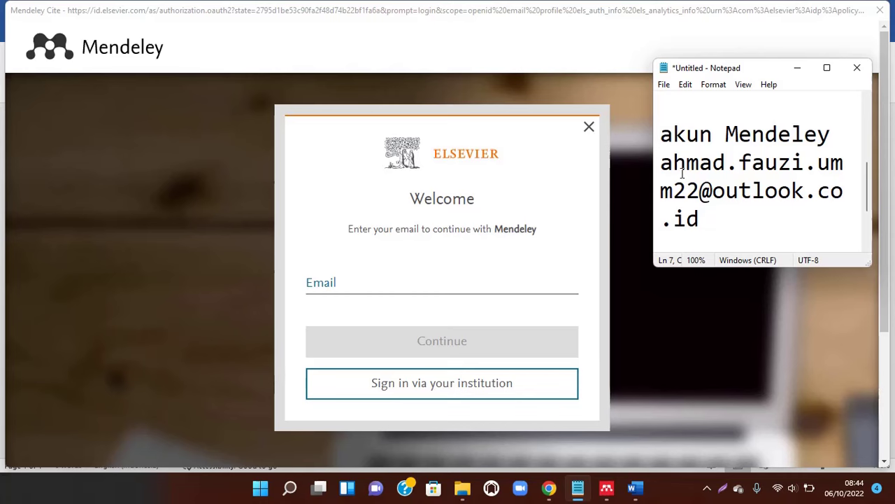
pyautogui.moveTo(661, 163); pyautogui.dragTo(700, 208)
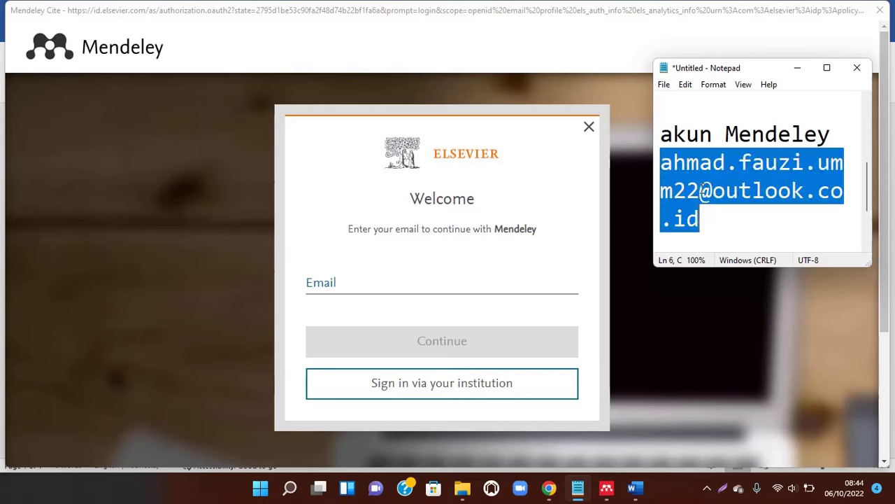
pyautogui.scroll(-1, 703, 187)
pyautogui.scroll(1, 709, 184)
pyautogui.scroll(-1, 699, 151)
pyautogui.scroll(1, 693, 163)
pyautogui.click(378, 282)
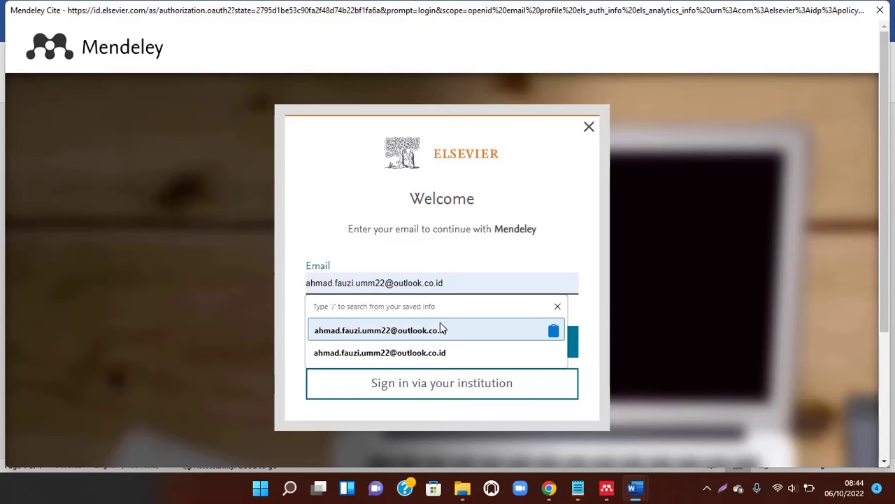
pyautogui.click(442, 329)
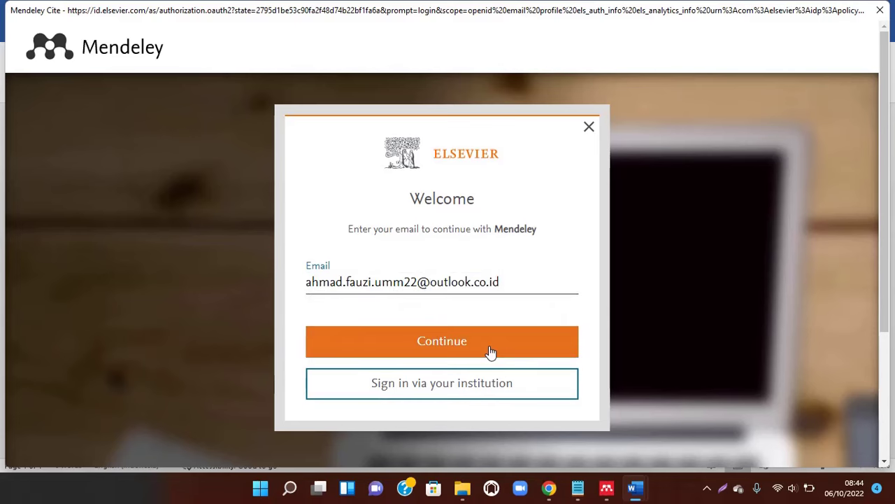
pyautogui.click(490, 353)
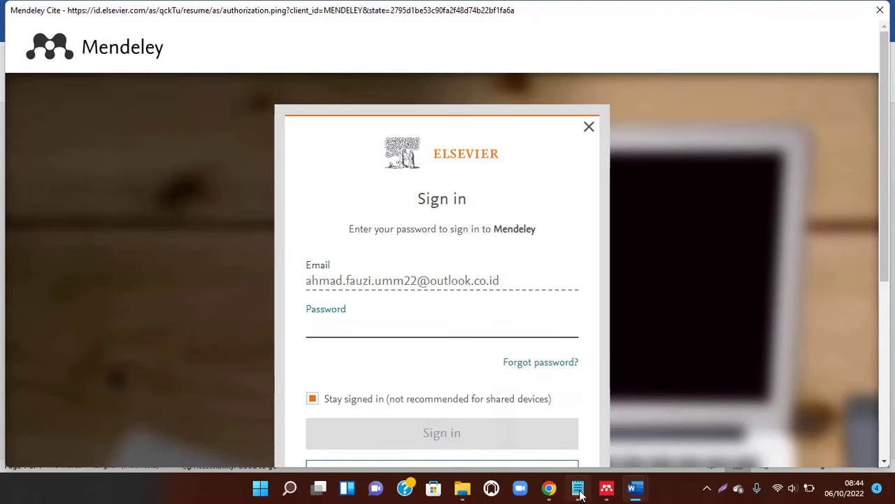
# - Copy the stored password from the notes, paste it into Password, and sign in
pyautogui.click(579, 493)
pyautogui.scroll(-1, 722, 149)
pyautogui.scroll(1, 725, 168)
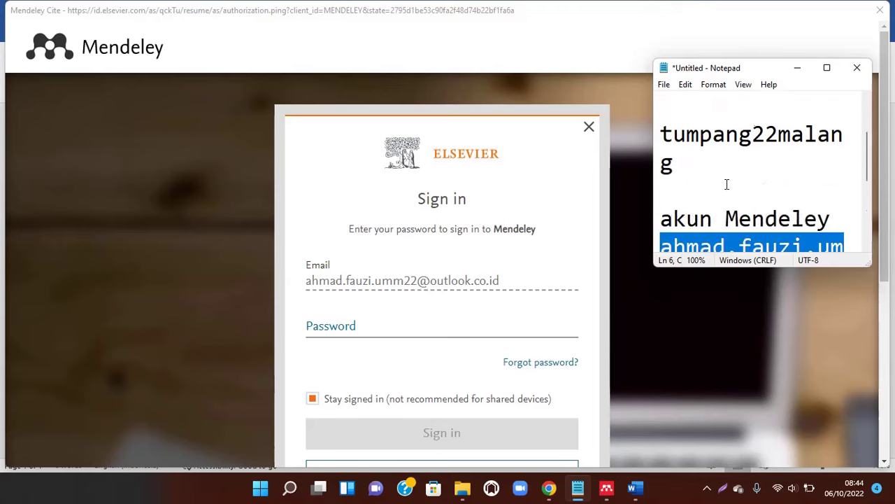
pyautogui.scroll(-2, 725, 196)
pyautogui.doubleClick(739, 217)
pyautogui.hotkey('ctrl', 'c')
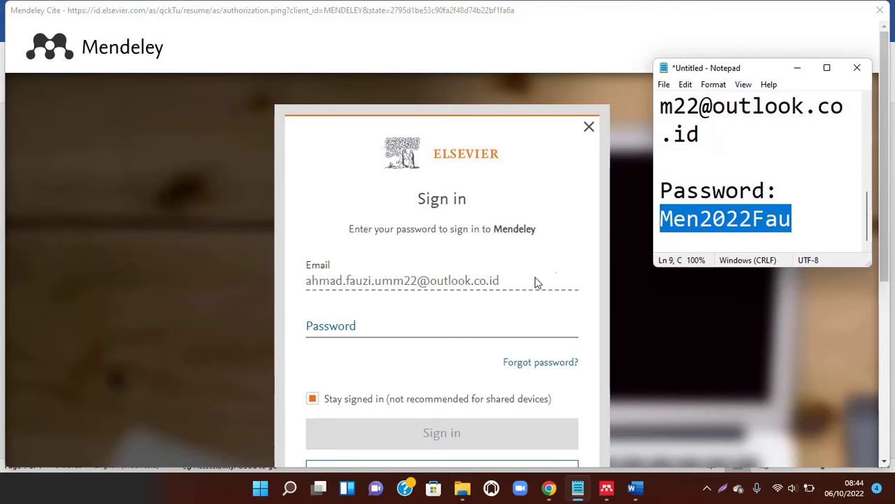
pyautogui.click(416, 324)
pyautogui.hotkey('ctrl', 'v')
pyautogui.click(437, 432)
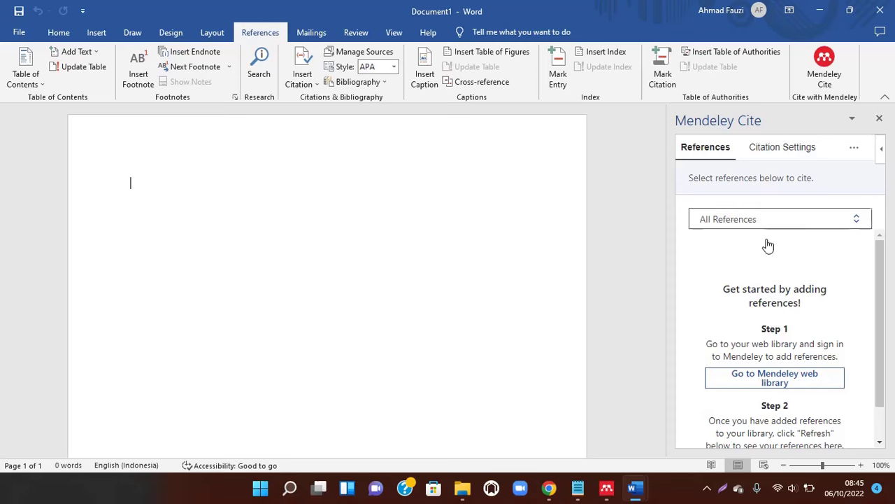
# - Switch to Mendeley Reference Manager to view the still-empty library
pyautogui.scroll(-1, 813, 266)
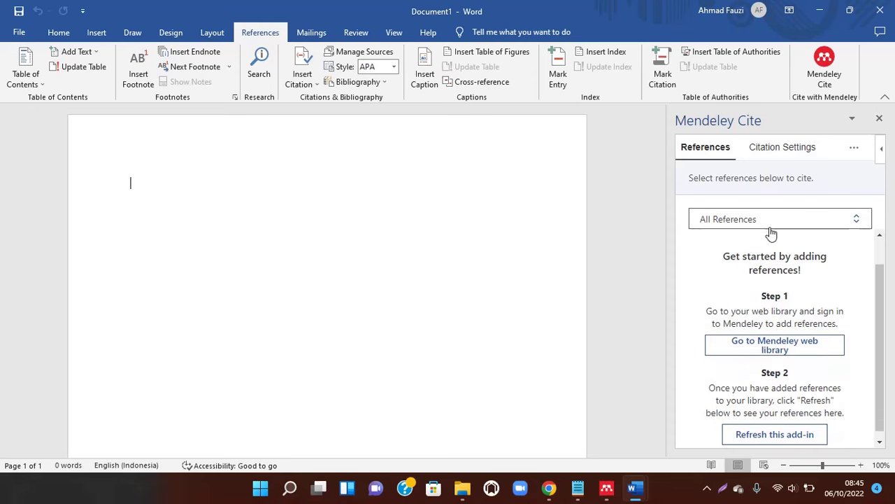
pyautogui.scroll(1, 786, 270)
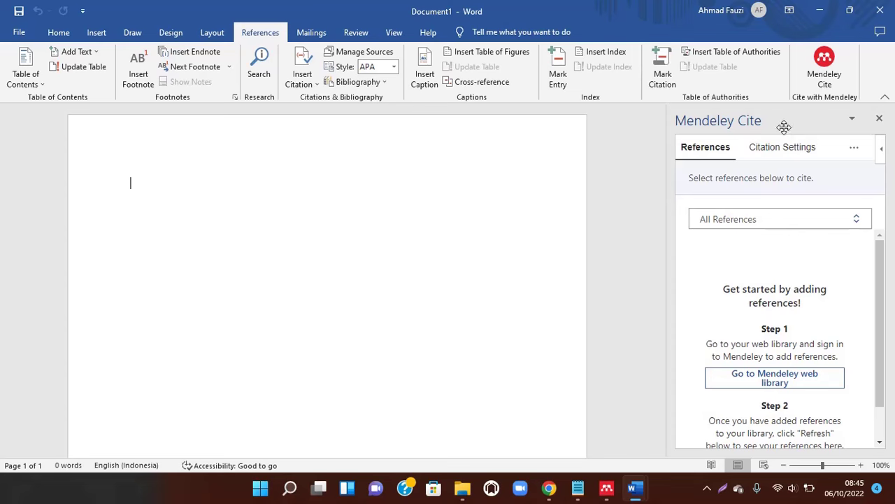
pyautogui.click(615, 489)
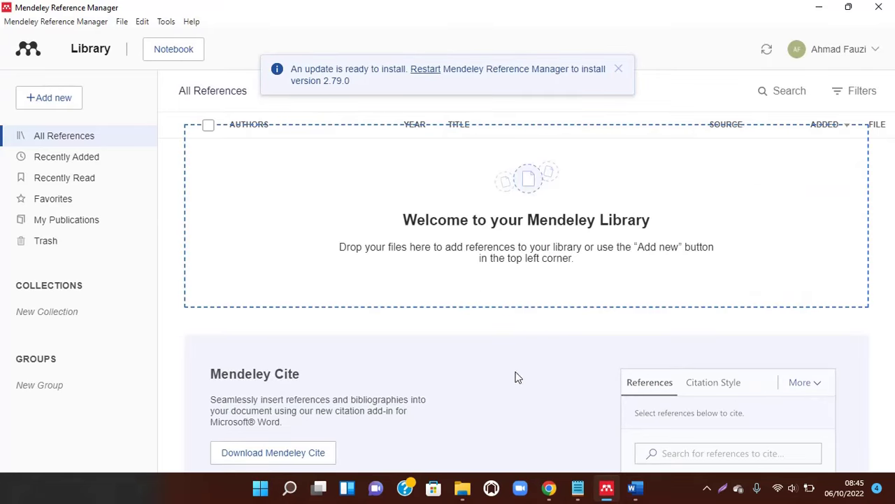
# - Search the web in a new Chrome tab for the author's Heliyon article
pyautogui.click(549, 487)
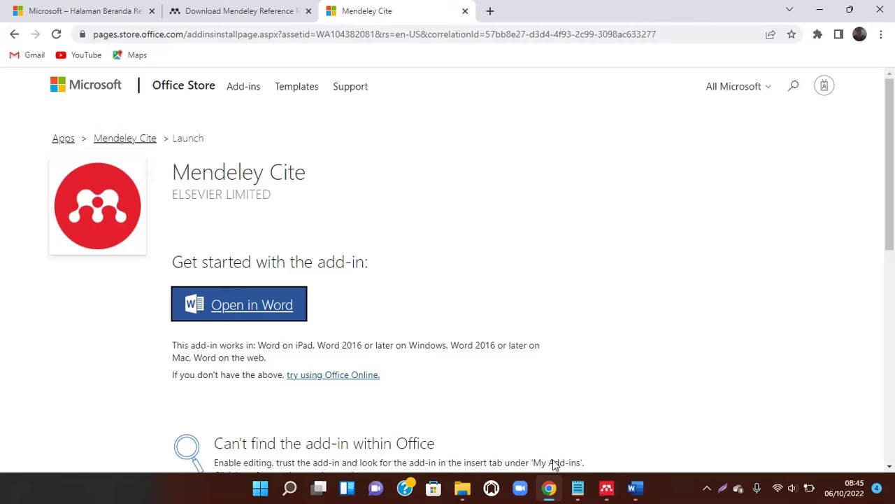
pyautogui.click(490, 11)
pyautogui.write('g')
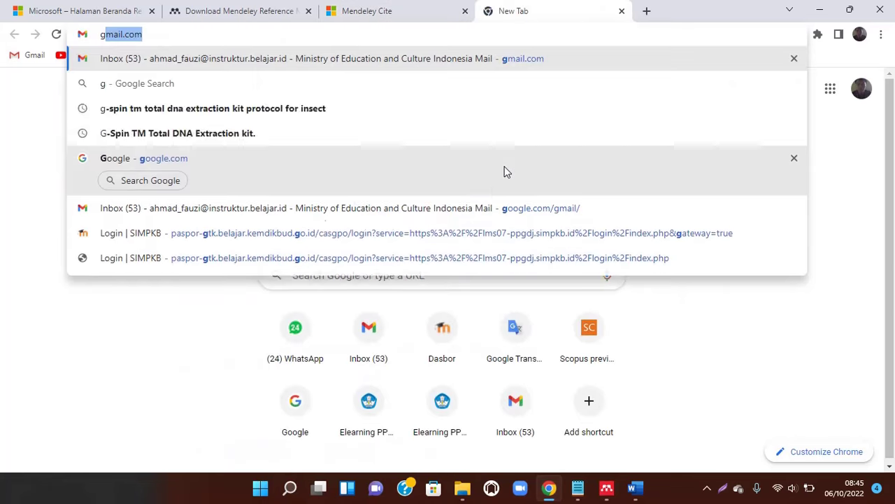
pyautogui.press('BackSpace')
pyautogui.press('BackSpace')
pyautogui.write('ahmad fauzi ')
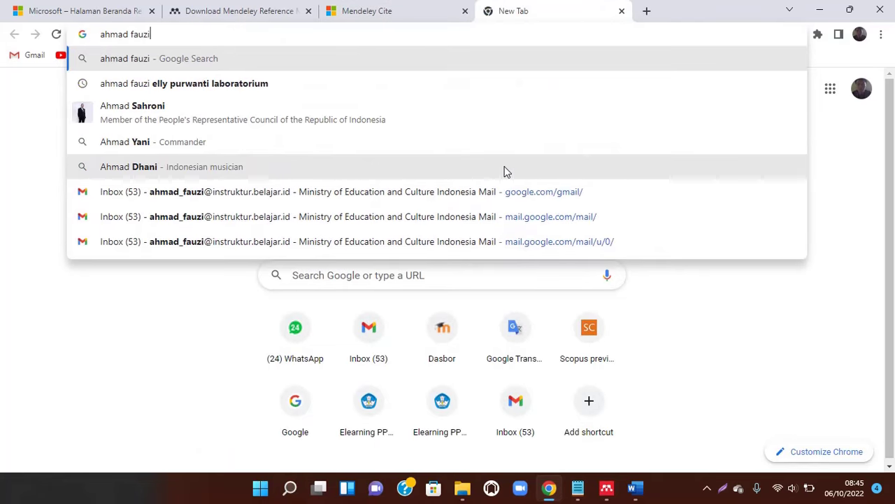
pyautogui.write('heliyon')
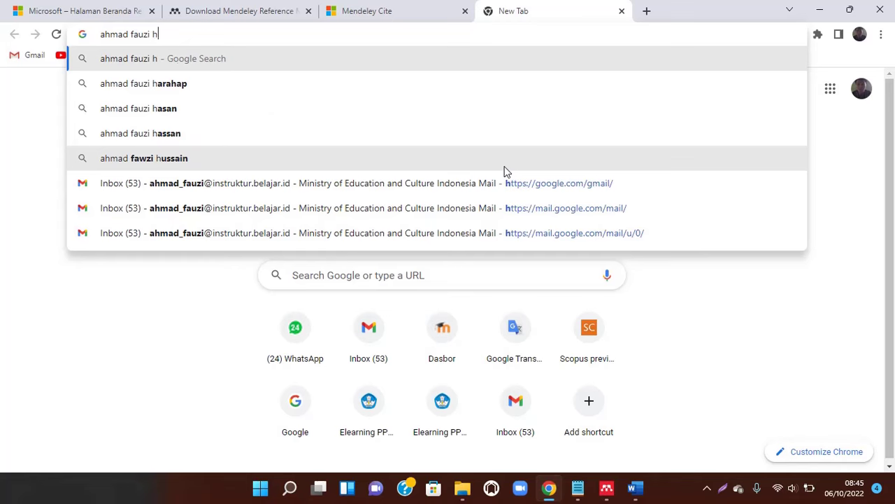
pyautogui.press('Return')
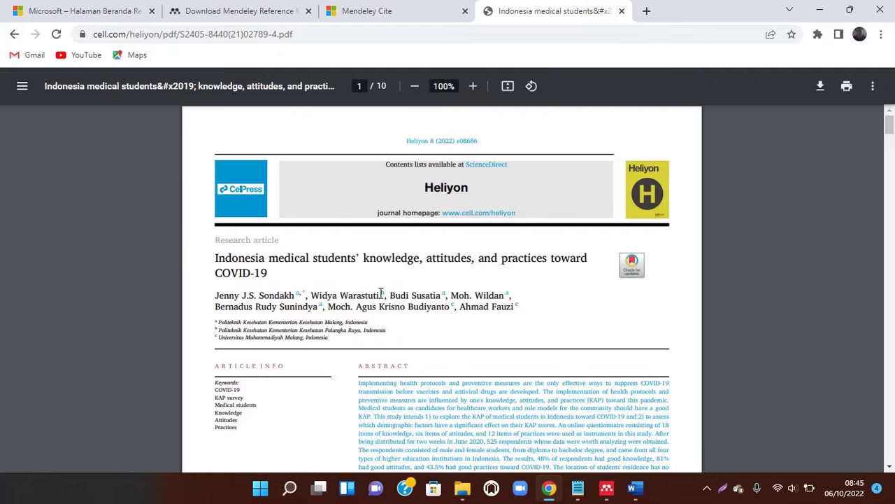
# - Download the article PDF to Downloads as 'Fauzi Heliyon.pdf'
pyautogui.click(821, 87)
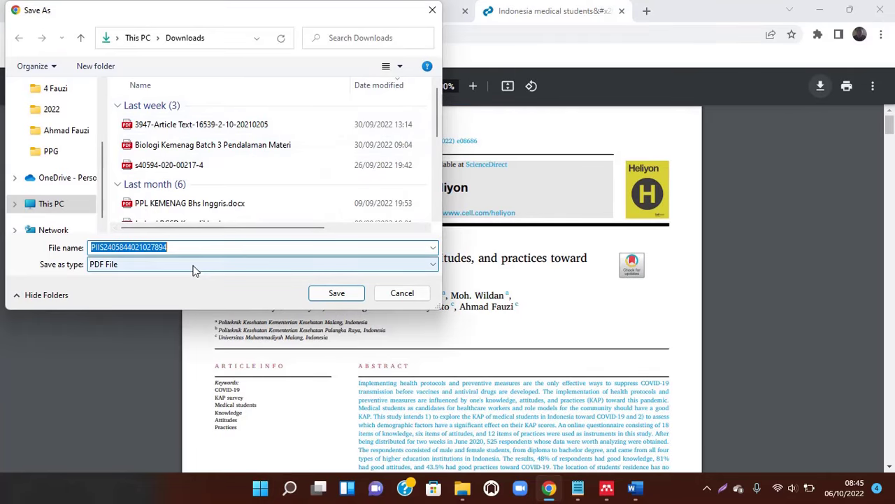
pyautogui.write('Fauzi ')
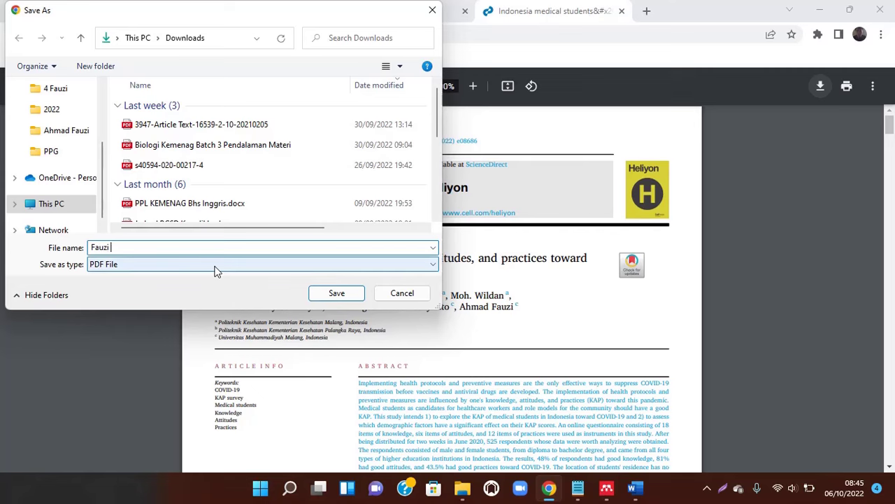
pyautogui.write('Heliyon')
pyautogui.press('Return')
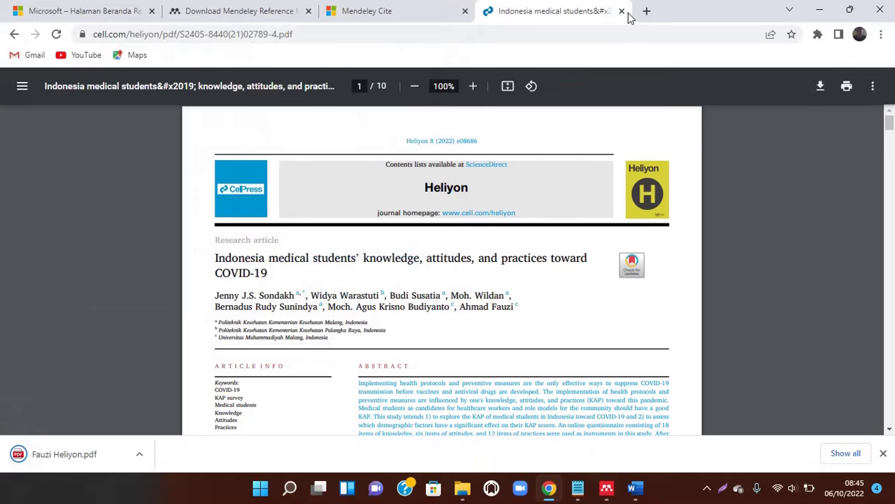
# - In a new tab, search Google for the 'data in brief' COVID-19 survey data article and open it
pyautogui.click(645, 15)
pyautogui.write('ahmad fauzi heliyon')
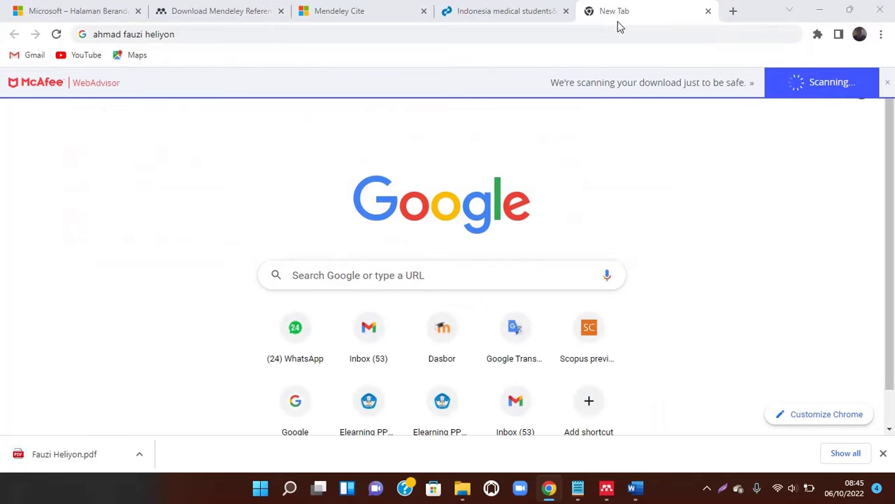
pyautogui.click(619, 28)
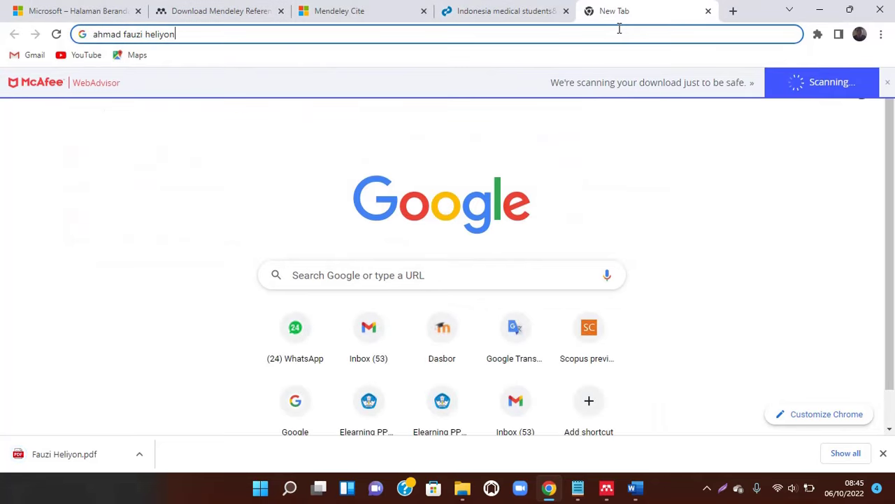
pyautogui.doubleClick(173, 34)
pyautogui.write('da')
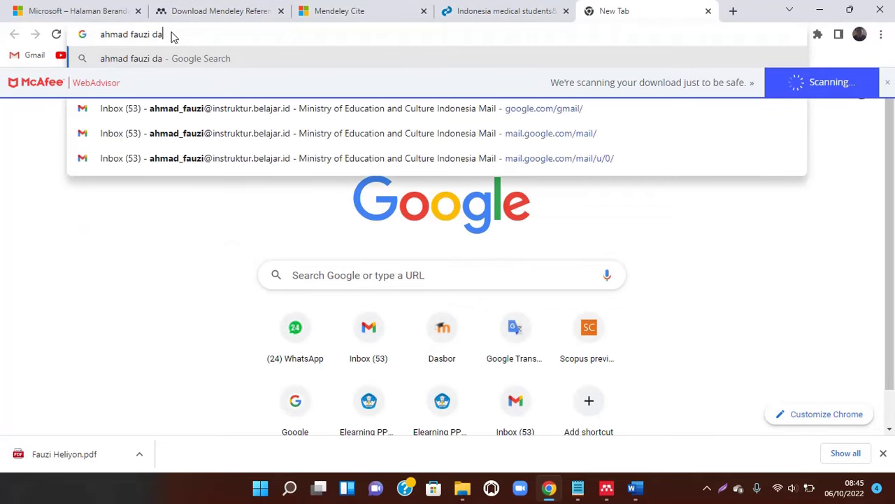
pyautogui.write('ta in brief')
pyautogui.press('Return')
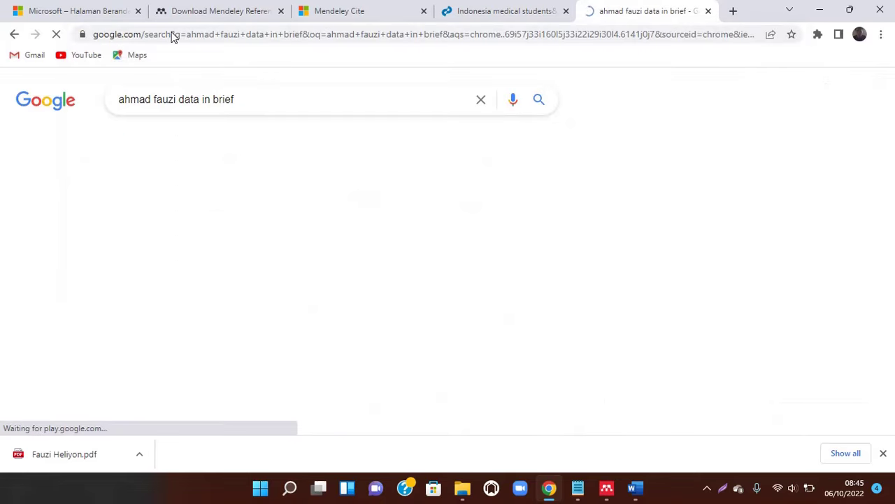
pyautogui.scroll(-1, 252, 209)
pyautogui.click(293, 316)
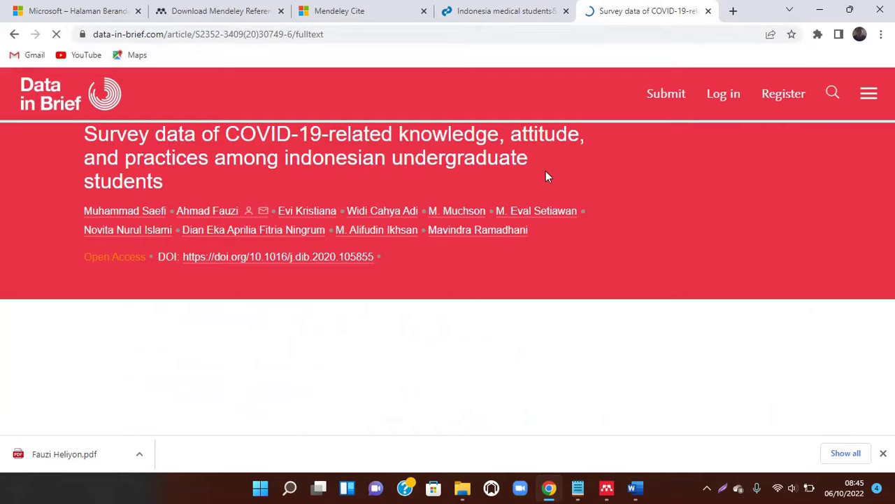
pyautogui.scroll(-5, 530, 215)
pyautogui.scroll(-10, 530, 213)
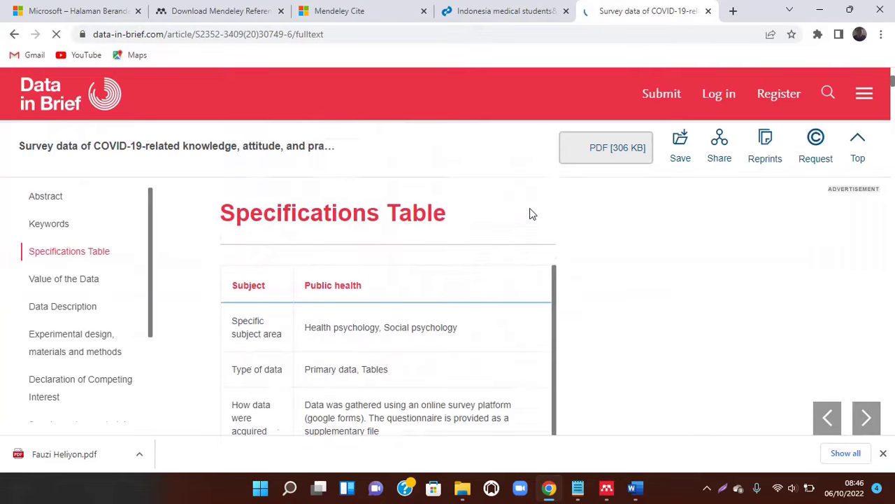
# - Open the article's PDF and save it to Downloads as 'fauzi DiB'
pyautogui.click(605, 154)
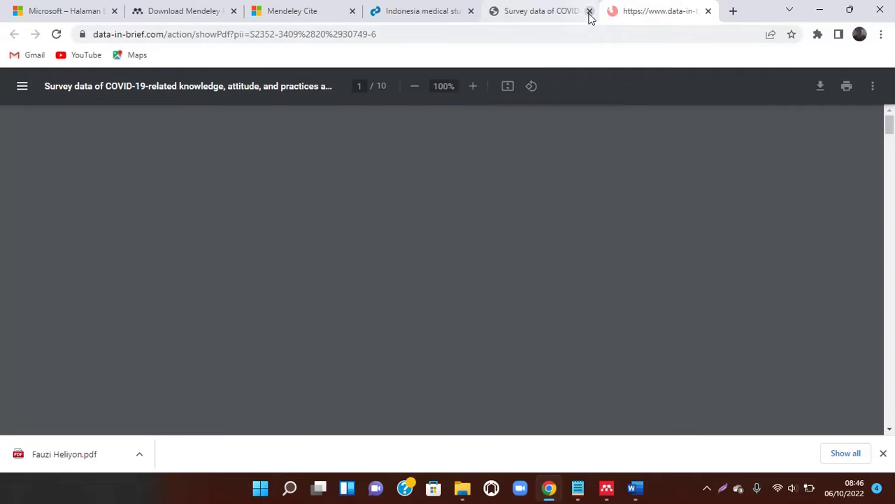
pyautogui.click(590, 11)
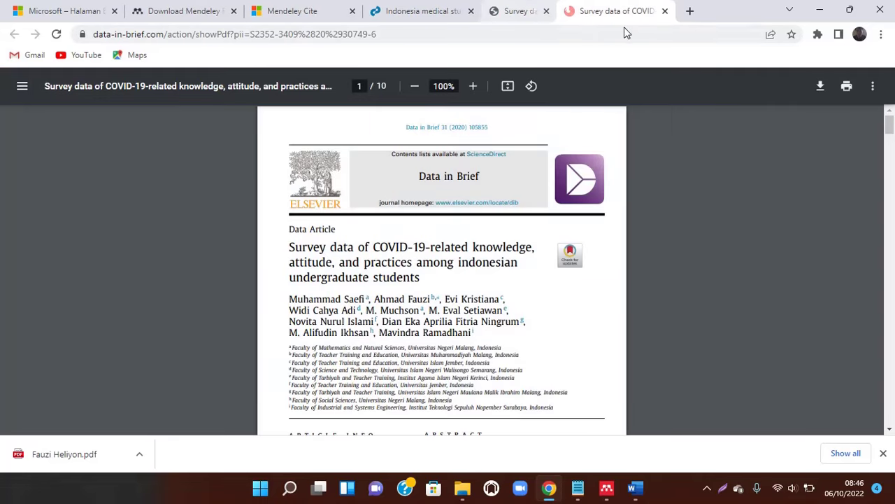
pyautogui.click(818, 86)
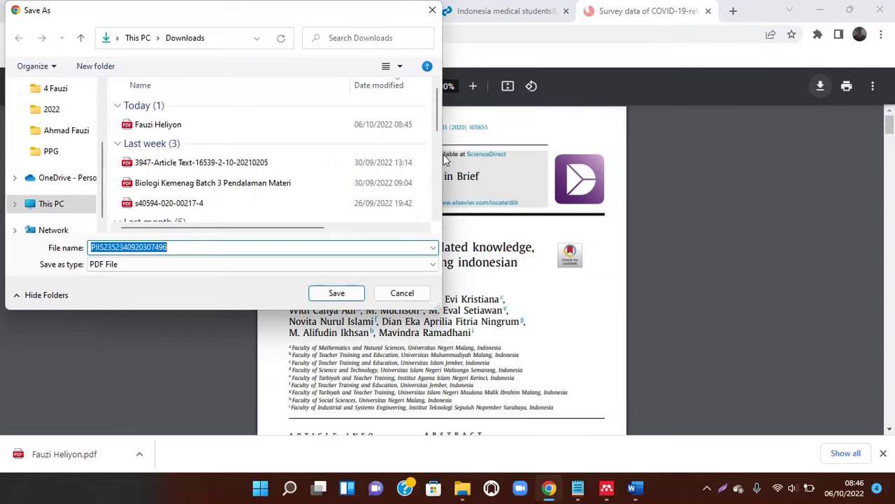
pyautogui.write('fau')
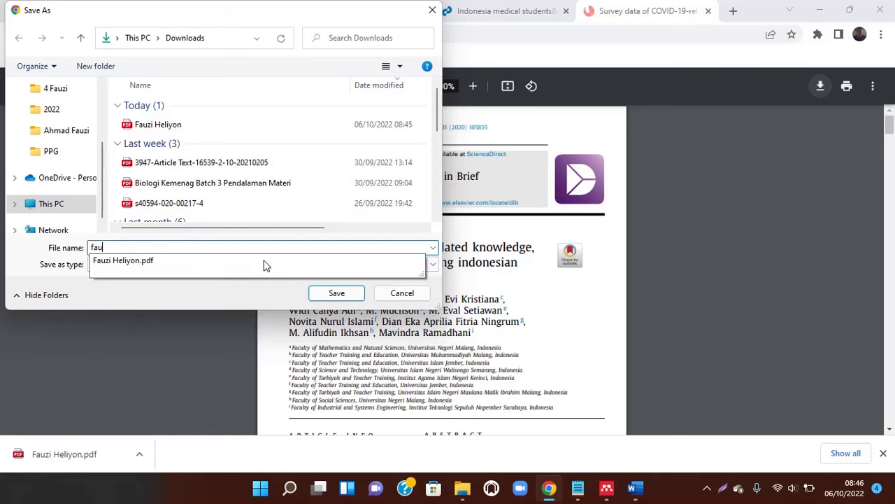
pyautogui.write('zi DiB')
pyautogui.press('Return')
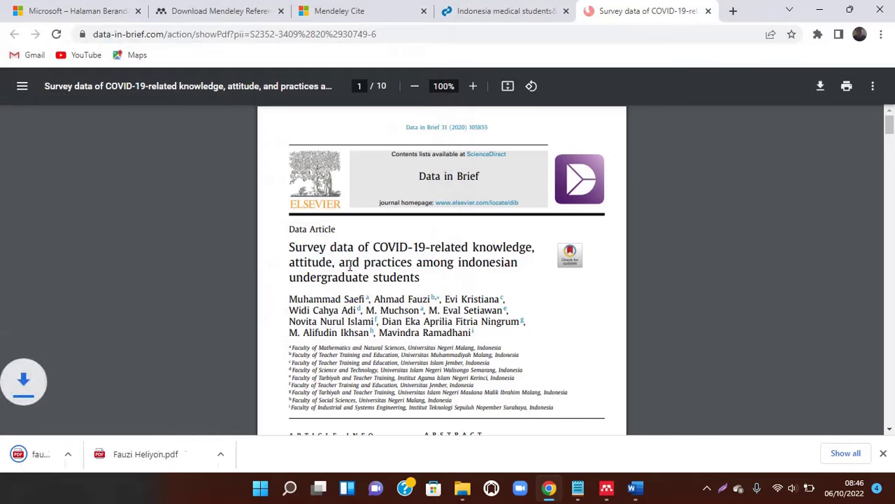
# - In a new tab, search Google for 'ahmad fauzi ejmste' to find the COVID-19 literacy article
pyautogui.click(733, 11)
pyautogui.write('ahmad fauzi ejmste')
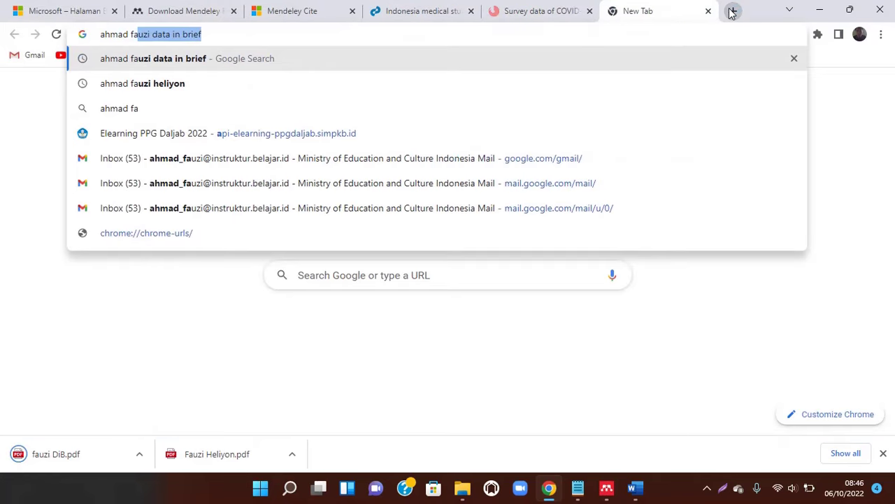
pyautogui.press('Return')
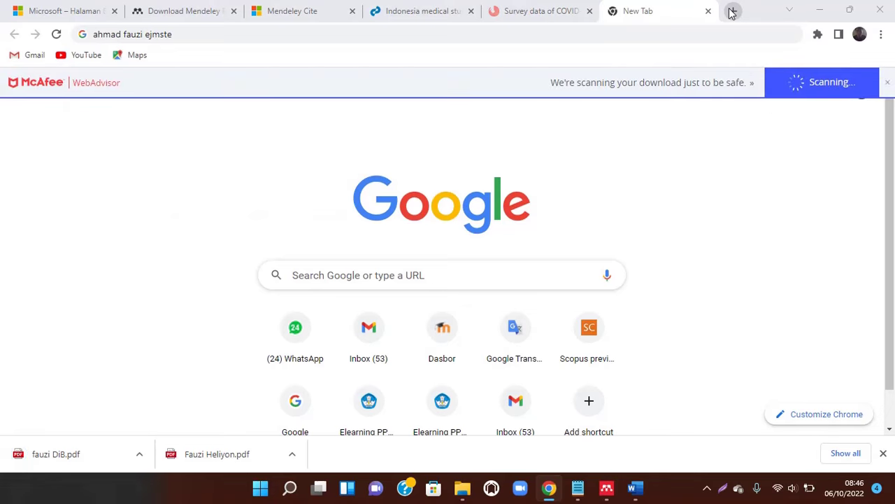
pyautogui.click(378, 37)
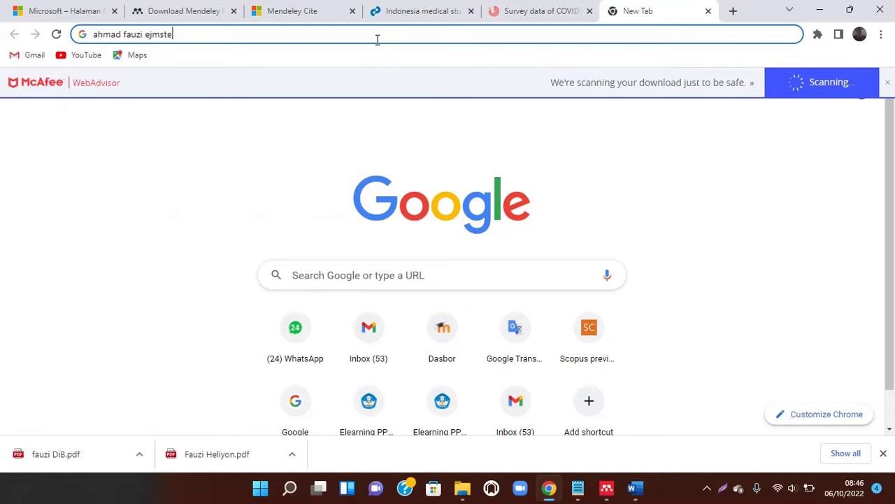
pyautogui.press('Return')
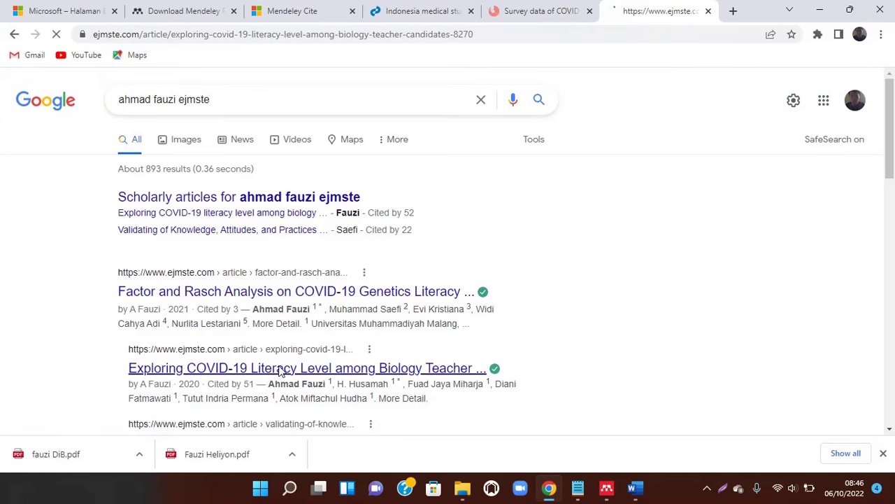
# - Open the COVID-19 literacy article's PDF and save it under its default name
pyautogui.click(536, 188)
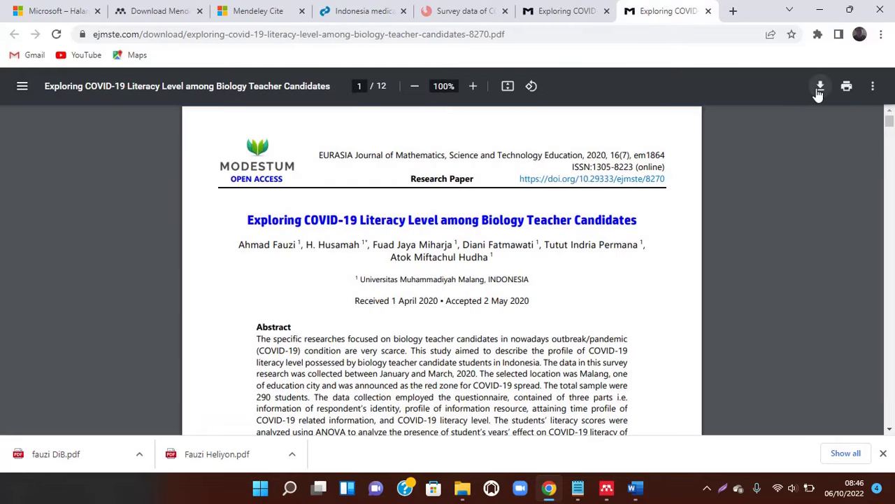
pyautogui.click(819, 86)
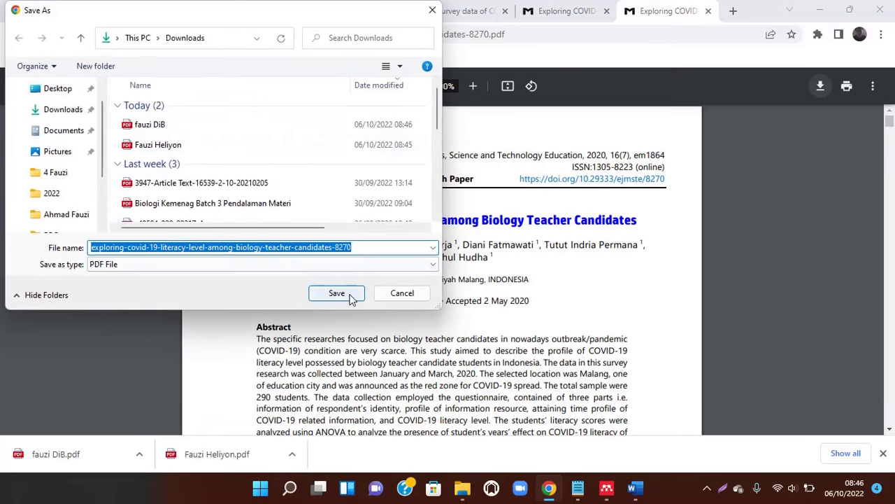
pyautogui.click(337, 293)
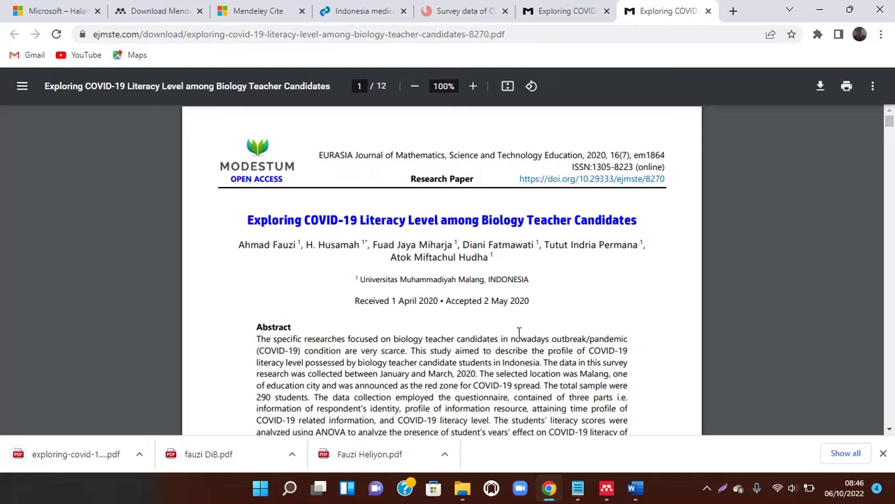
pyautogui.click(606, 486)
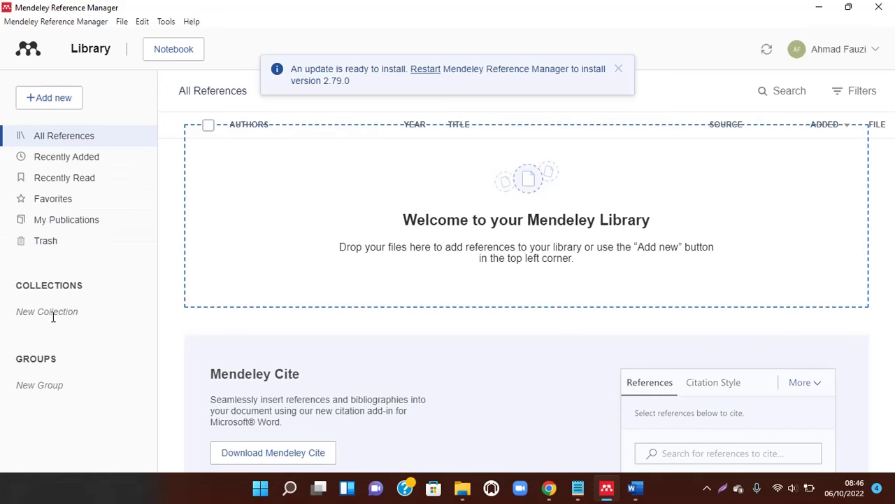
# - Create a Mendeley collection named 'COVID-19' and select it
pyautogui.click(65, 313)
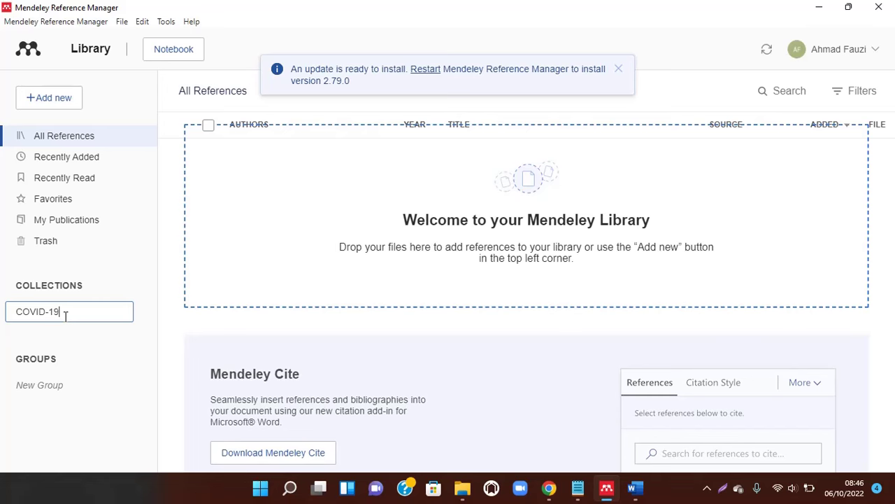
pyautogui.press('Return')
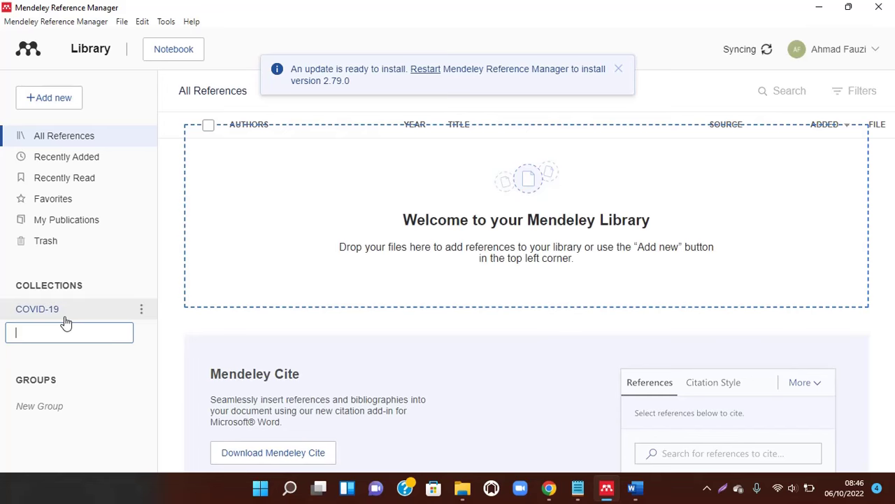
pyautogui.click(65, 314)
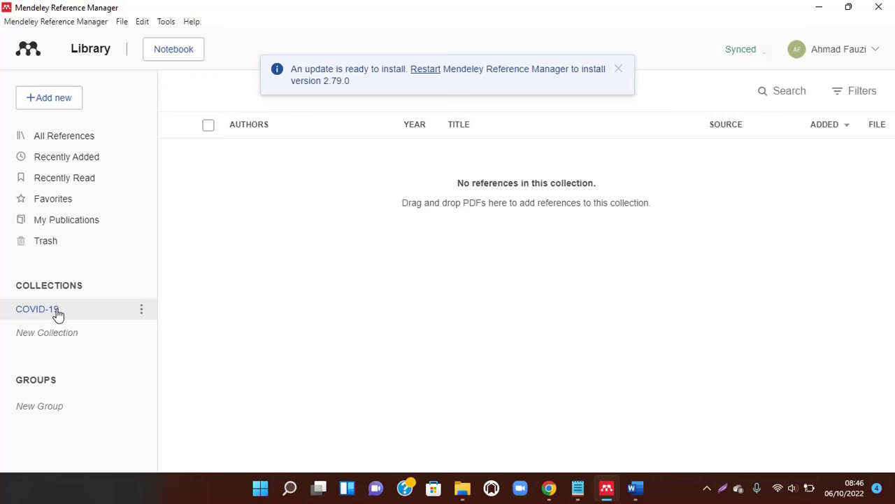
pyautogui.click(67, 316)
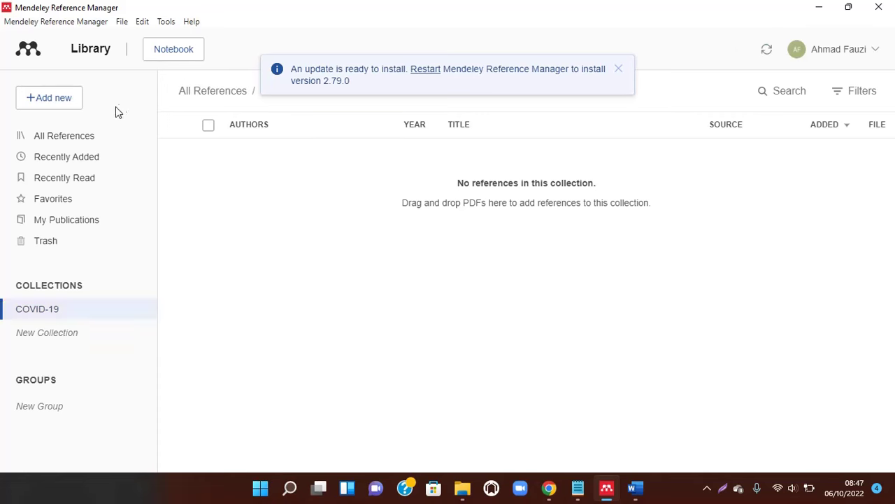
# - Add the COVID-19 literacy paper PDF from Downloads to the collection
pyautogui.click(63, 103)
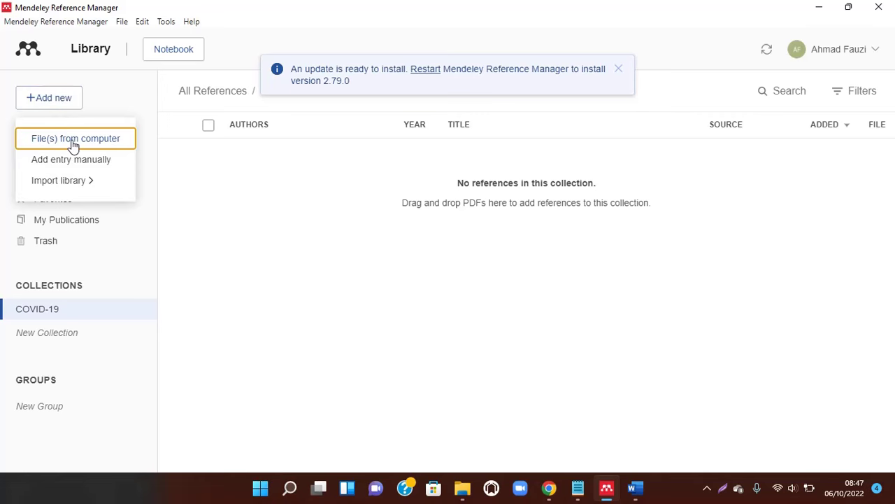
pyautogui.click(75, 145)
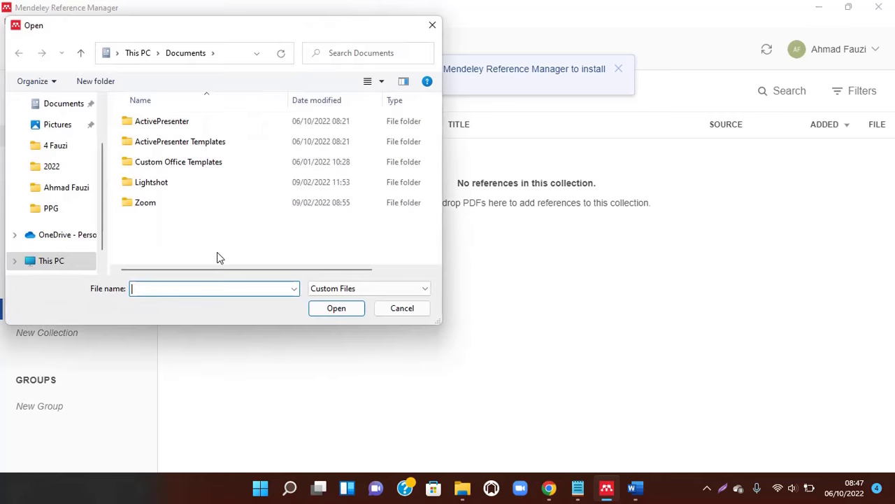
pyautogui.scroll(2, 85, 206)
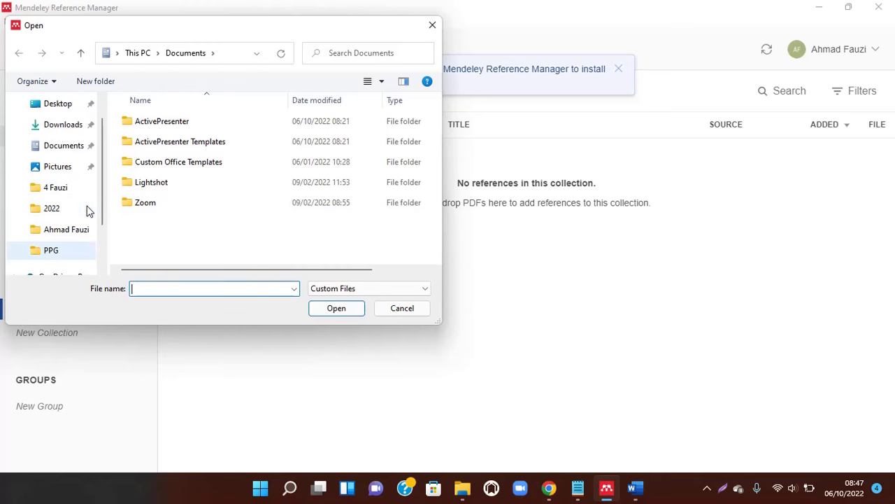
pyautogui.click(64, 127)
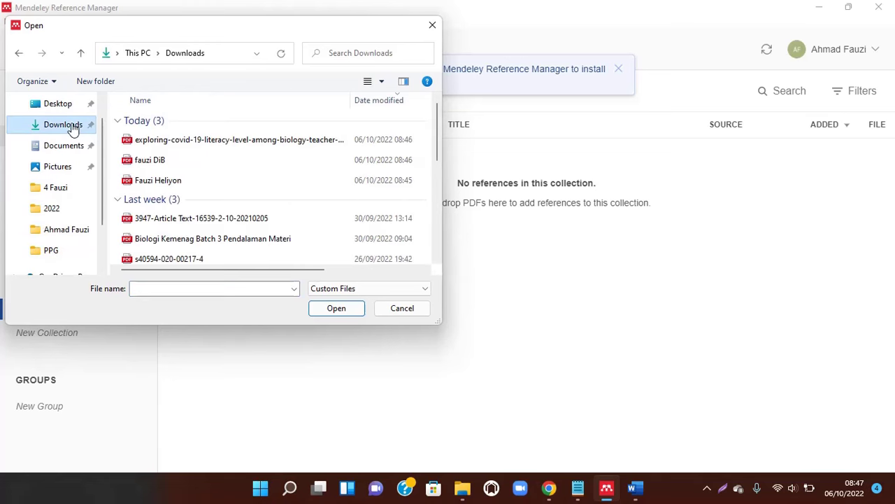
pyautogui.click(171, 146)
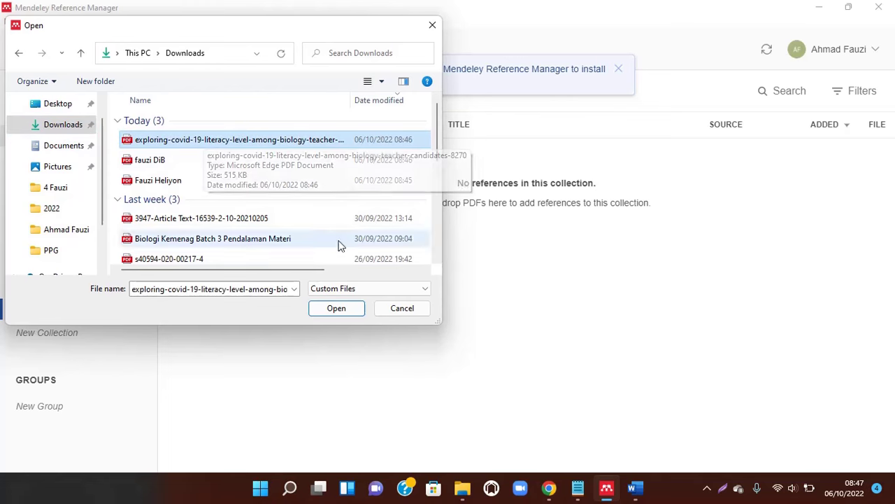
pyautogui.click(338, 310)
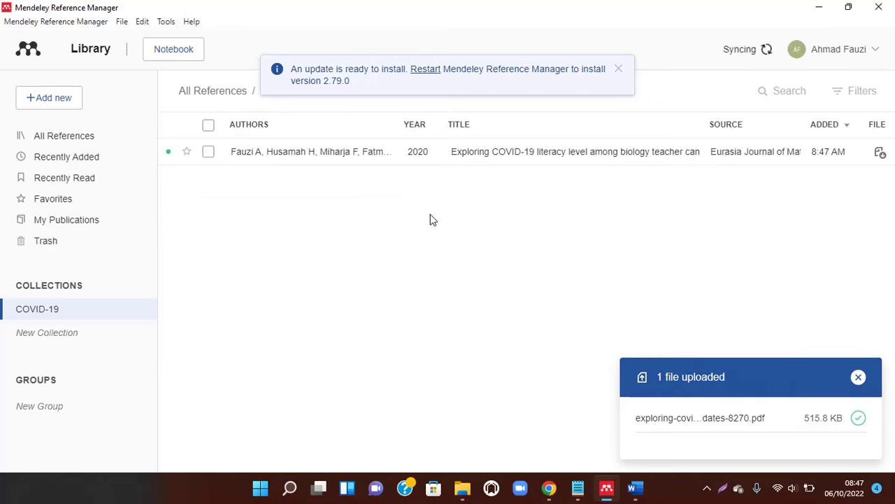
# - Add the 'fauzi DiB' and 'Fauzi Heliyon' PDFs from Downloads together
pyautogui.click(70, 102)
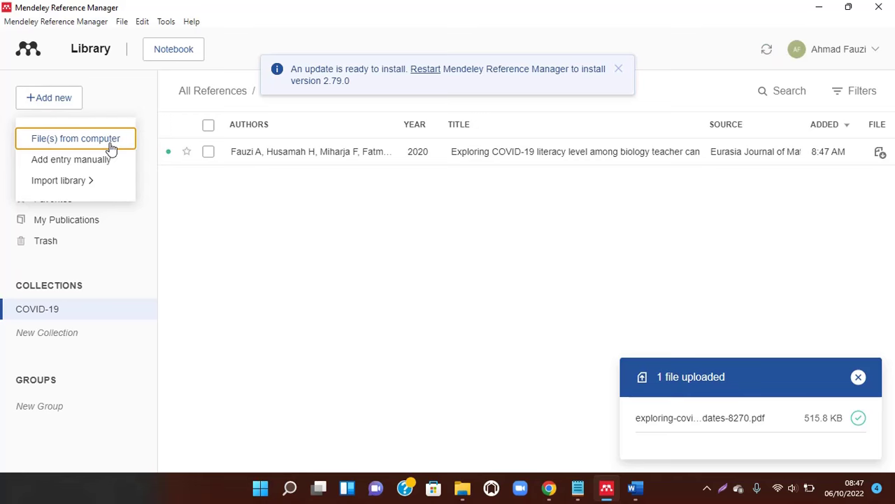
pyautogui.click(107, 142)
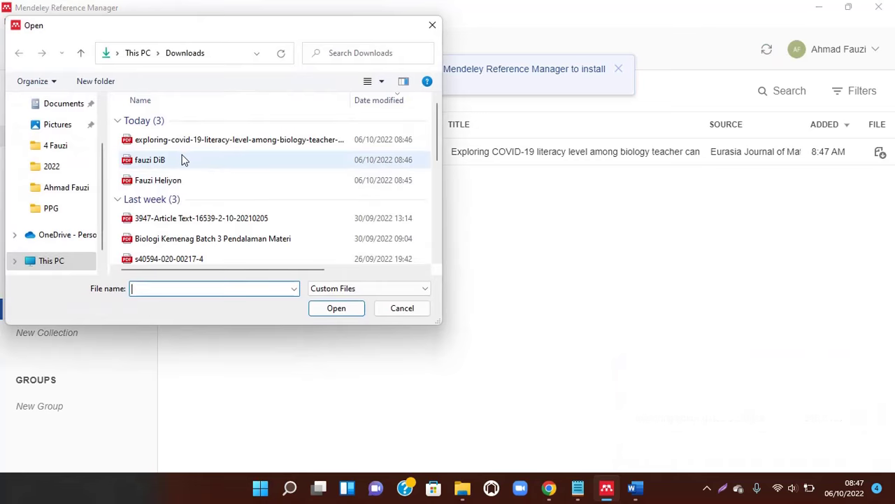
pyautogui.click(182, 159)
pyautogui.keyDown('ctrl'); pyautogui.click(290, 186); pyautogui.keyUp('ctrl')
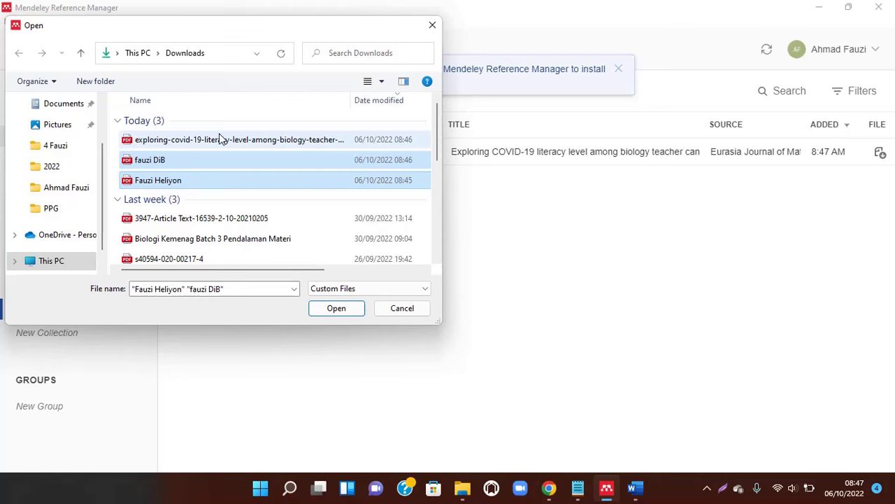
pyautogui.click(160, 162)
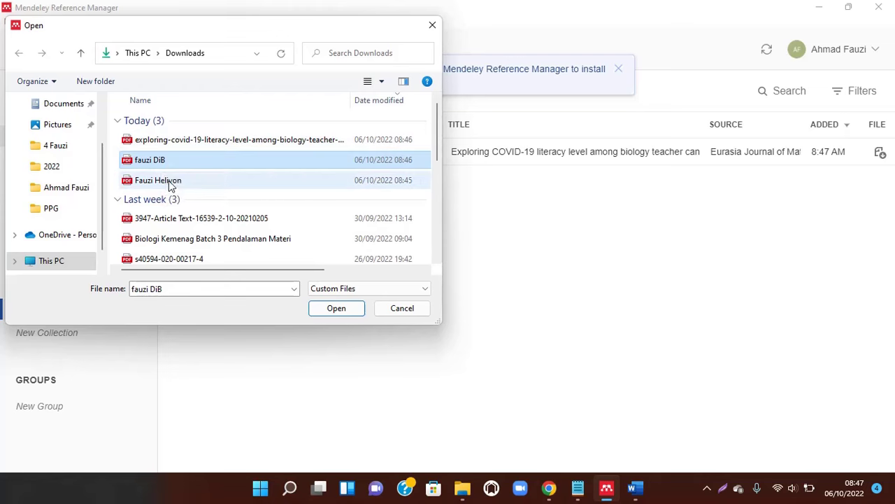
pyautogui.keyDown('ctrl'); pyautogui.click(168, 180); pyautogui.keyUp('ctrl')
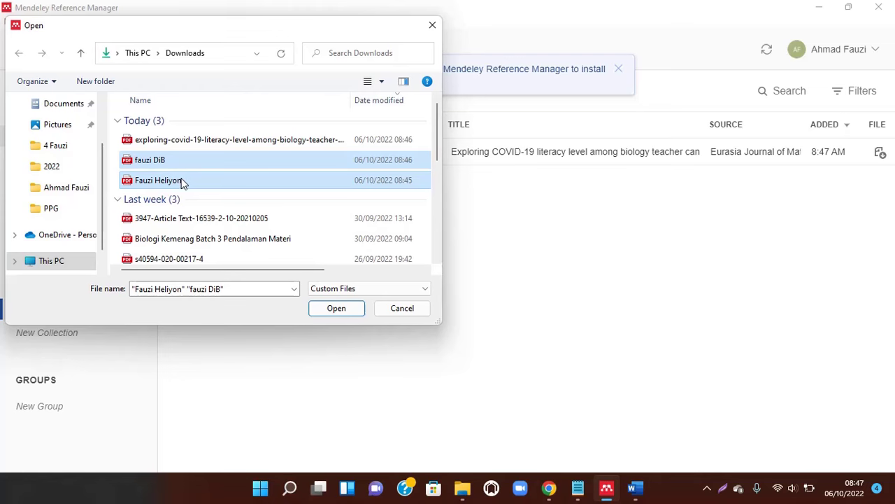
pyautogui.click(329, 307)
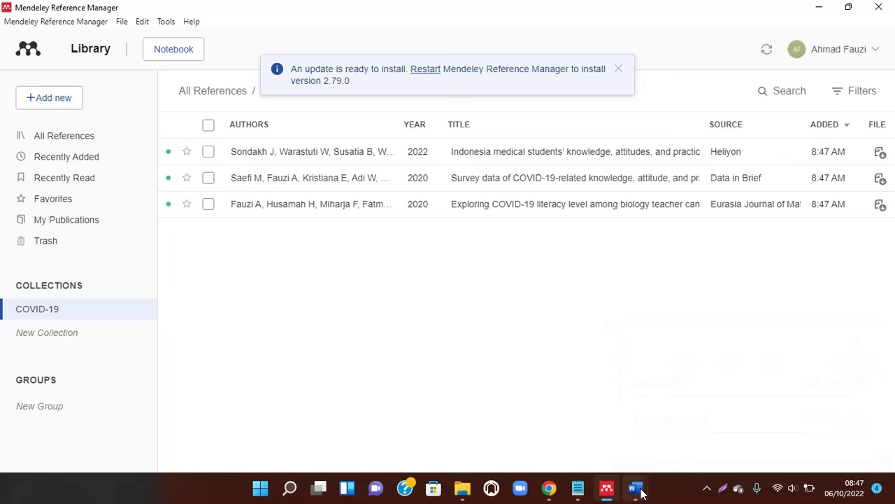
# - Back in Document1, refresh the Mendeley Cite add-in so the three COVID-19 references appear
pyautogui.moveTo(635, 487)
pyautogui.click(678, 434)
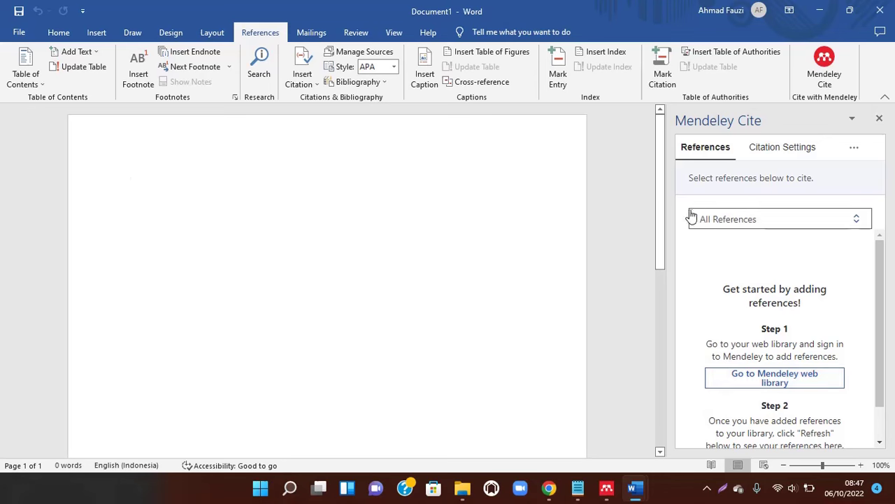
pyautogui.scroll(-1, 811, 287)
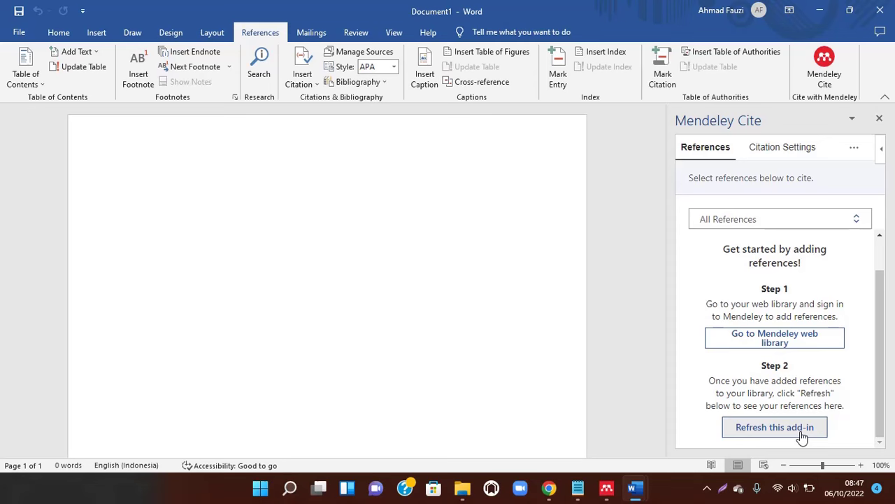
pyautogui.click(802, 428)
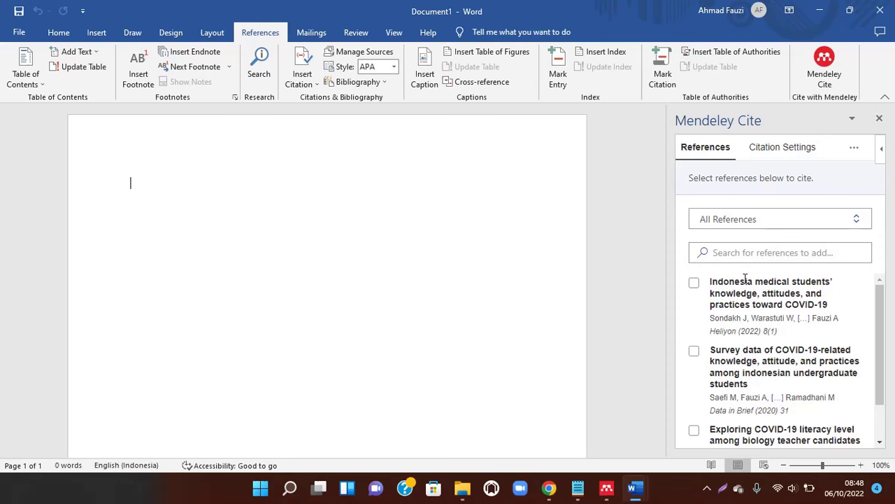
pyautogui.scroll(-1, 724, 273)
pyautogui.scroll(1, 735, 322)
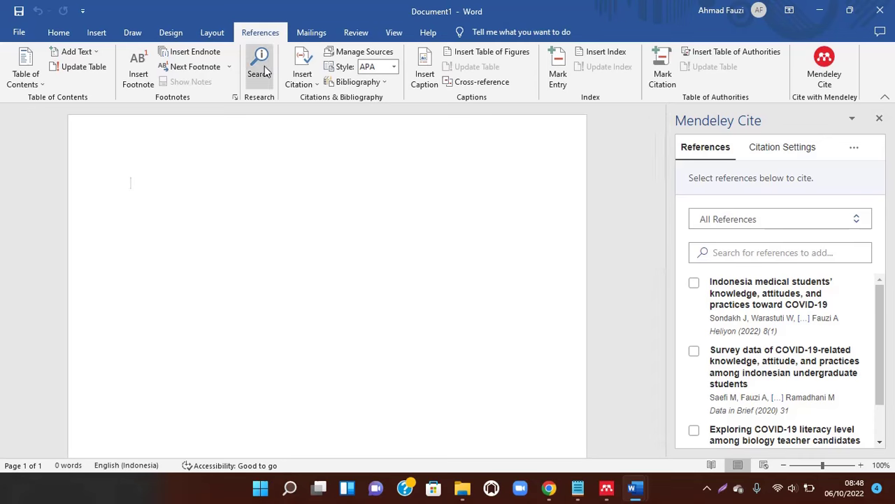
# - Write 'COVID merupakan penyakit berbahaya', cite Sondakh et al. 2022, and end it with a full stop
pyautogui.write('co')
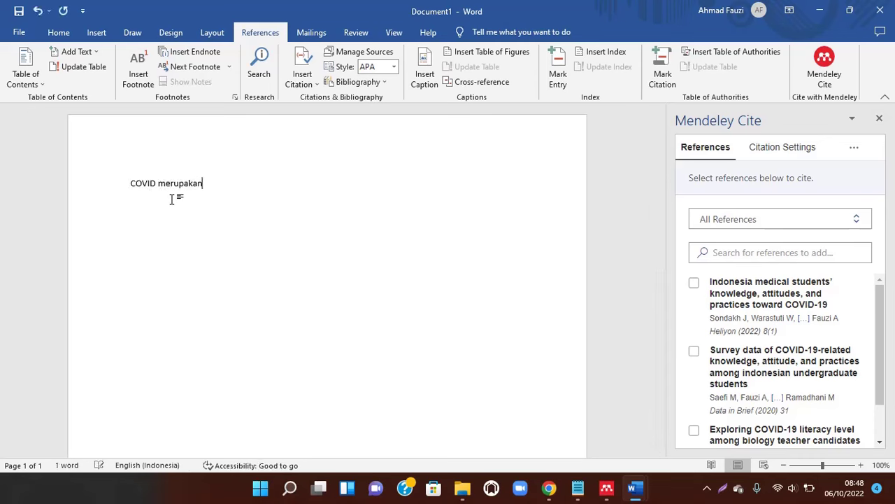
pyautogui.write(' penyakit berba')
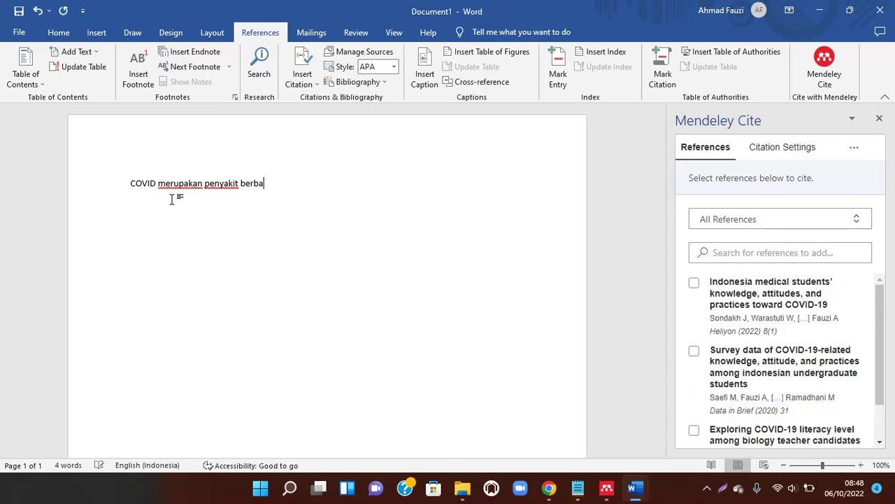
pyautogui.write('haya')
pyautogui.click(694, 284)
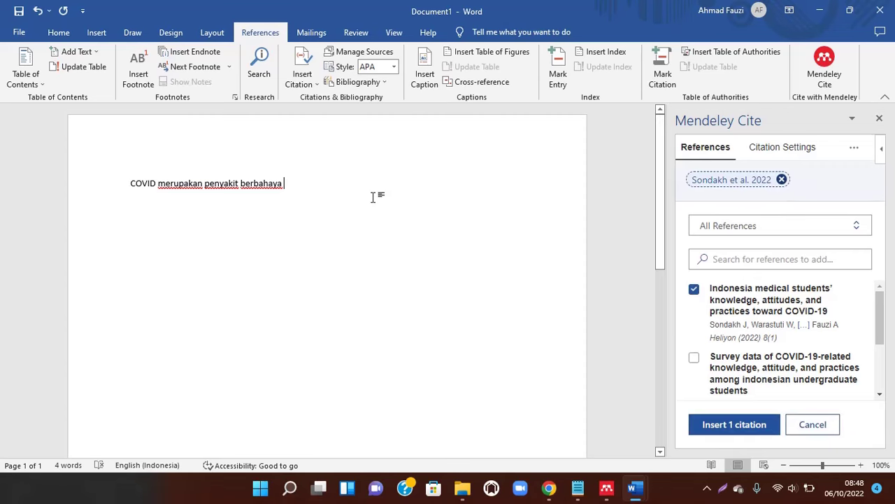
pyautogui.click(731, 425)
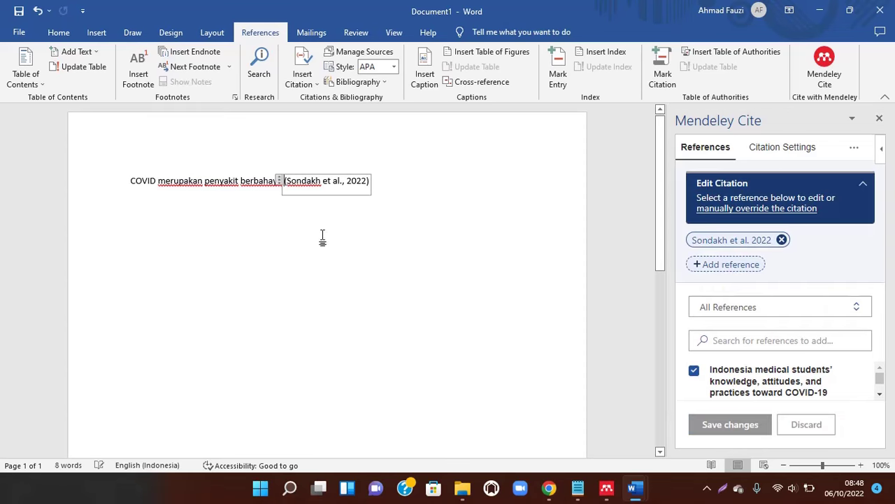
pyautogui.click(402, 181)
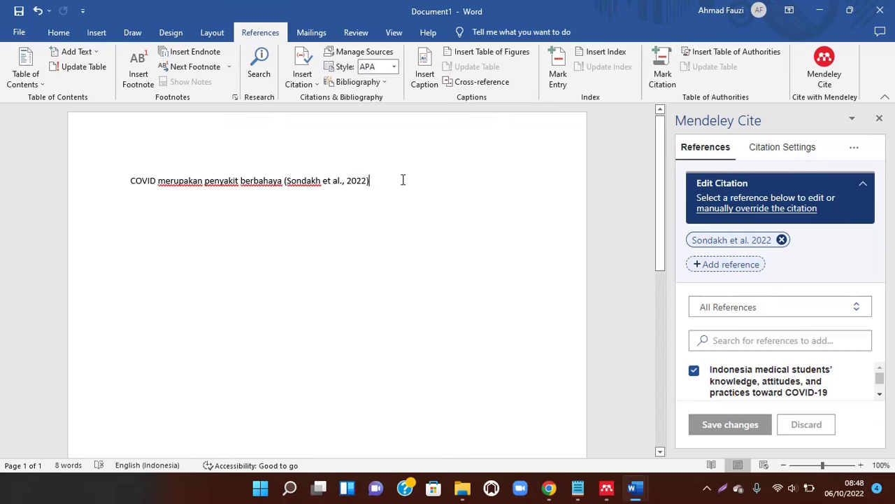
pyautogui.write('.')
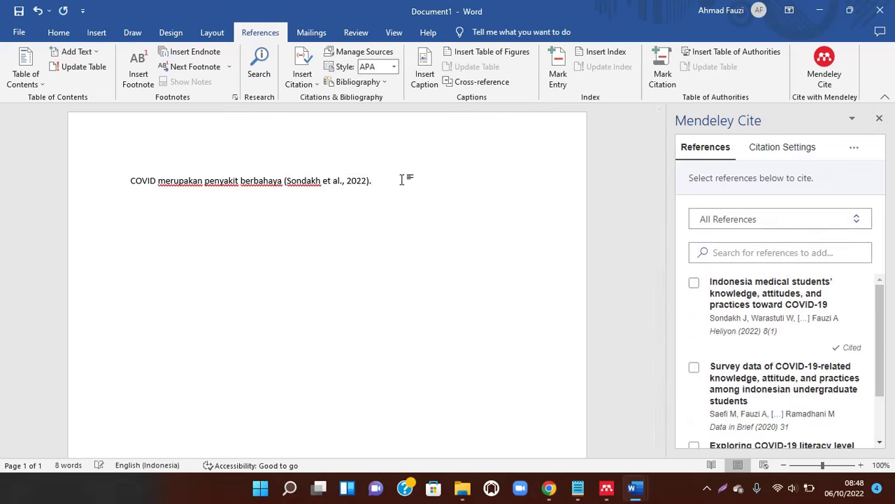
pyautogui.press('Return')
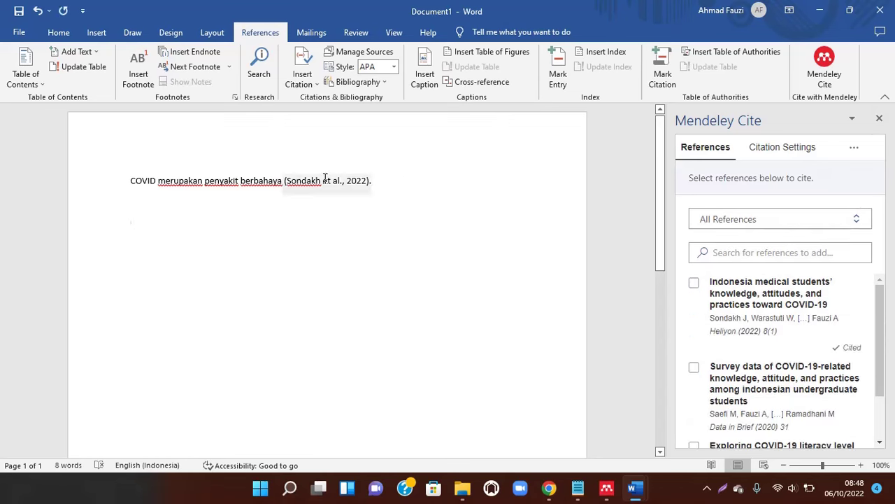
# - Add a bold 'Daftar Pustaka' heading and insert the Mendeley bibliography beneath it
pyautogui.hotkey('ctrl', 'b')
pyautogui.write('Daftar Pustaka')
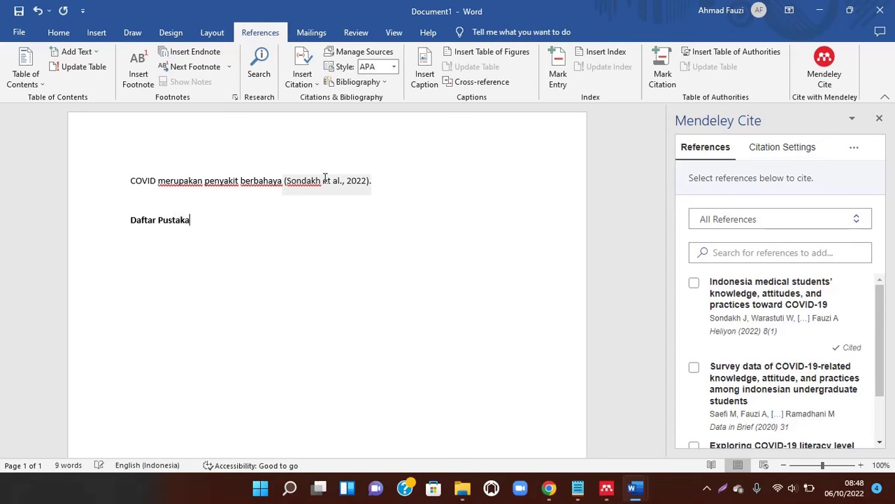
pyautogui.press('Return')
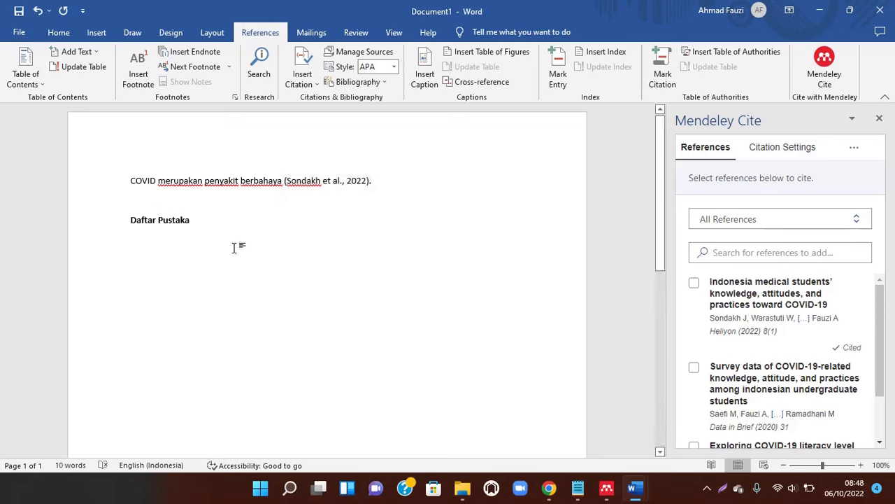
pyautogui.scroll(-1, 740, 284)
pyautogui.click(854, 150)
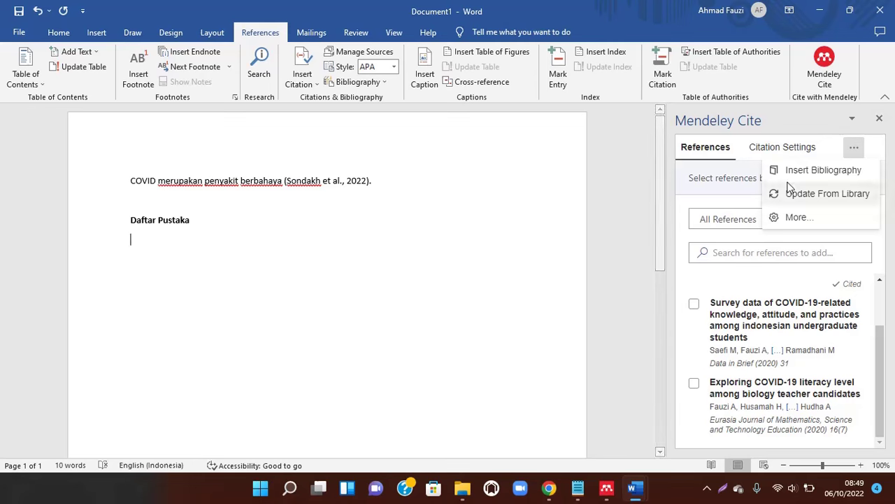
pyautogui.click(845, 171)
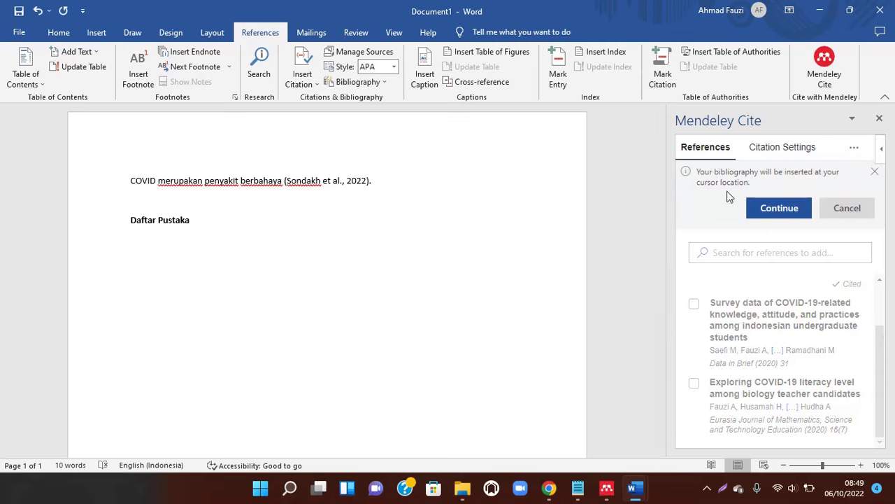
pyautogui.click(769, 210)
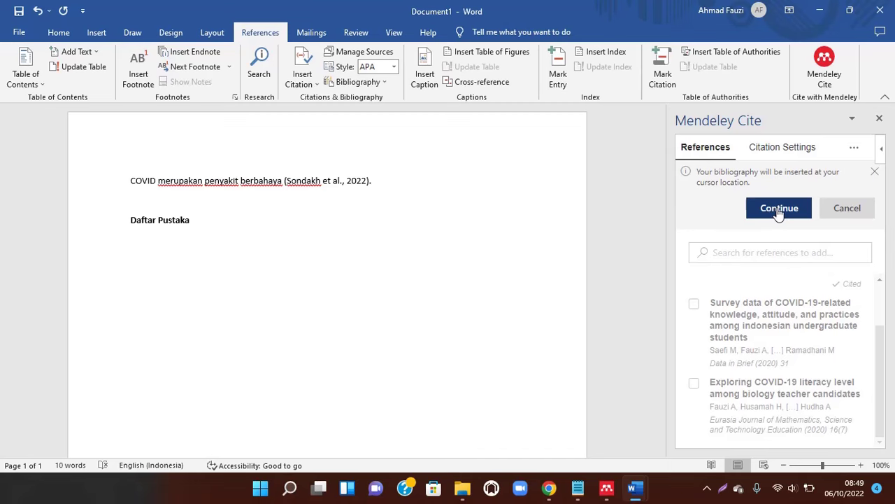
pyautogui.scroll(2, 194, 175)
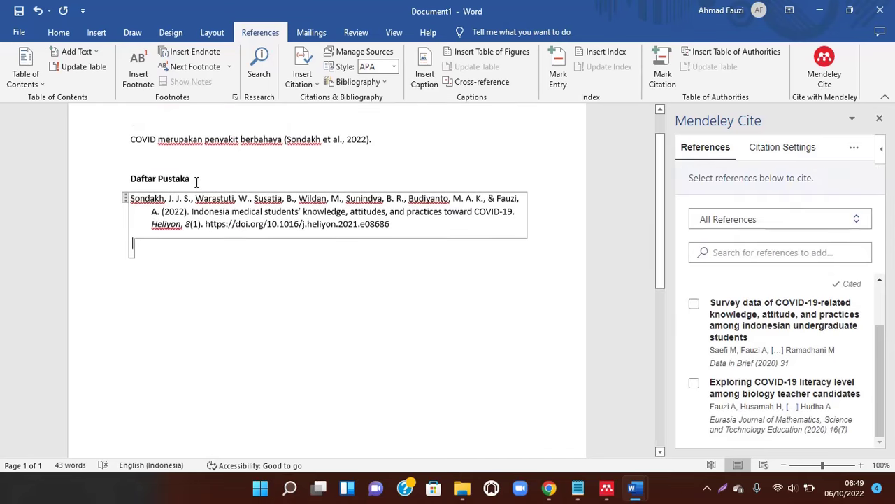
pyautogui.click(418, 140)
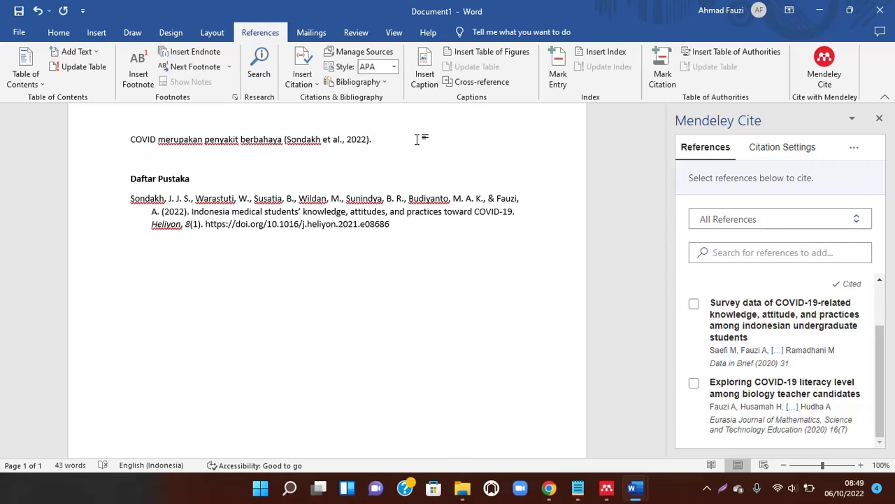
# - Write 'COVID-19 sudah ada di Indonesia sejak 2019' and cite Fauzi 2020
pyautogui.write('COVID-19 sudah ada di Indonesia')
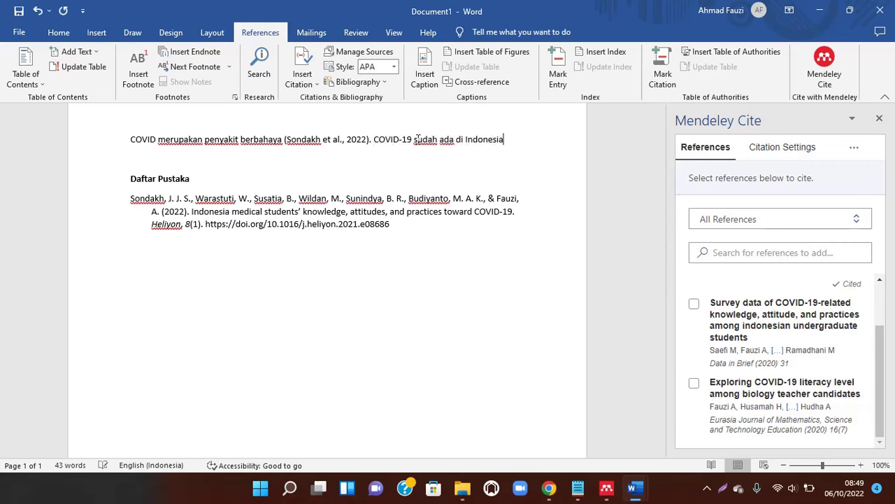
pyautogui.write(' sejak 2019')
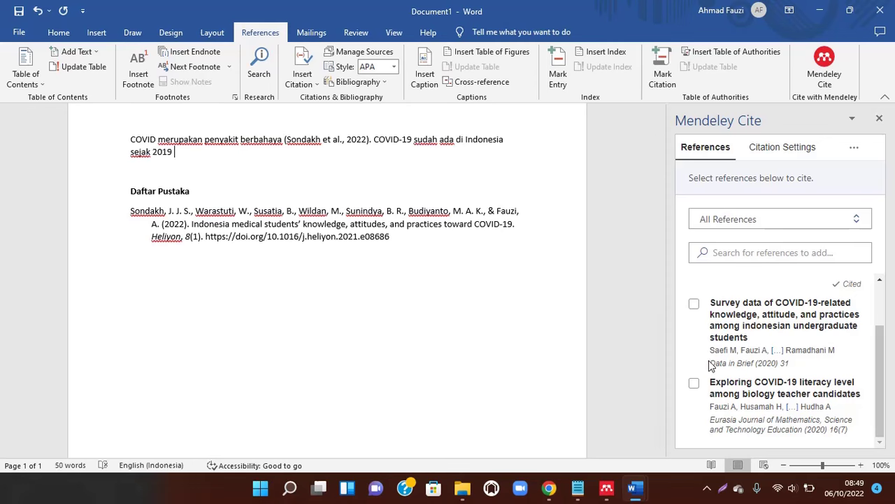
pyautogui.click(695, 385)
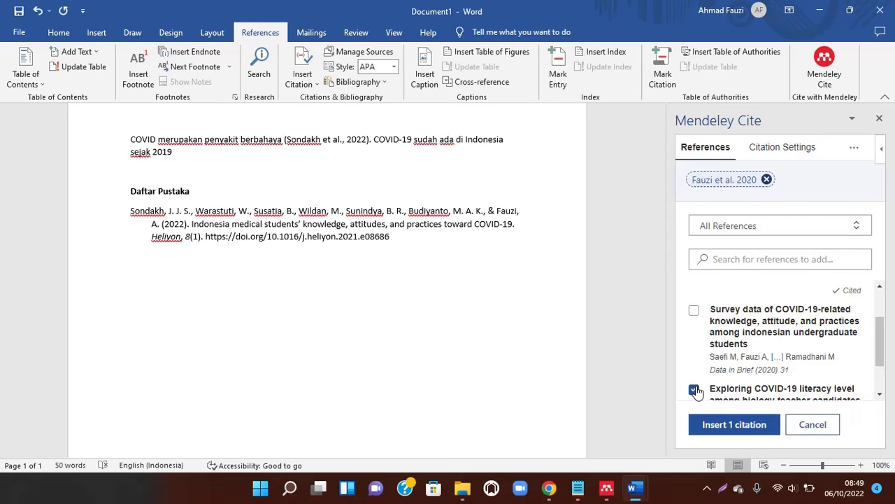
pyautogui.click(731, 425)
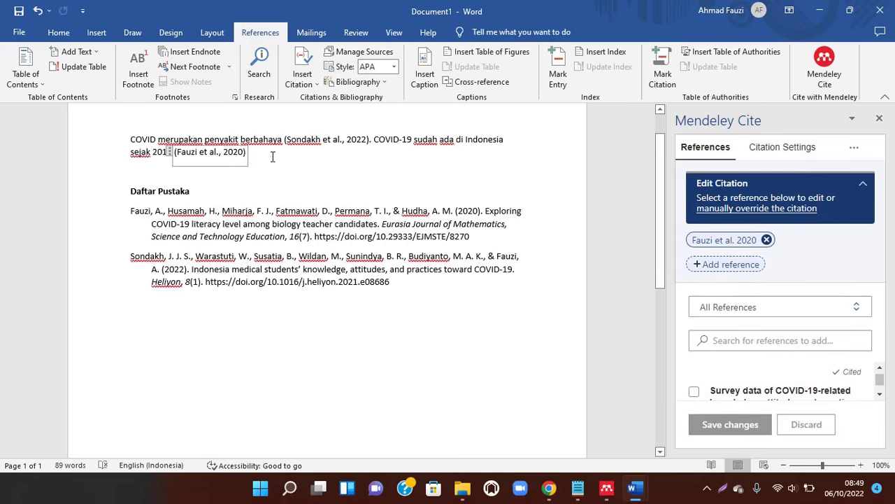
# - Add 'COVID menyerang paru-paru' citing both Sondakh 2022 and Saefi 2020
pyautogui.write('.')
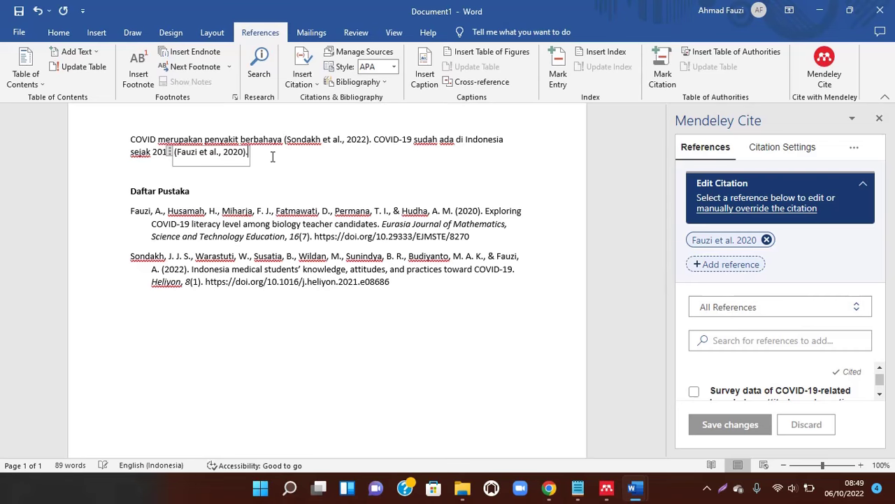
pyautogui.write(' COVID')
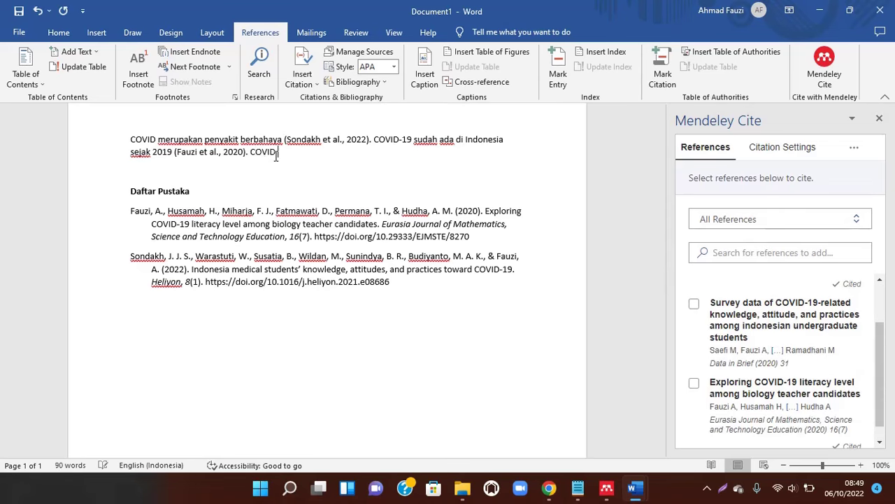
pyautogui.write(' menyerang paru-')
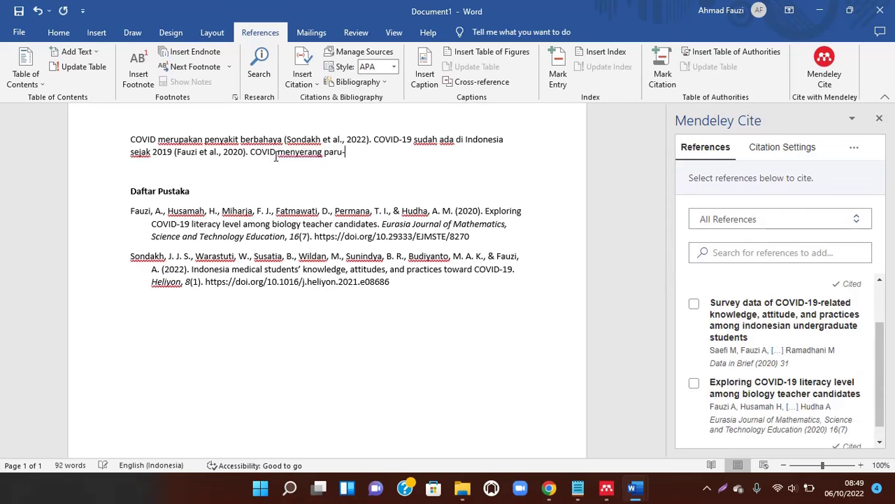
pyautogui.write('paru .')
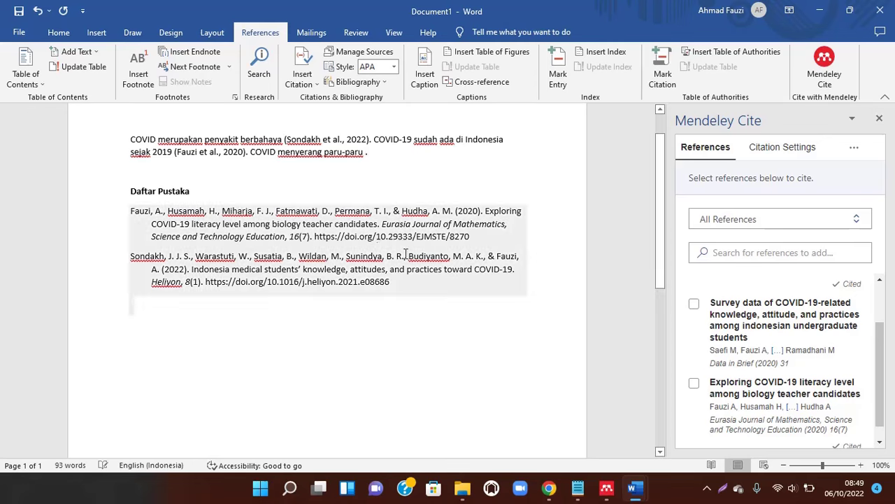
pyautogui.scroll(-1, 728, 336)
pyautogui.scroll(2, 741, 339)
pyautogui.scroll(1, 750, 343)
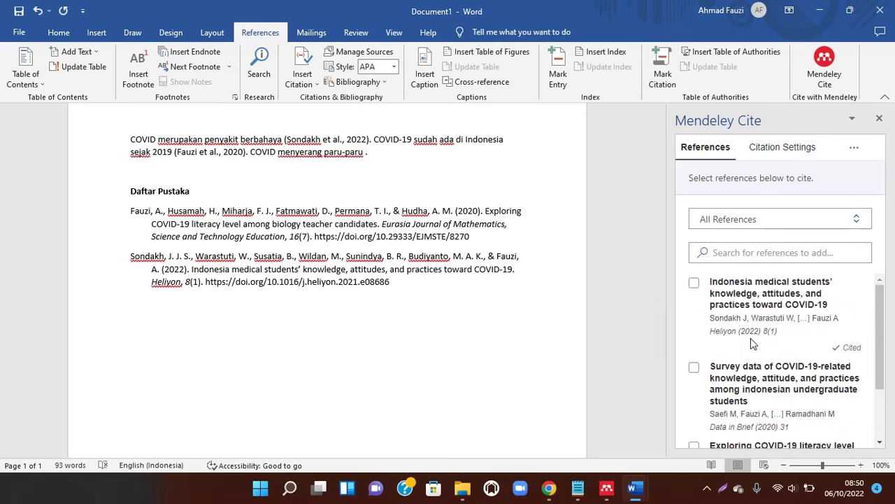
pyautogui.click(694, 285)
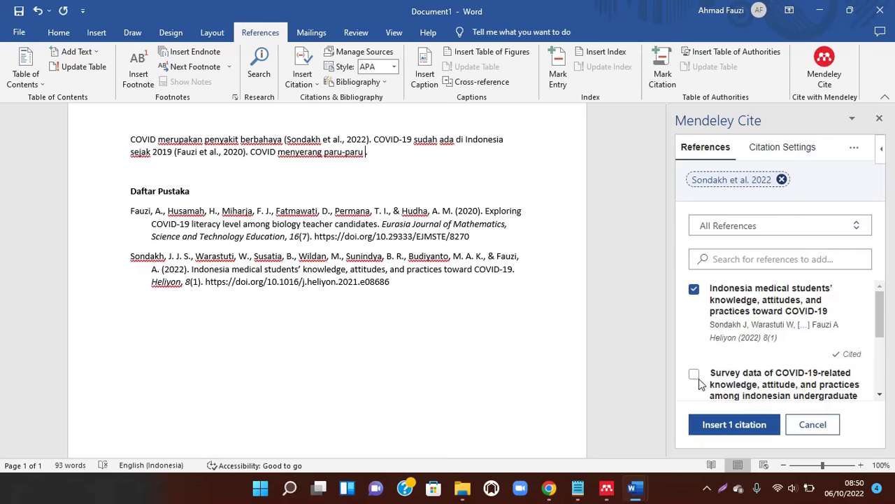
pyautogui.click(695, 372)
pyautogui.click(712, 433)
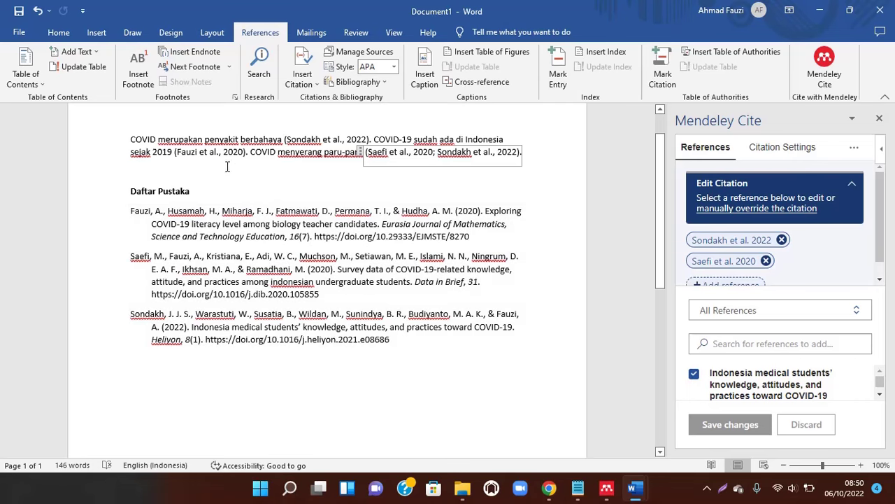
pyautogui.click(231, 169)
pyautogui.scroll(1, 299, 195)
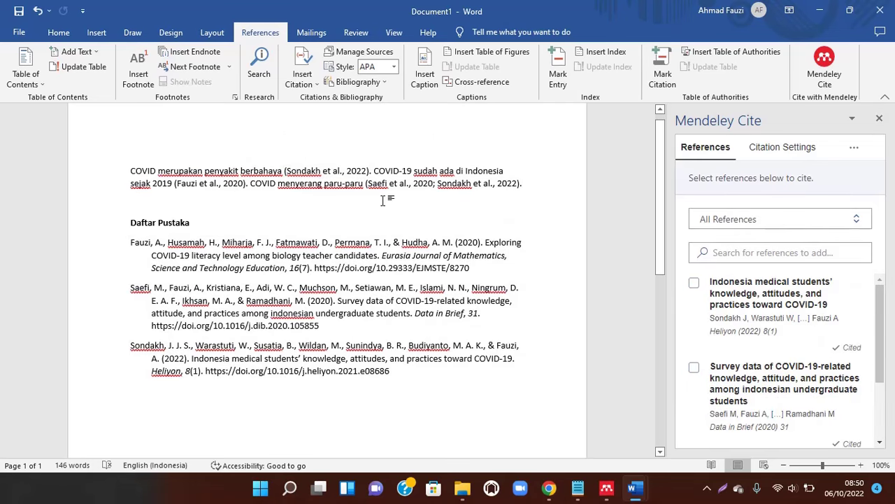
# - Change the Mendeley Cite citation style from APA to IEEE for citations and bibliography
pyautogui.click(812, 153)
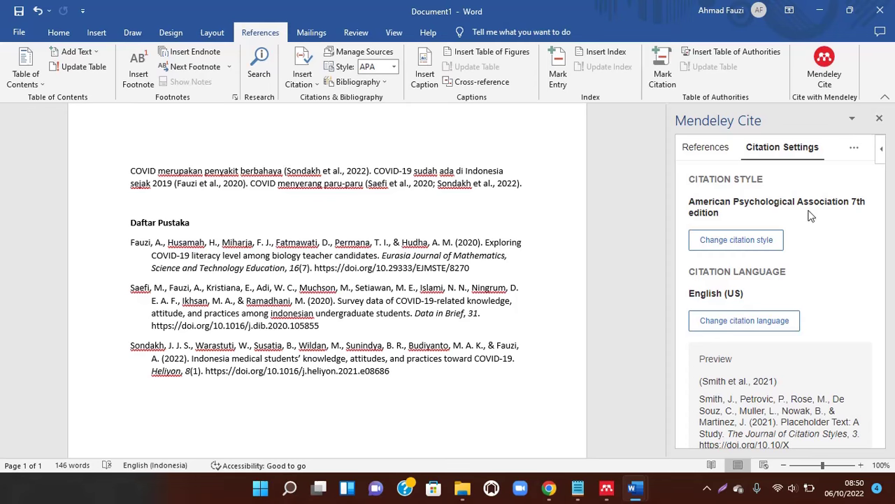
pyautogui.click(741, 252)
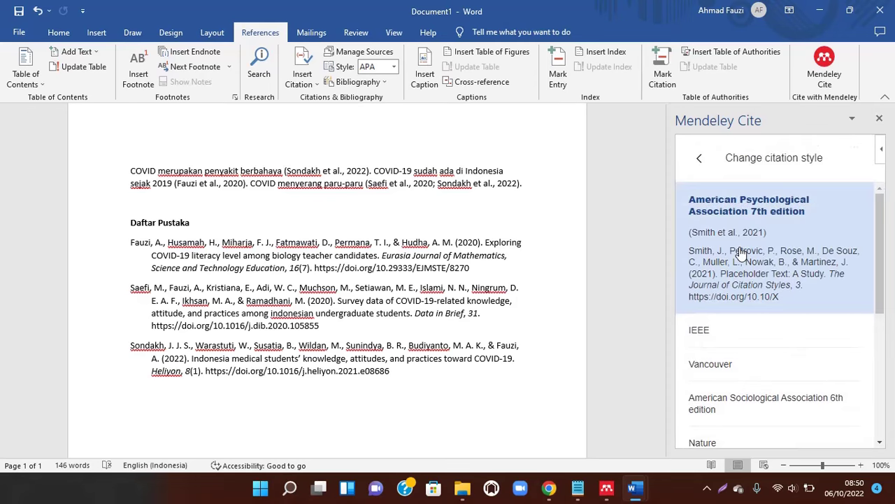
pyautogui.scroll(-1, 745, 343)
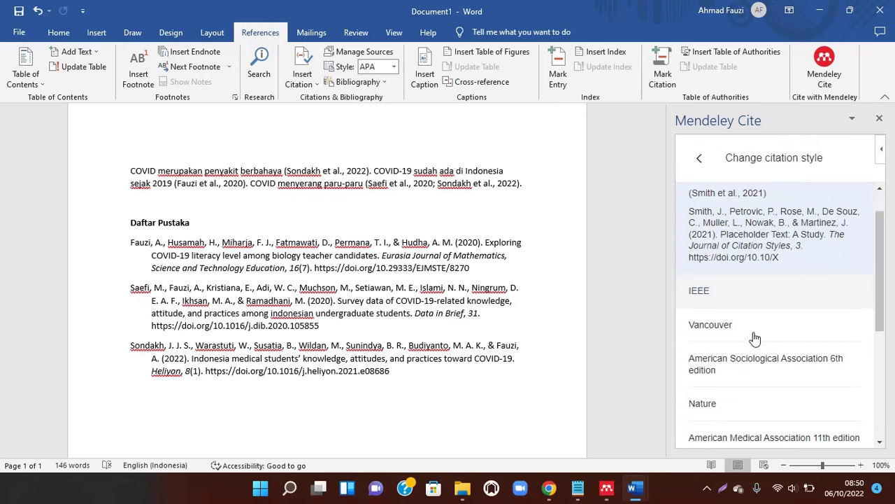
pyautogui.click(700, 293)
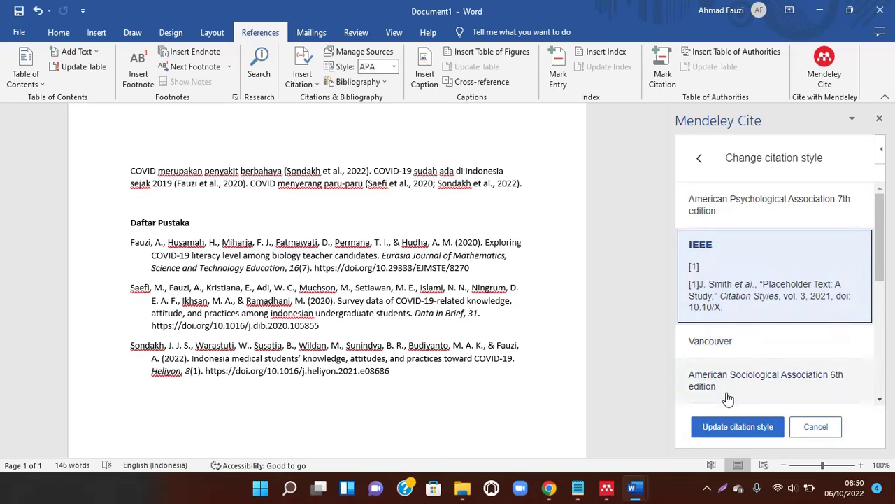
pyautogui.click(742, 428)
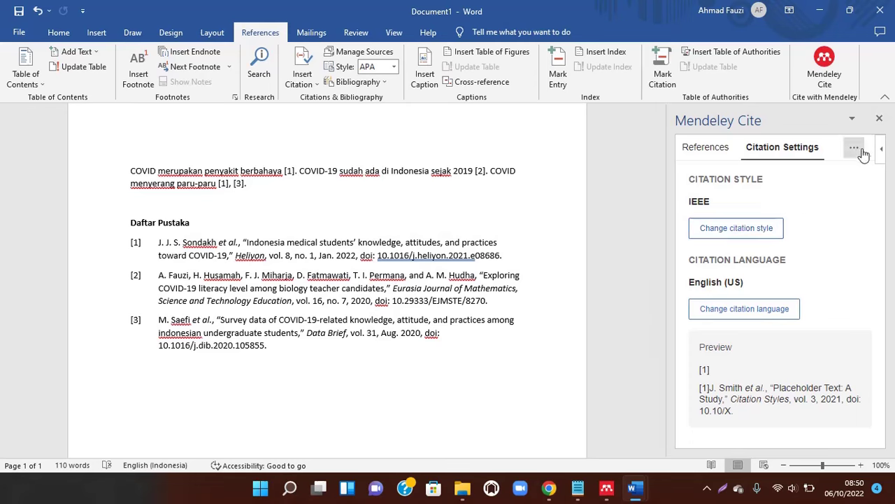
# - Search styles for 'harvard' and apply Cite Them Right 12th edition - Harvard (no 'et al.')
pyautogui.click(761, 236)
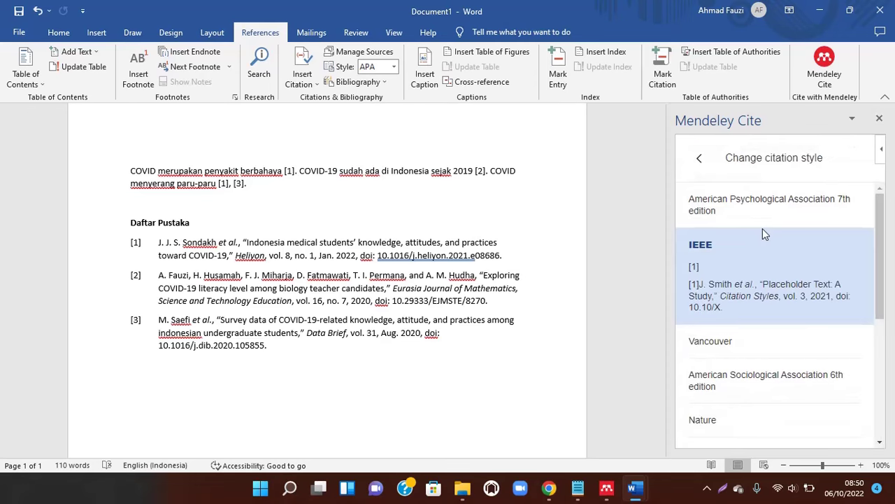
pyautogui.scroll(-3, 764, 231)
pyautogui.scroll(-2, 764, 228)
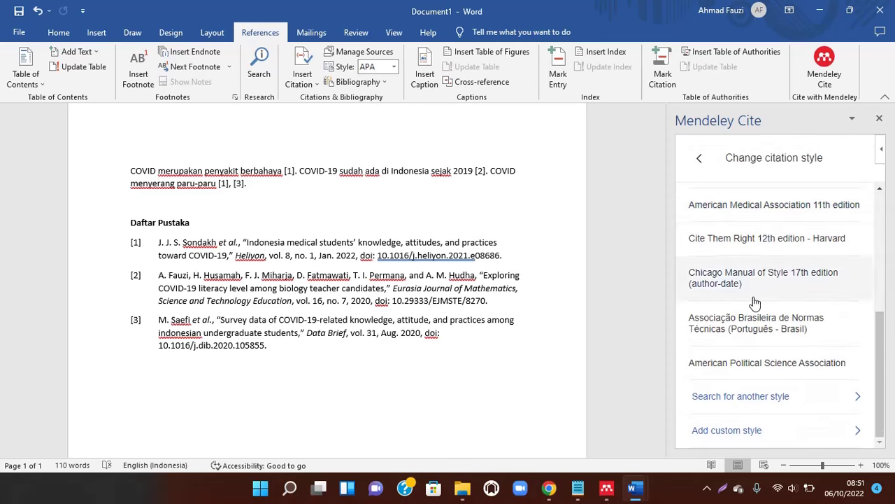
pyautogui.click(789, 405)
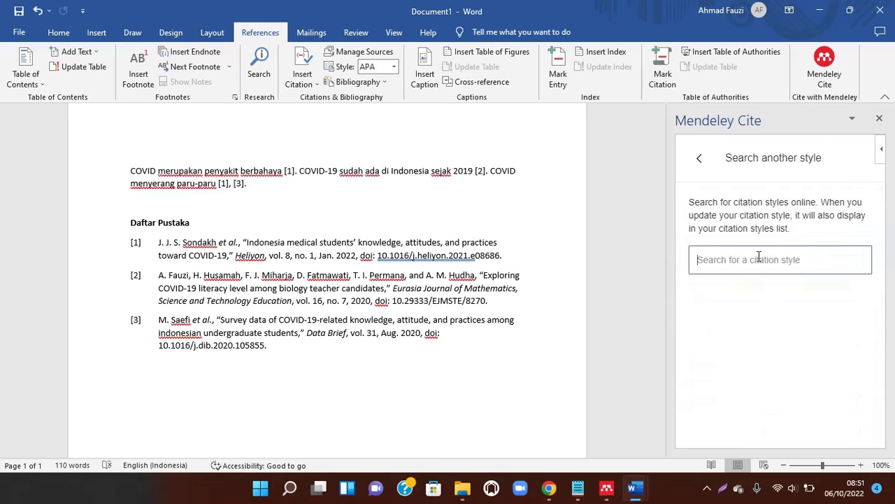
pyautogui.write('harvard')
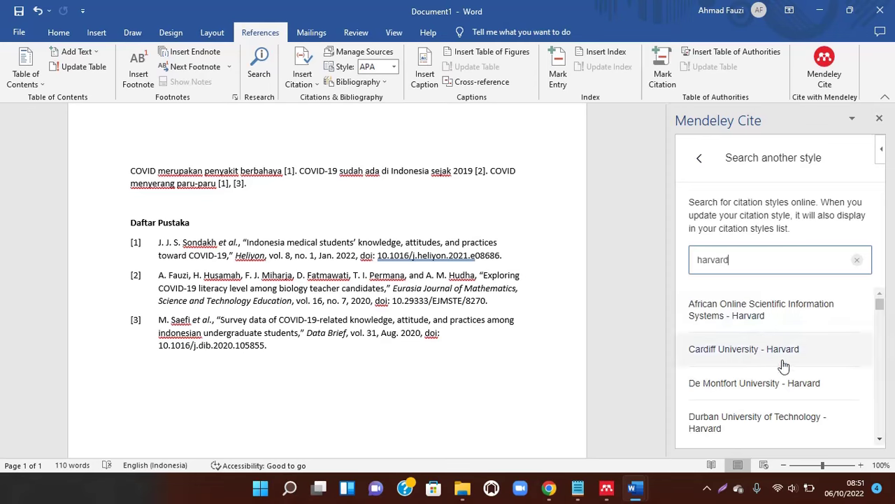
pyautogui.scroll(-5, 796, 360)
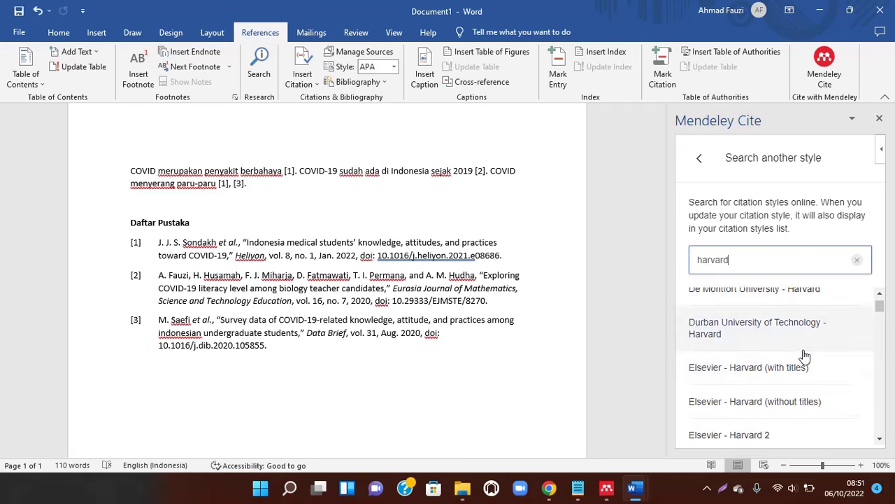
pyautogui.scroll(-5, 805, 356)
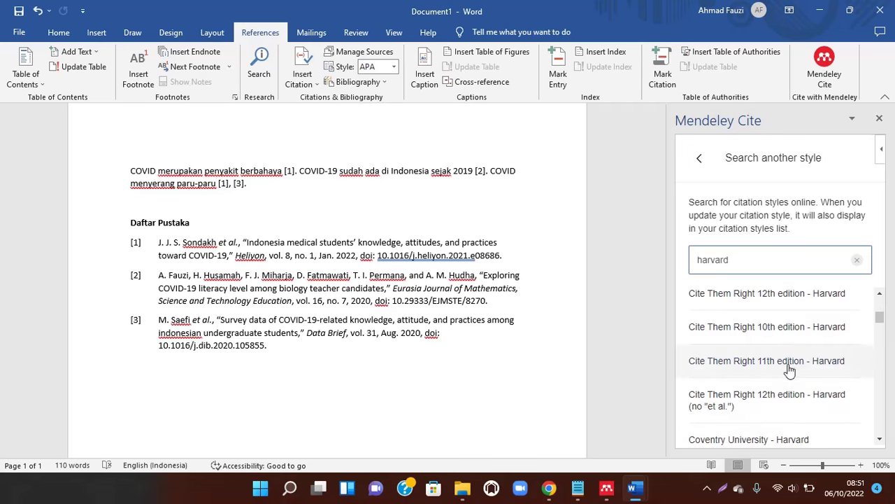
pyautogui.click(800, 404)
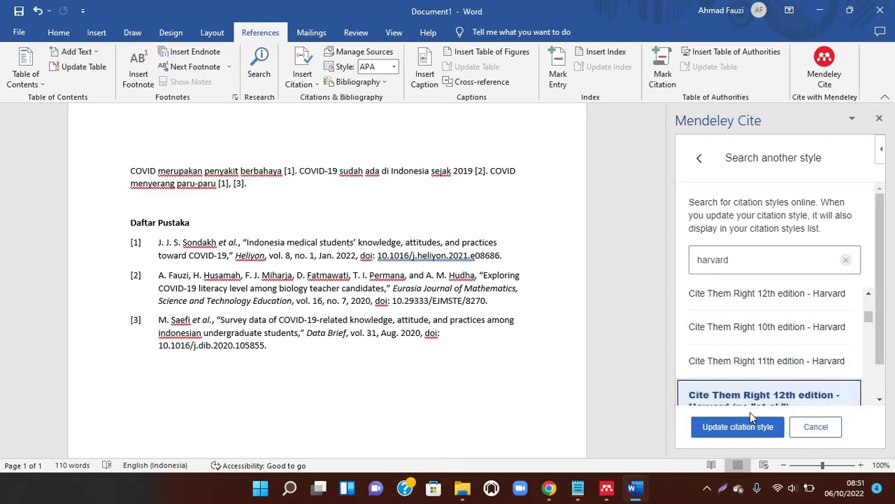
pyautogui.click(736, 426)
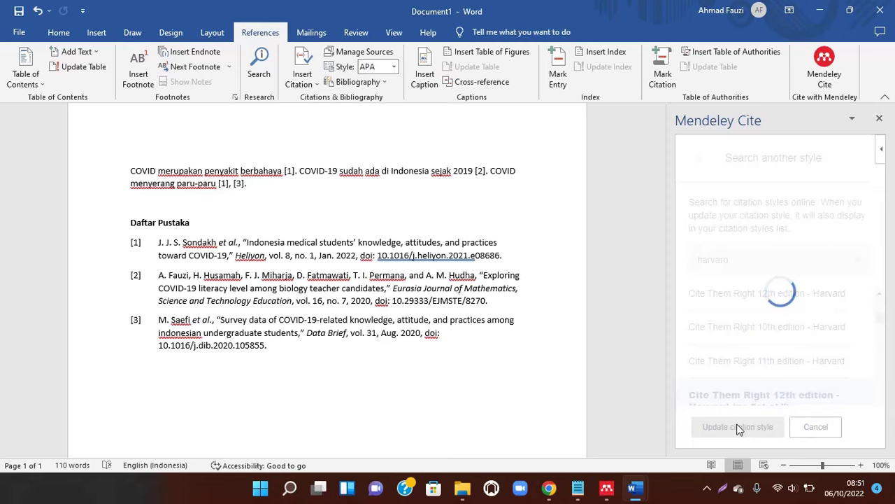